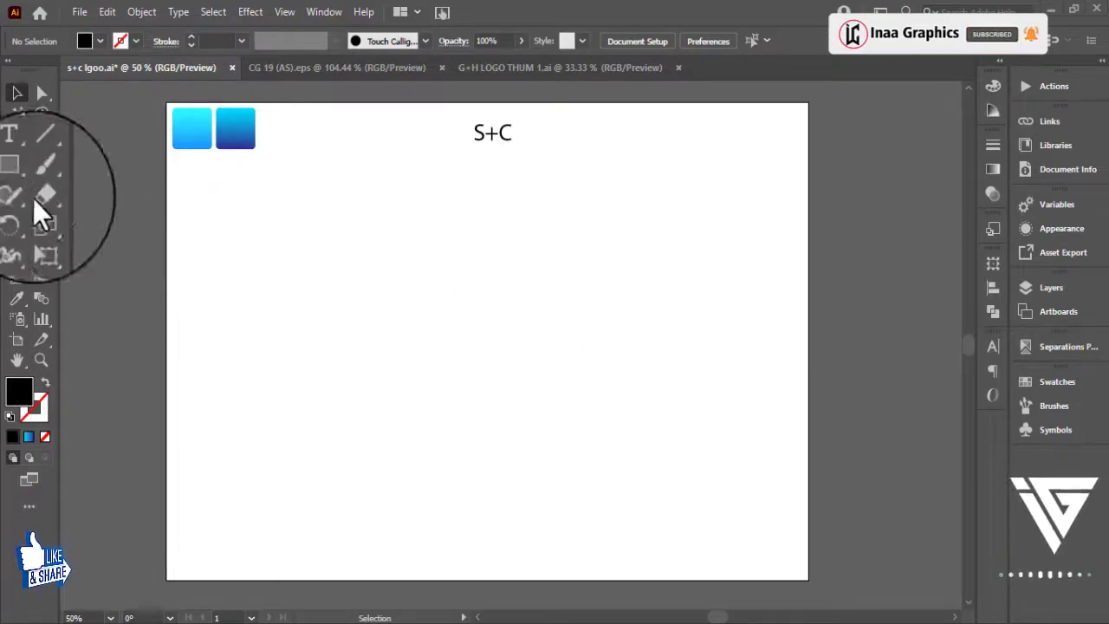
# Step: Draw a circle about 333 px across near the middle of the artboard, with no fill and a 1 pt black stroke
pyautogui.moveTo(17, 175); pyautogui.dragTo(83, 218)
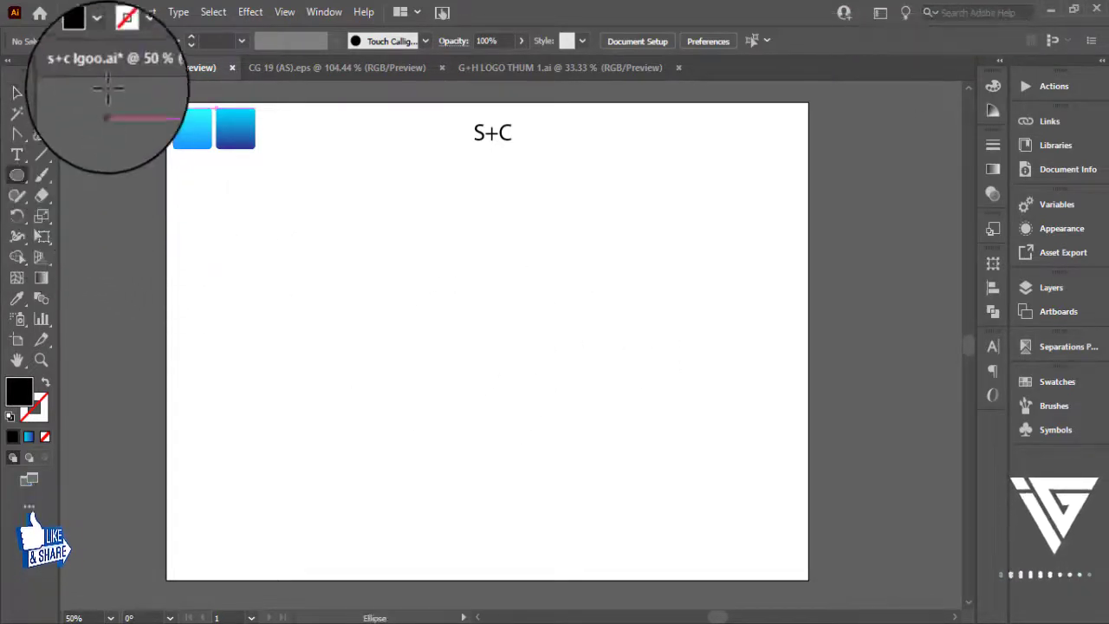
pyautogui.click(101, 41)
pyautogui.click(12, 70)
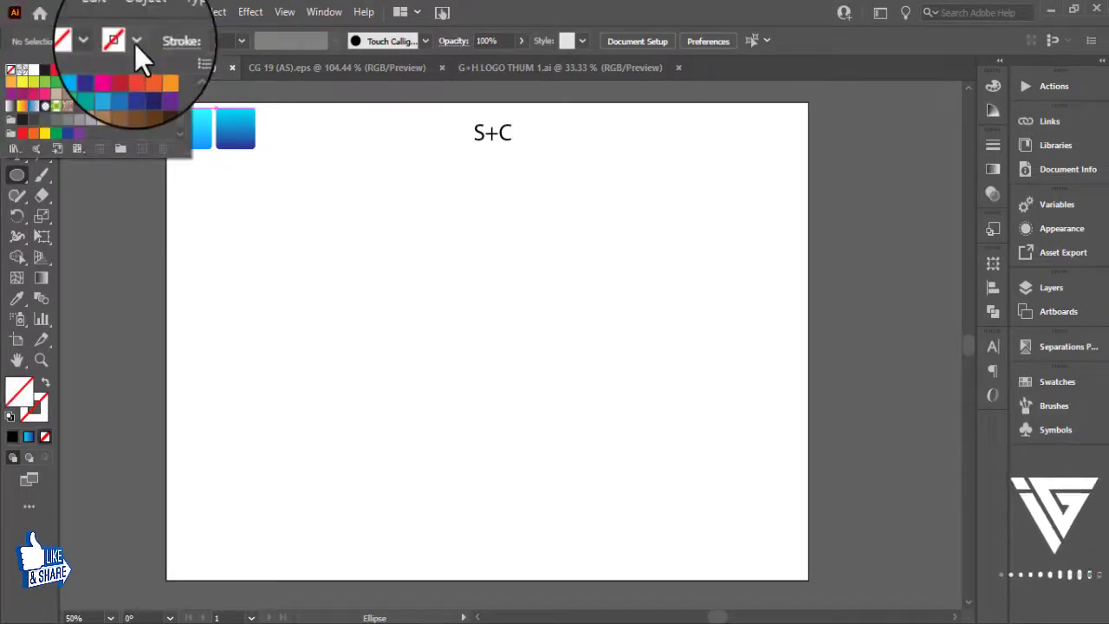
pyautogui.click(134, 44)
pyautogui.click(136, 41)
pyautogui.click(45, 70)
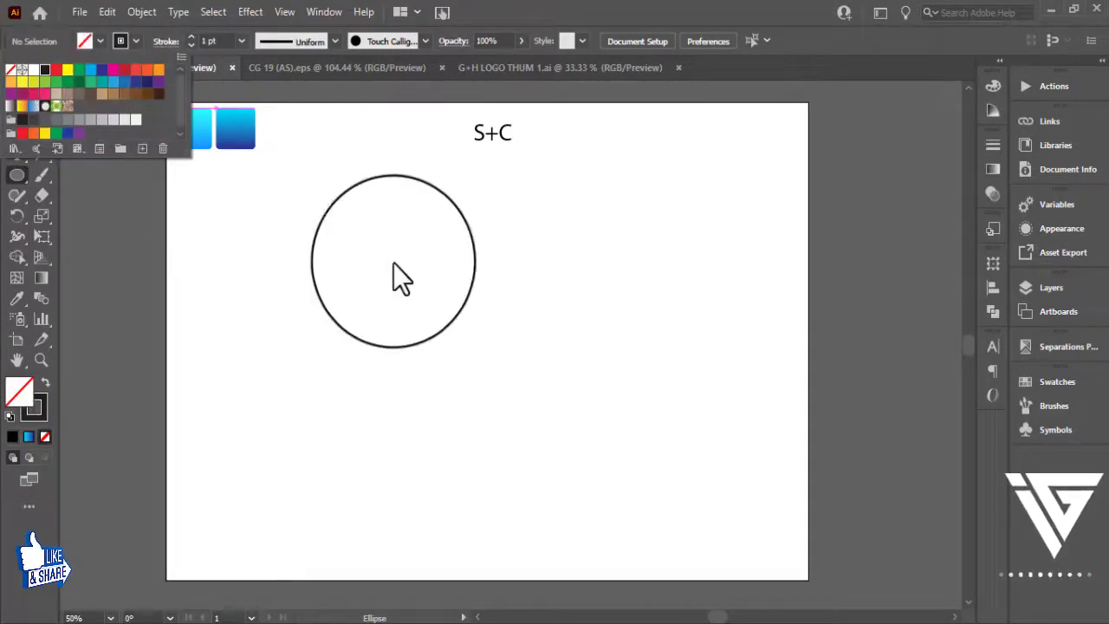
pyautogui.click(552, 352)
pyautogui.moveTo(564, 318); pyautogui.dragTo(698, 414)
pyautogui.click(16, 93)
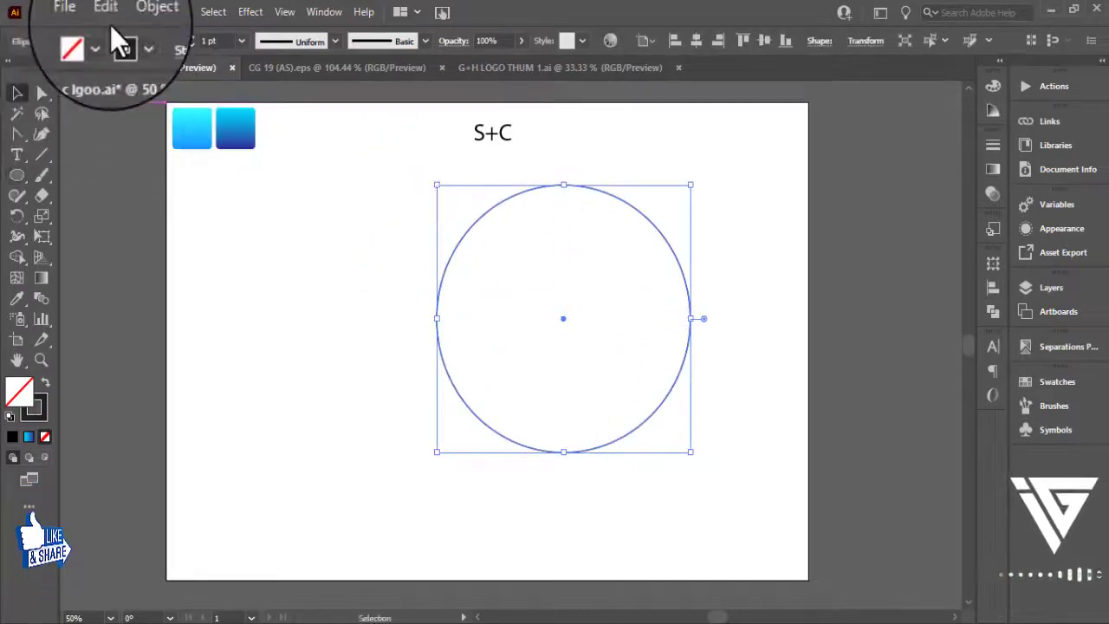
# Step: Duplicate the circle at the same position and shrink the copy about its centre into a small concentric circle
pyautogui.click(107, 11)
pyautogui.click(134, 92)
pyautogui.click(108, 11)
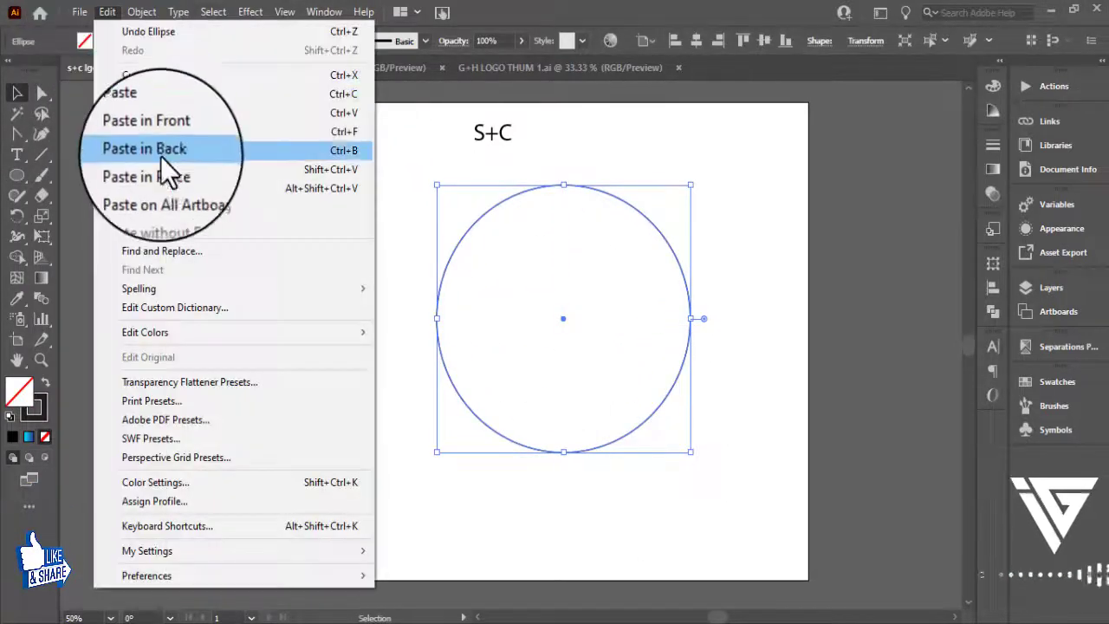
pyautogui.click(165, 169)
pyautogui.moveTo(690, 184); pyautogui.dragTo(585, 297)
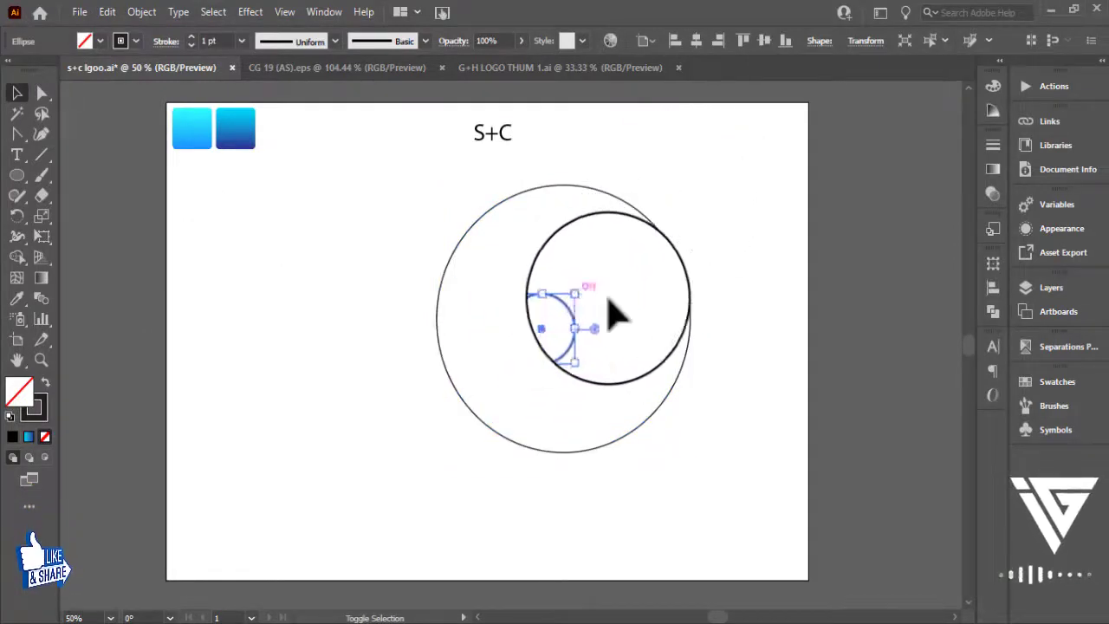
pyautogui.click(767, 316)
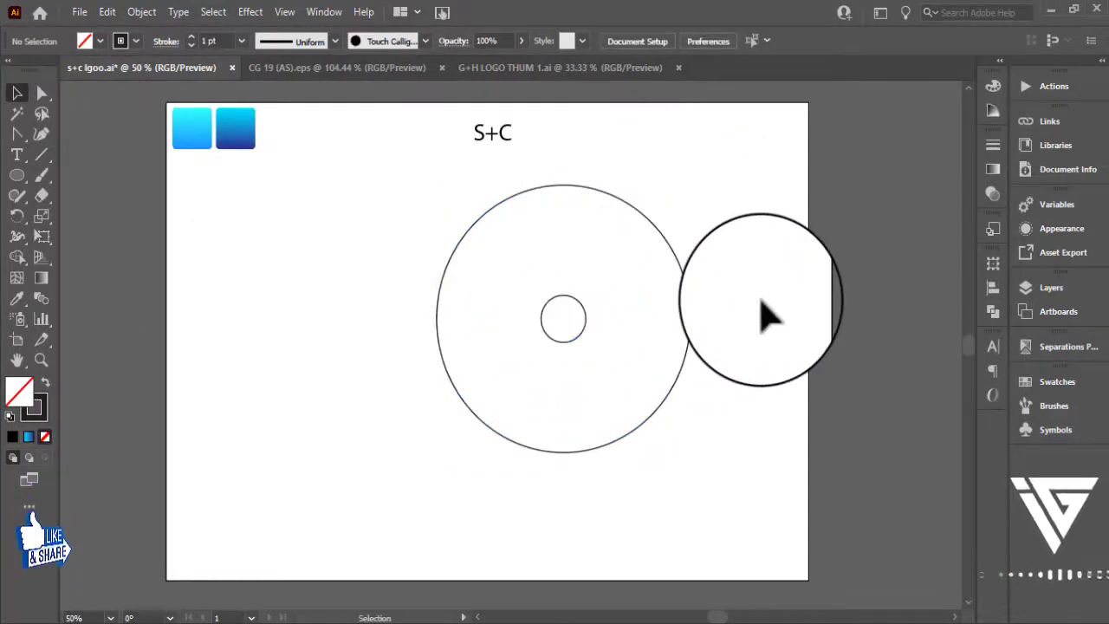
# Step: Select both concentric circles and make a blend between them
pyautogui.moveTo(767, 235); pyautogui.dragTo(286, 329)
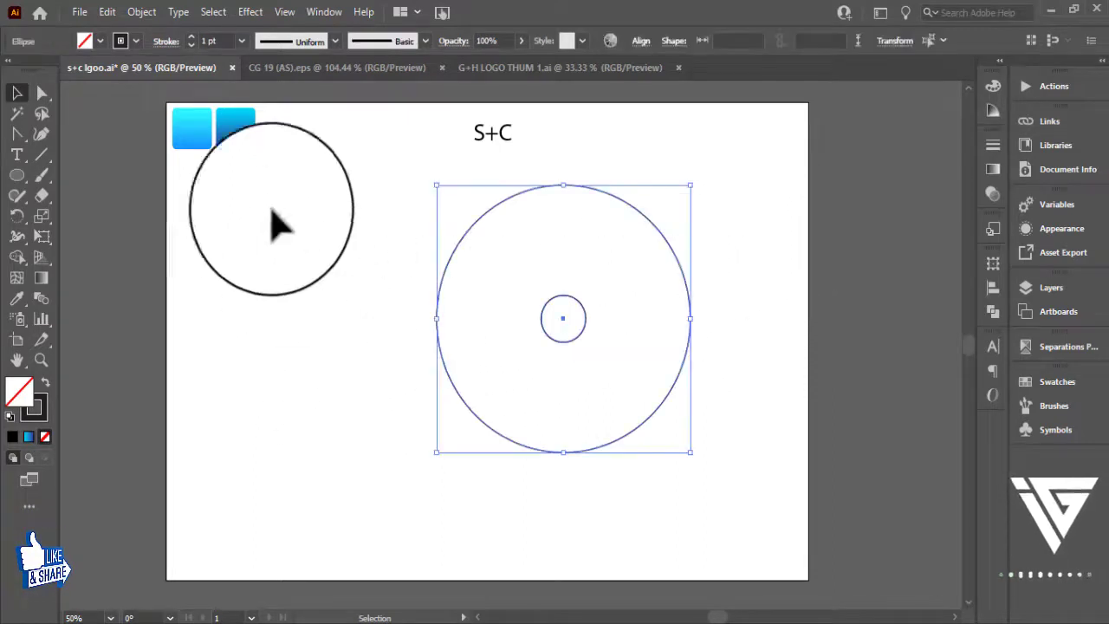
pyautogui.click(139, 12)
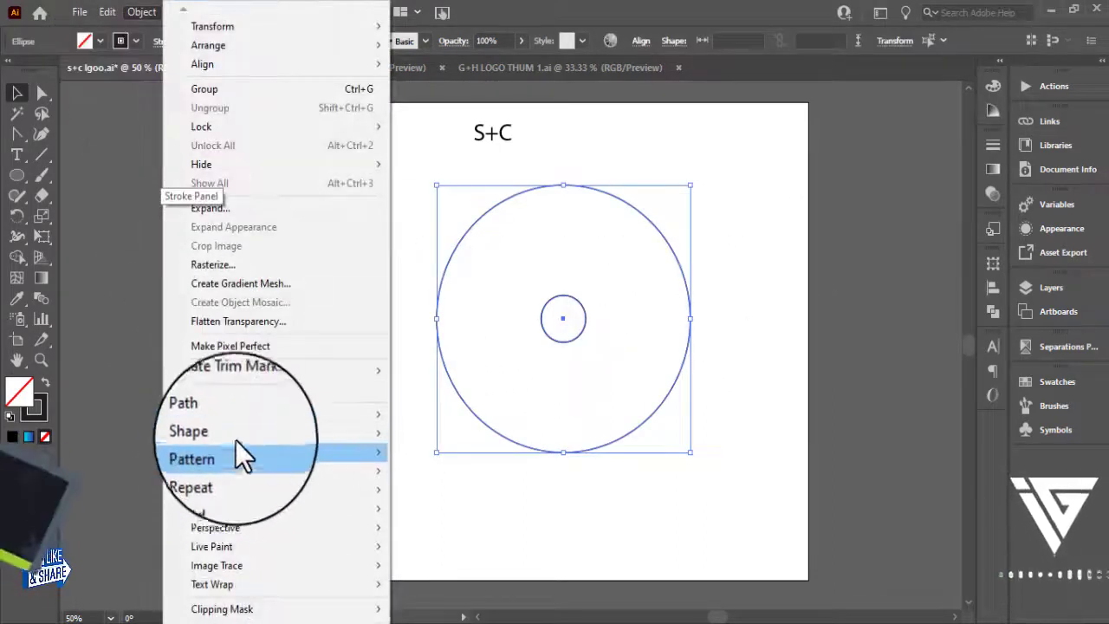
pyautogui.moveTo(268, 488)
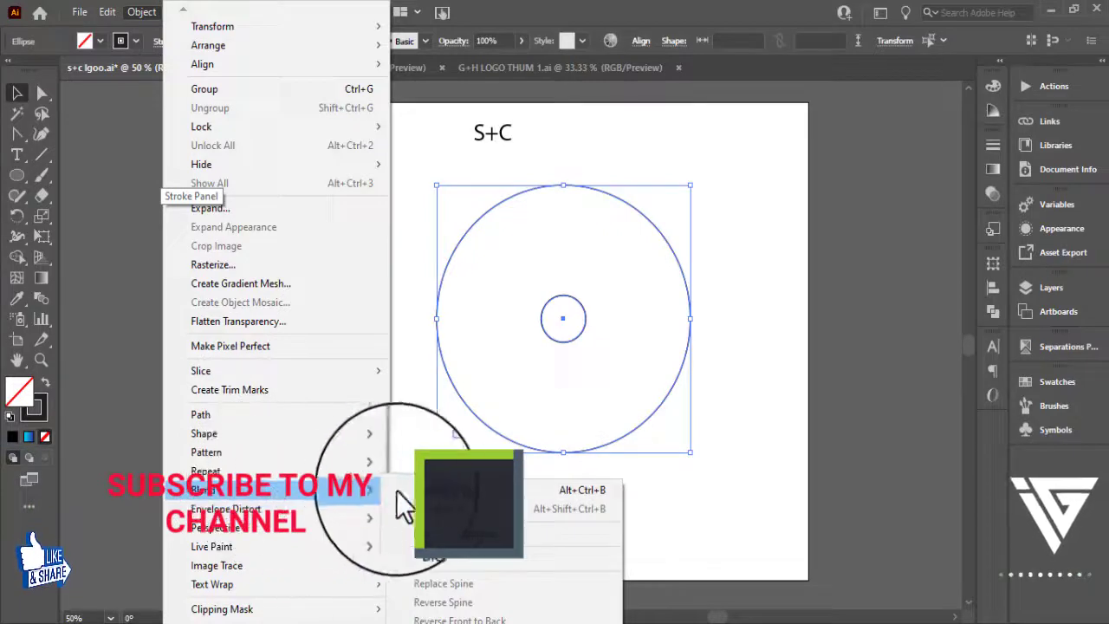
pyautogui.click(433, 490)
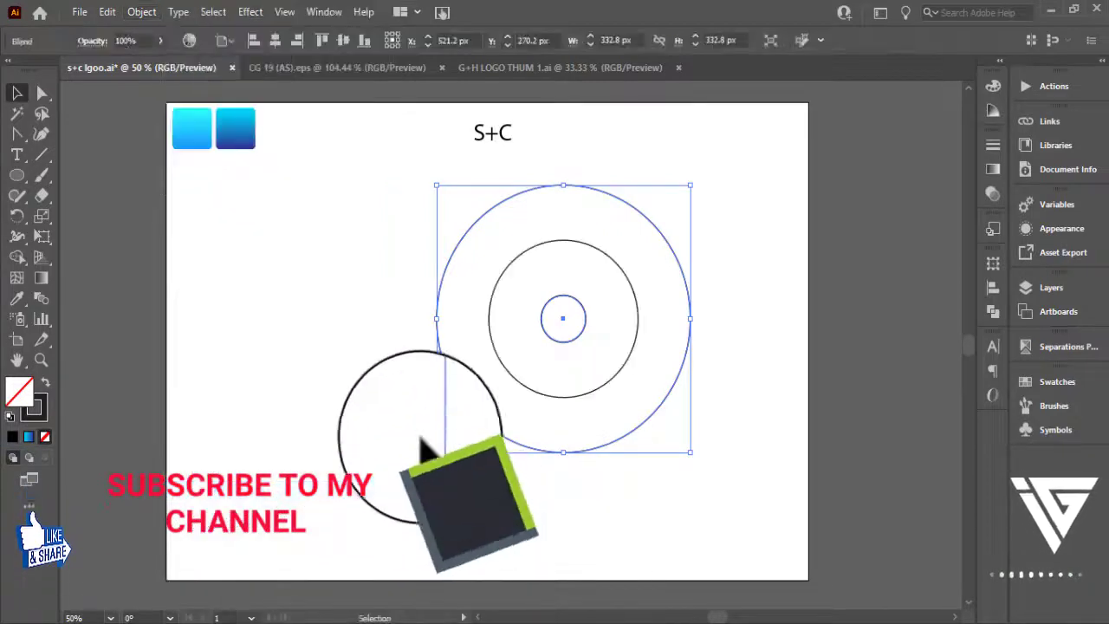
pyautogui.moveTo(421, 438); pyautogui.dragTo(413, 381)
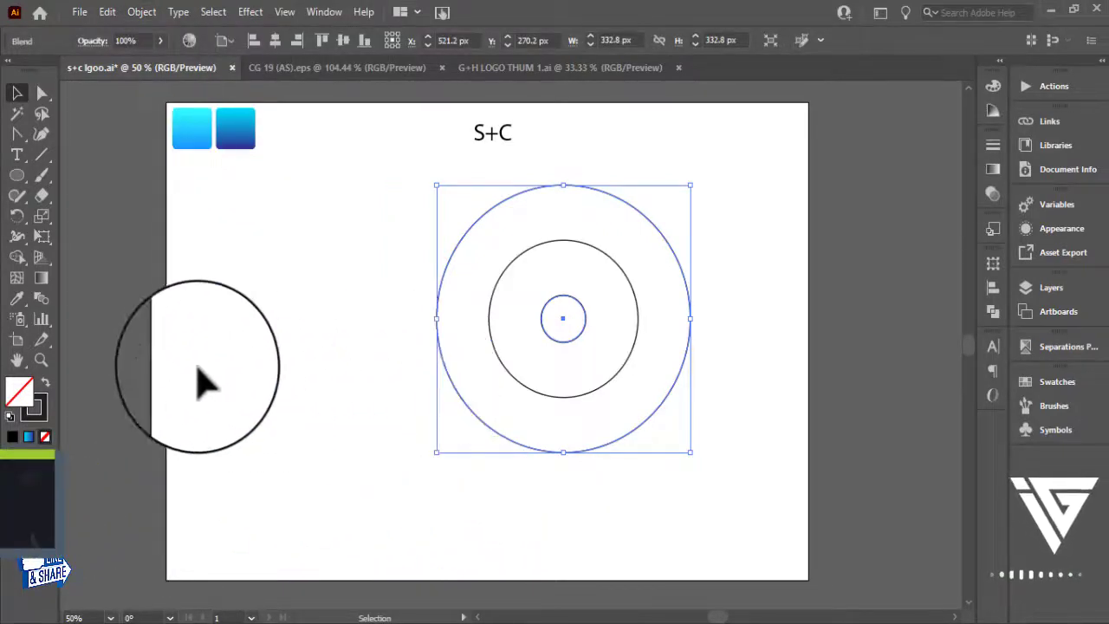
# Step: Set the blend's spacing to Specified Steps with 2 steps
pyautogui.doubleClick(41, 298)
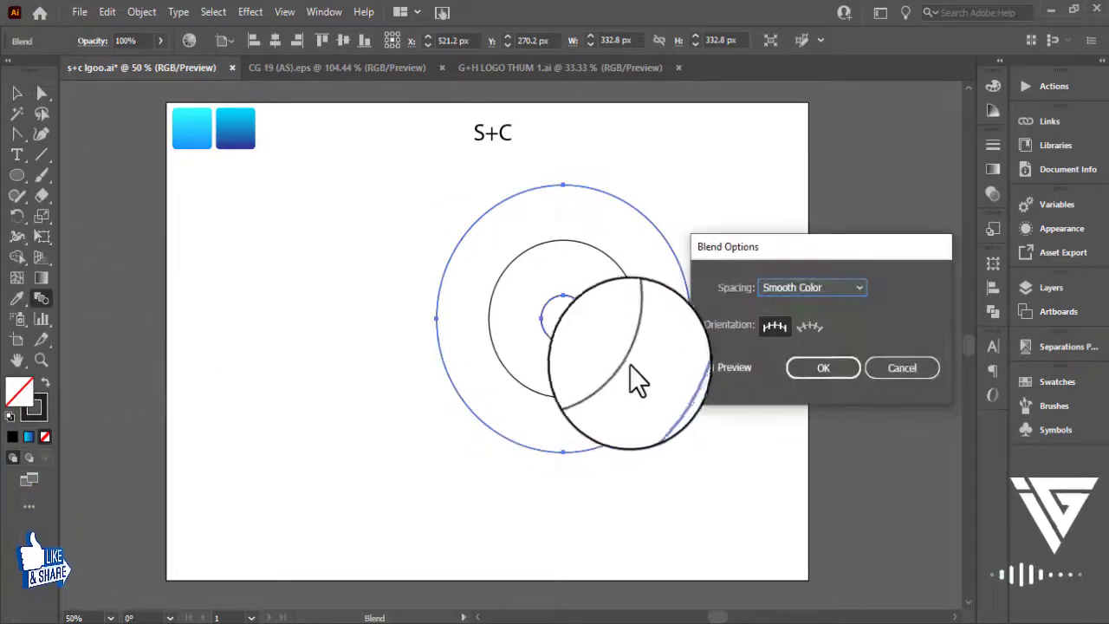
pyautogui.click(827, 287)
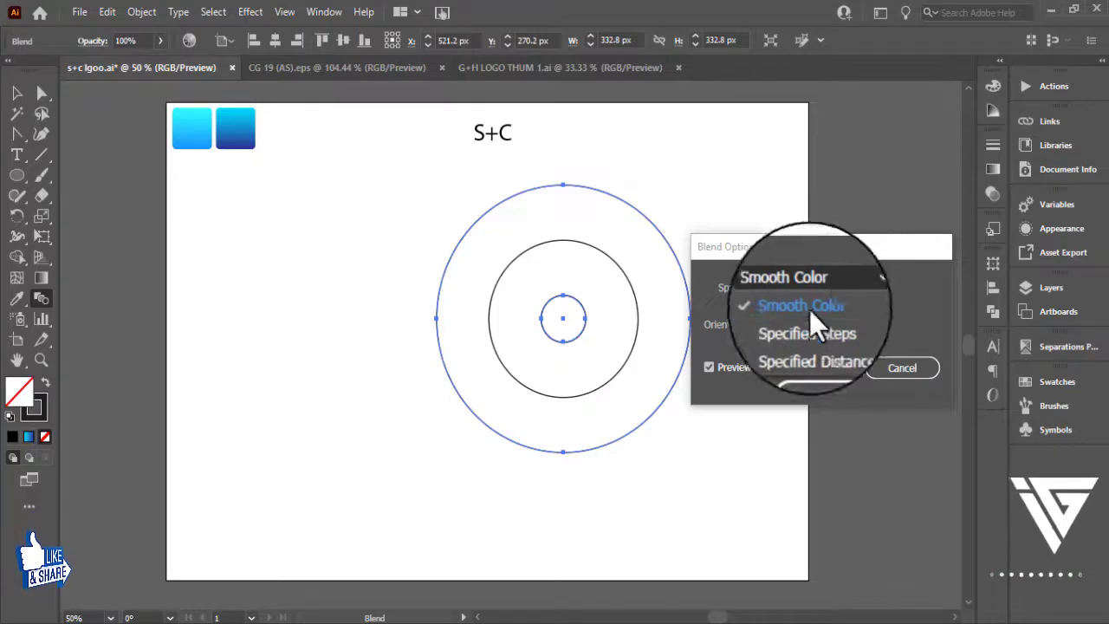
pyautogui.click(806, 321)
pyautogui.moveTo(854, 246); pyautogui.dragTo(823, 132)
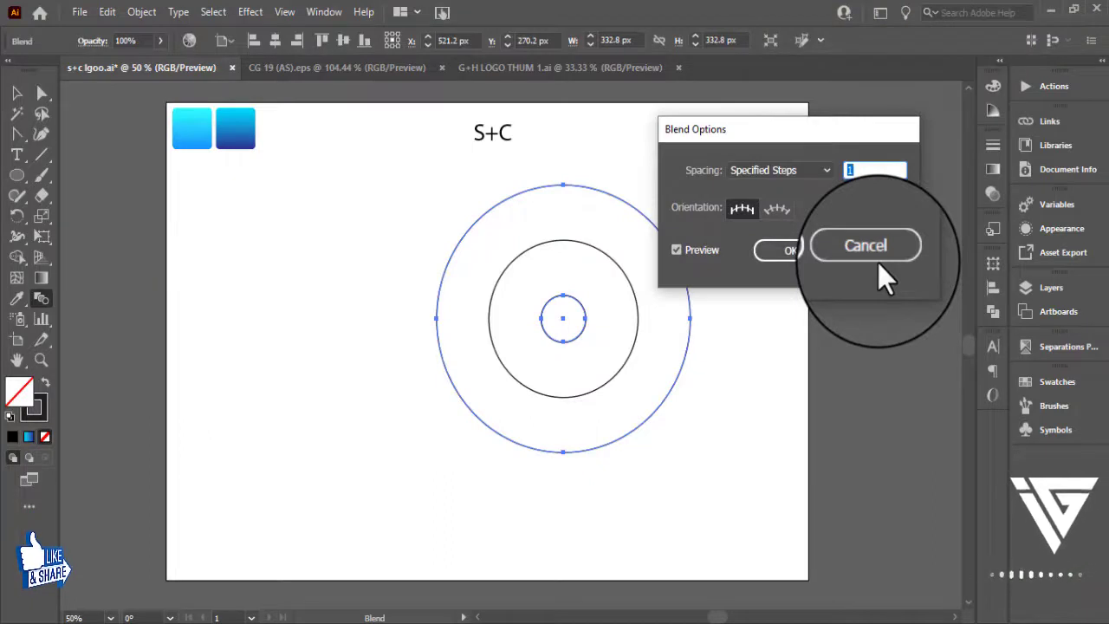
pyautogui.press('Up')
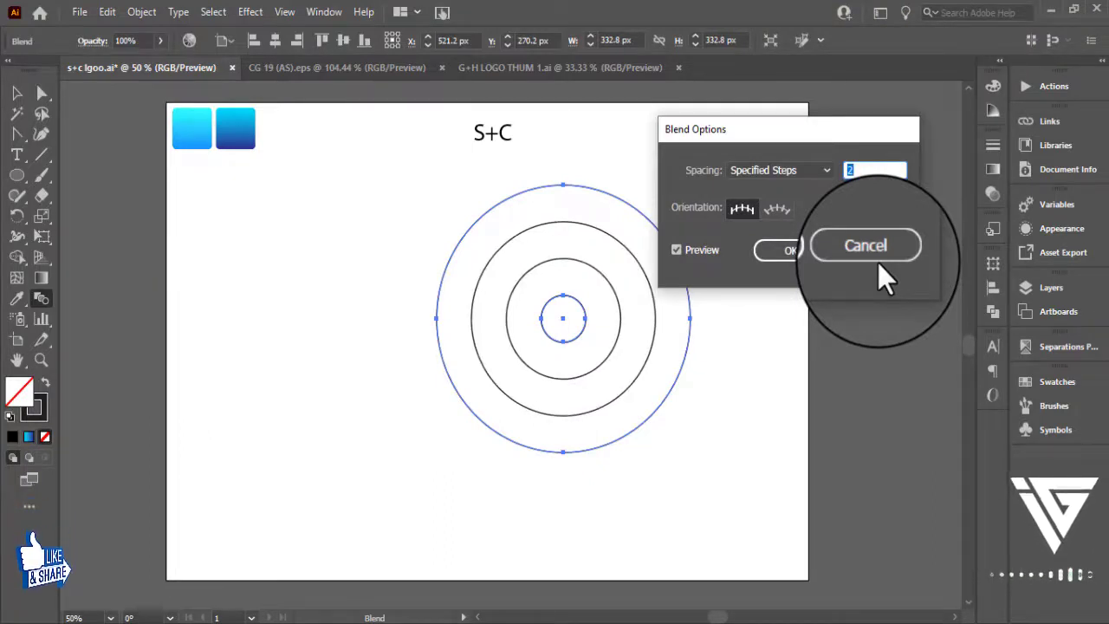
pyautogui.click(789, 252)
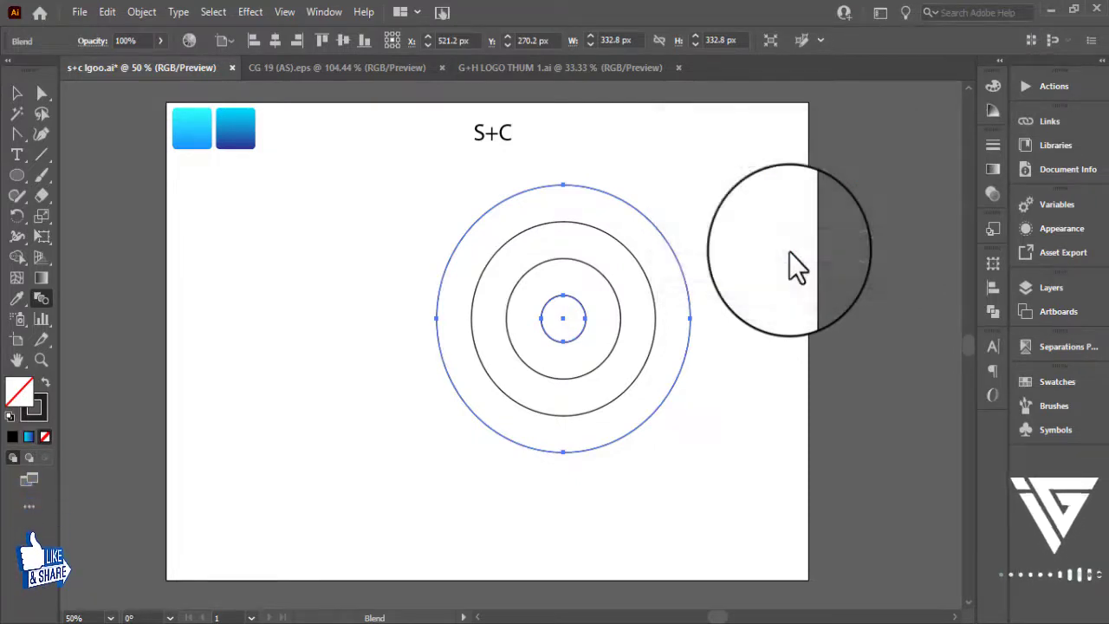
# Step: Try higher step counts for the circle blend, such as 3, 4 and 5, and return it to 2 steps
pyautogui.doubleClick(41, 299)
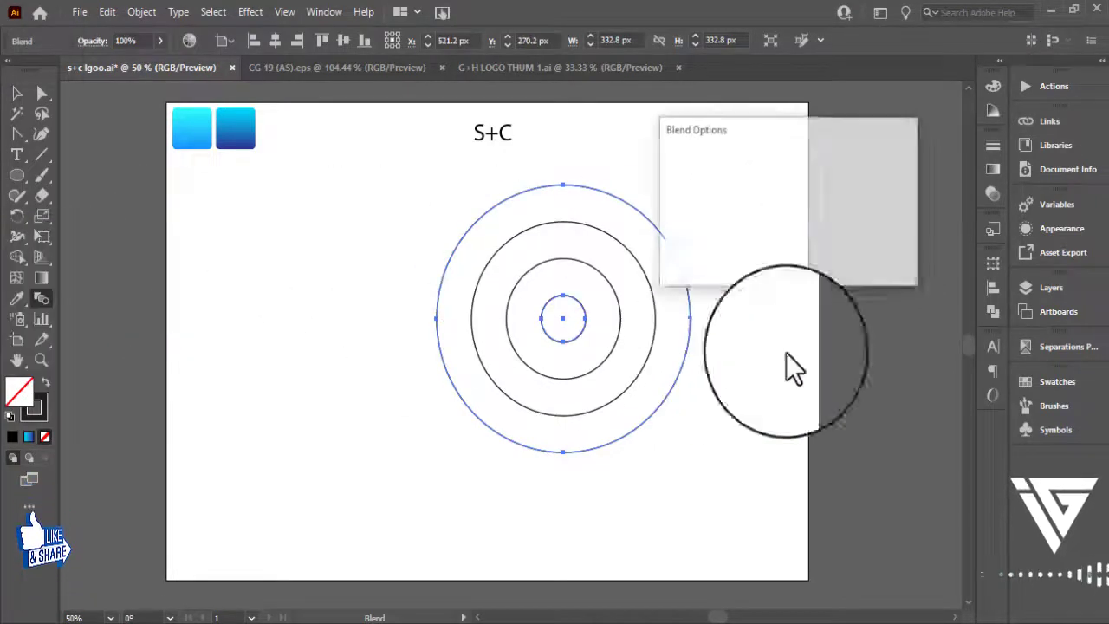
pyautogui.doubleClick(823, 169)
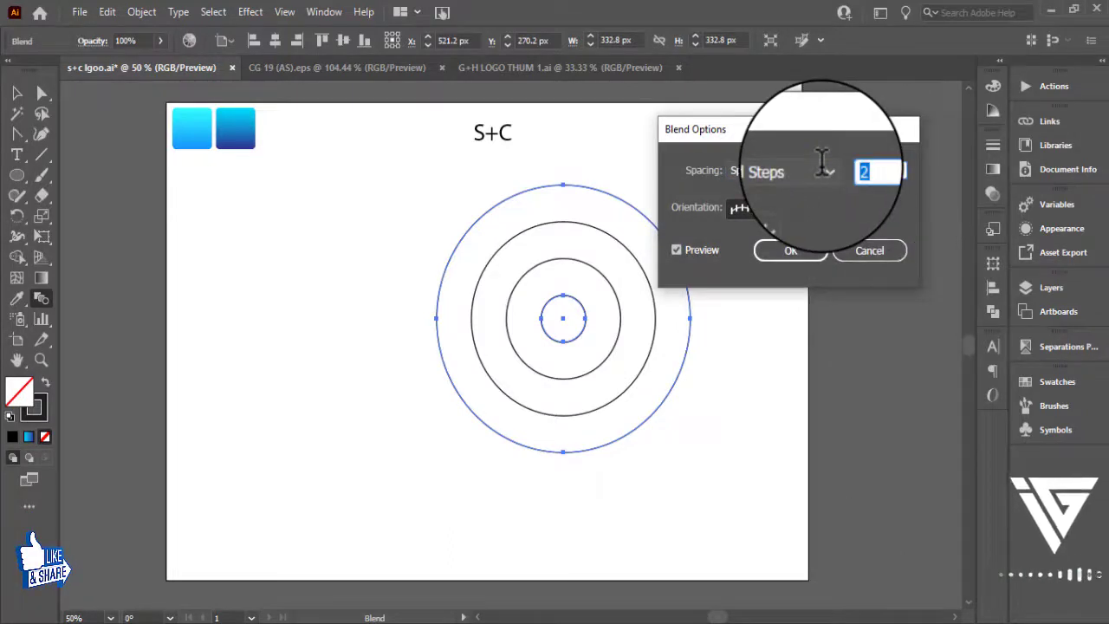
pyautogui.press('Up')
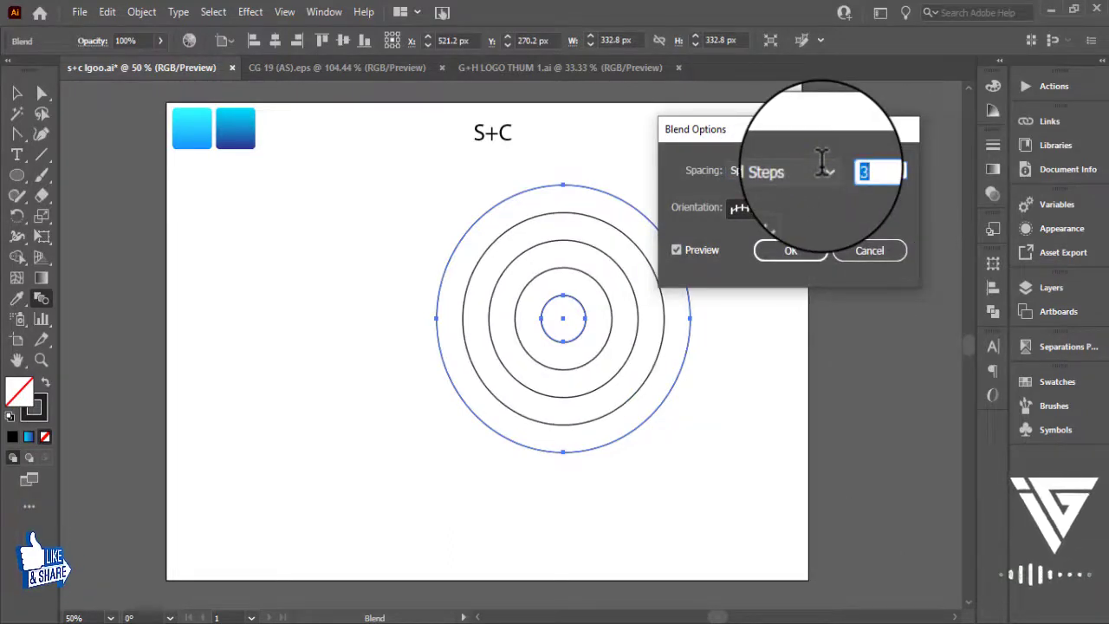
pyautogui.press('Up')
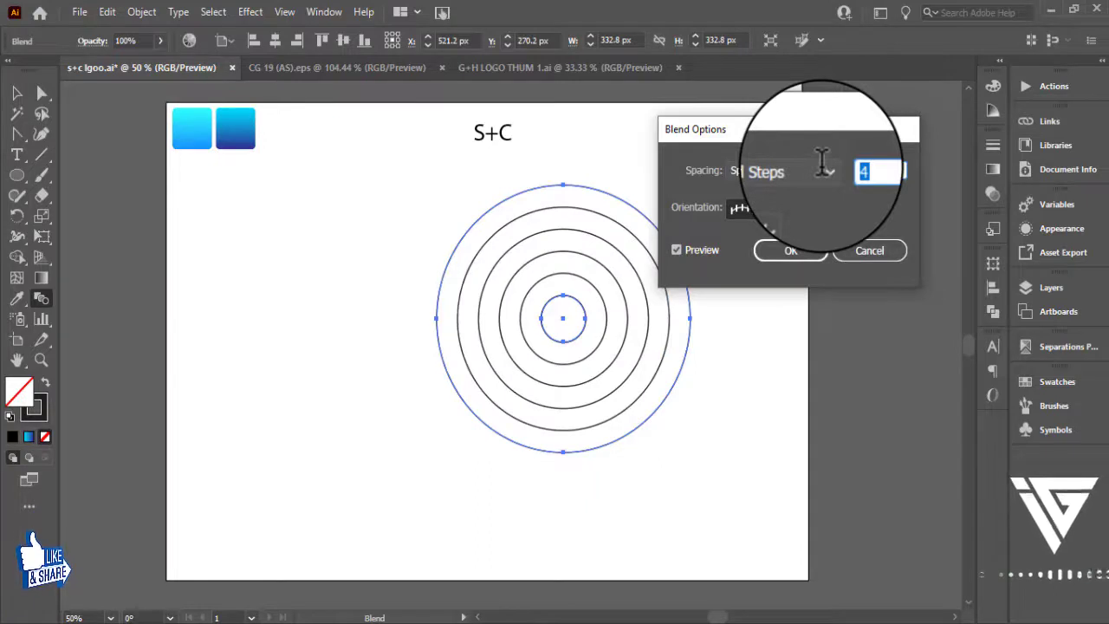
pyautogui.press('Up')
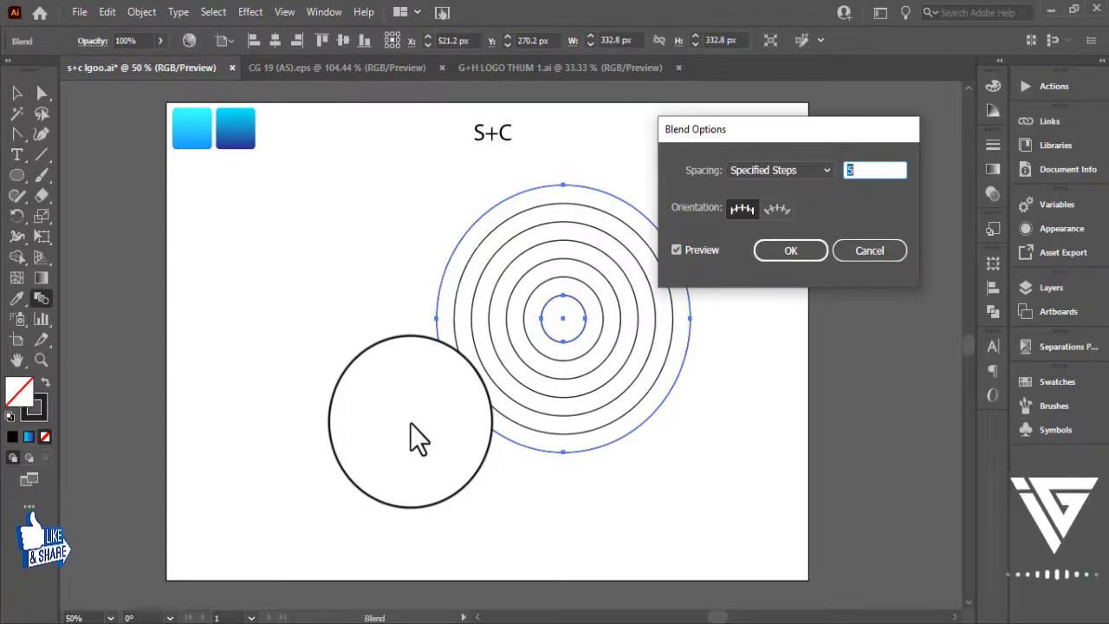
pyautogui.press('Up')
pyautogui.press('Up')
pyautogui.press('Down')
pyautogui.press('Down')
pyautogui.press('Down')
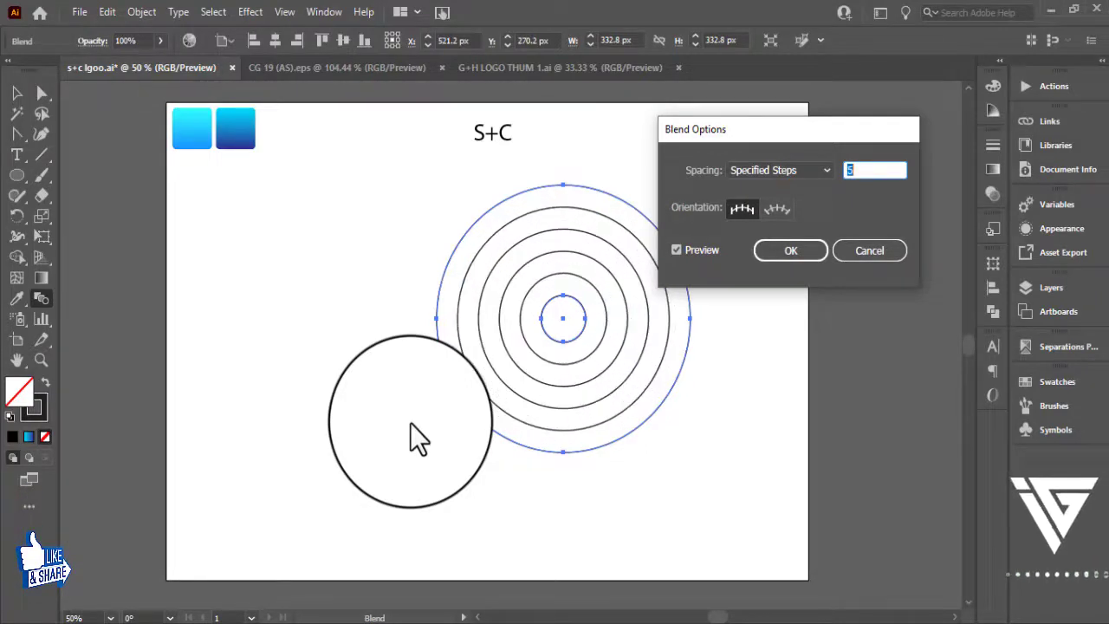
pyautogui.press('Down')
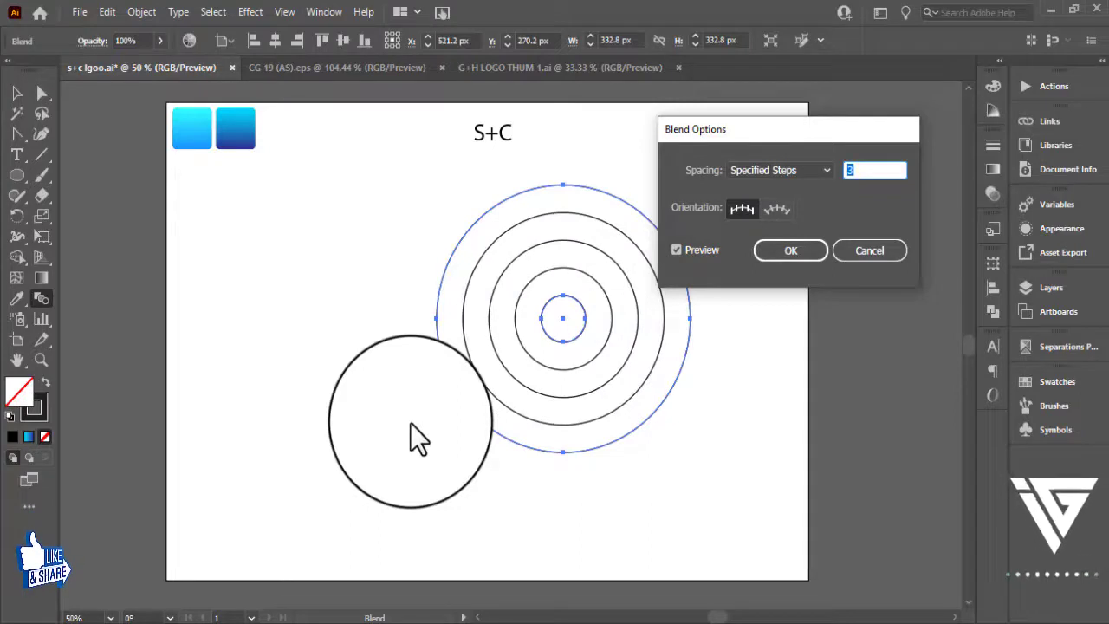
pyautogui.press('Down')
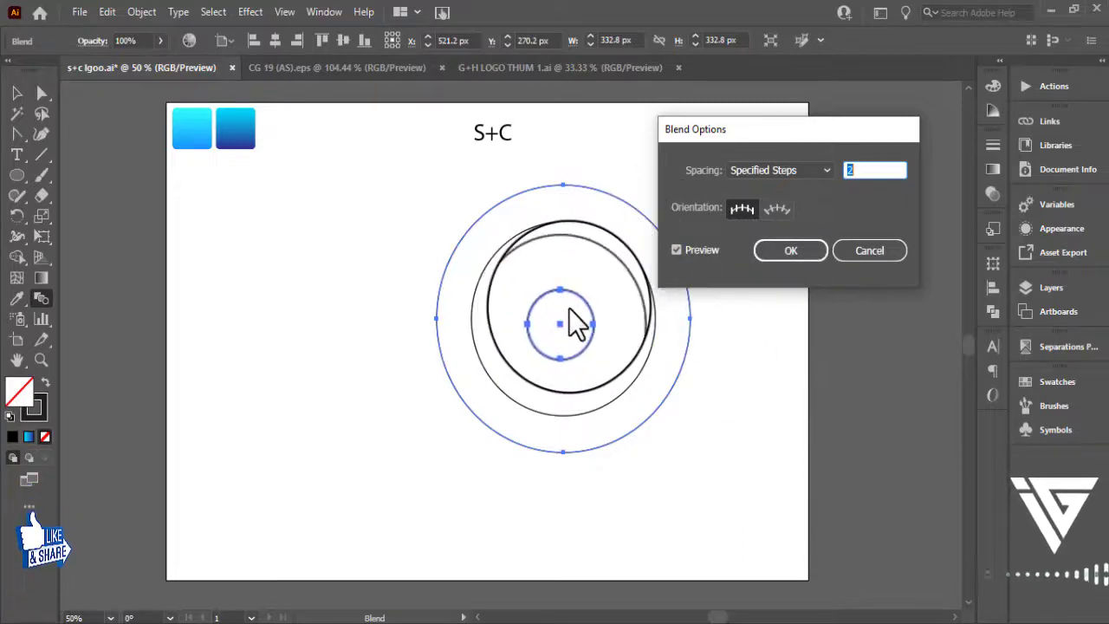
pyautogui.click(768, 256)
# Step: Expand the circle blend into separate editable circles and deselect them
pyautogui.click(17, 92)
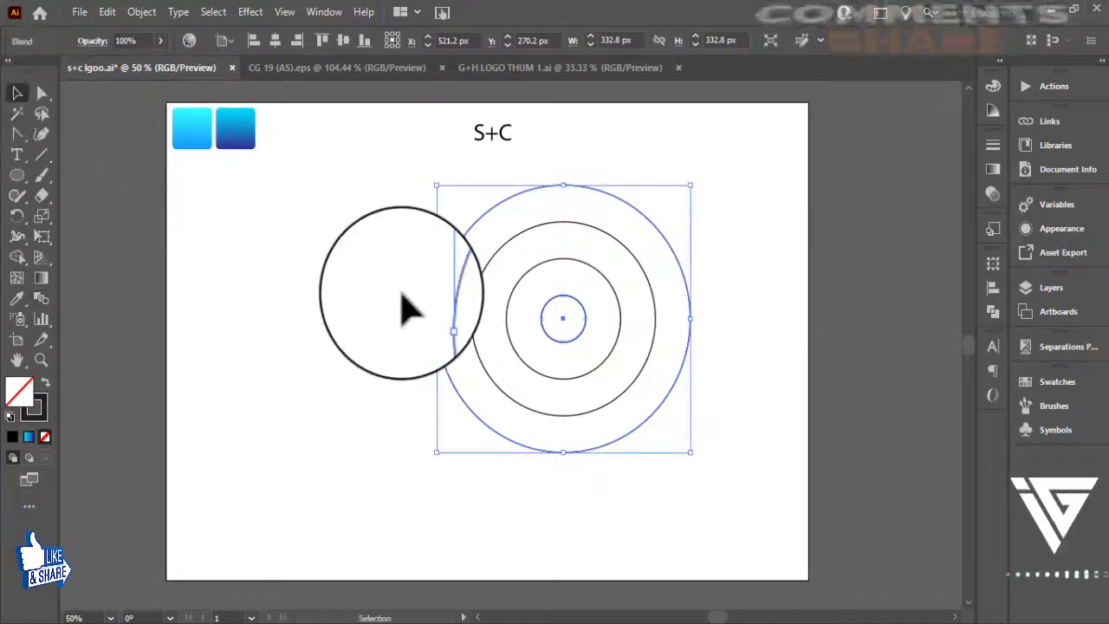
pyautogui.moveTo(274, 242); pyautogui.dragTo(703, 349)
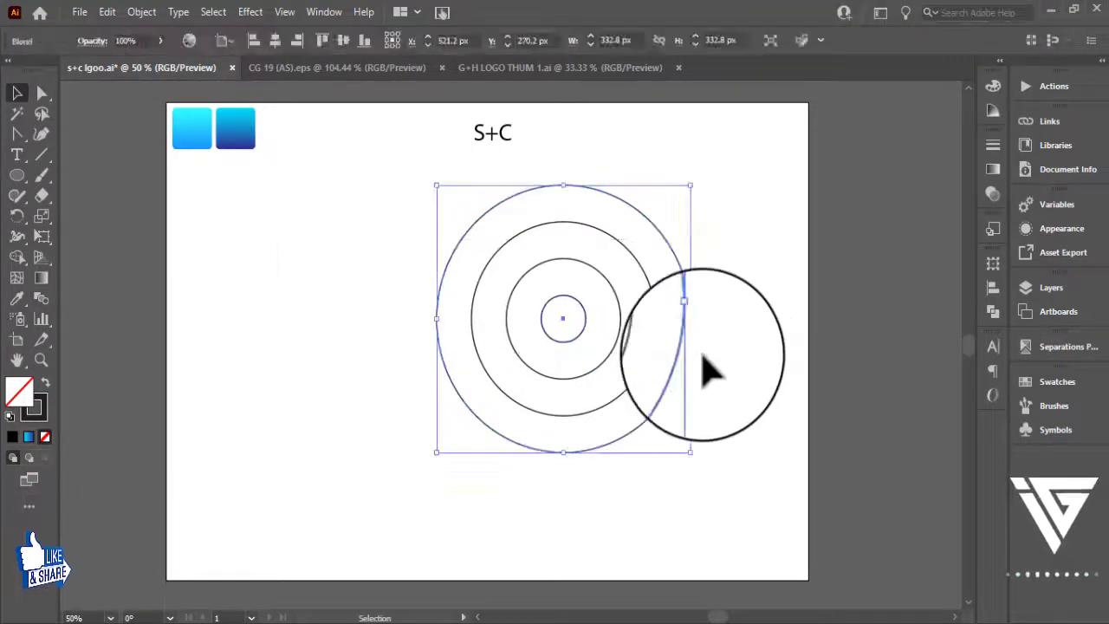
pyautogui.click(142, 11)
pyautogui.click(186, 201)
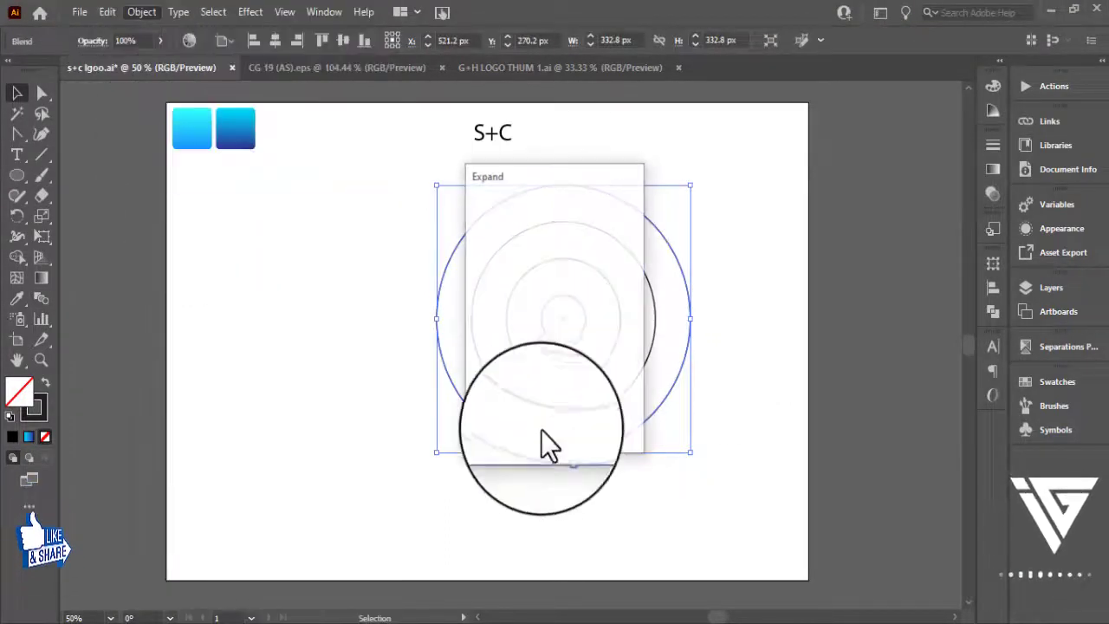
pyautogui.click(524, 423)
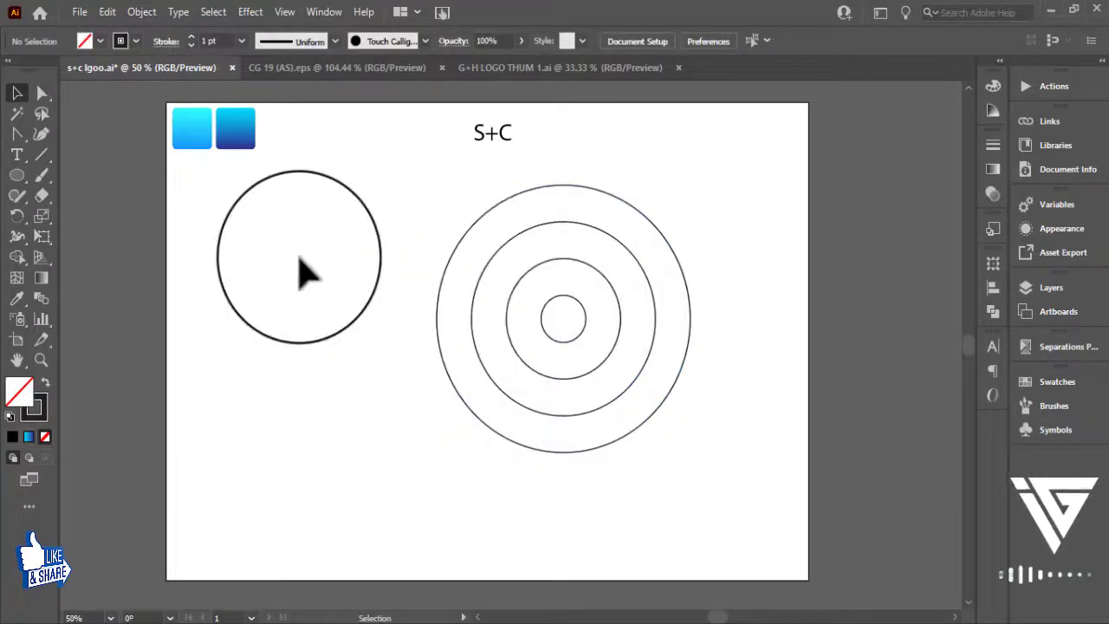
# Step: Draw a straight vertical line beside the concentric circles, about as tall as the outermost circle
pyautogui.click(41, 154)
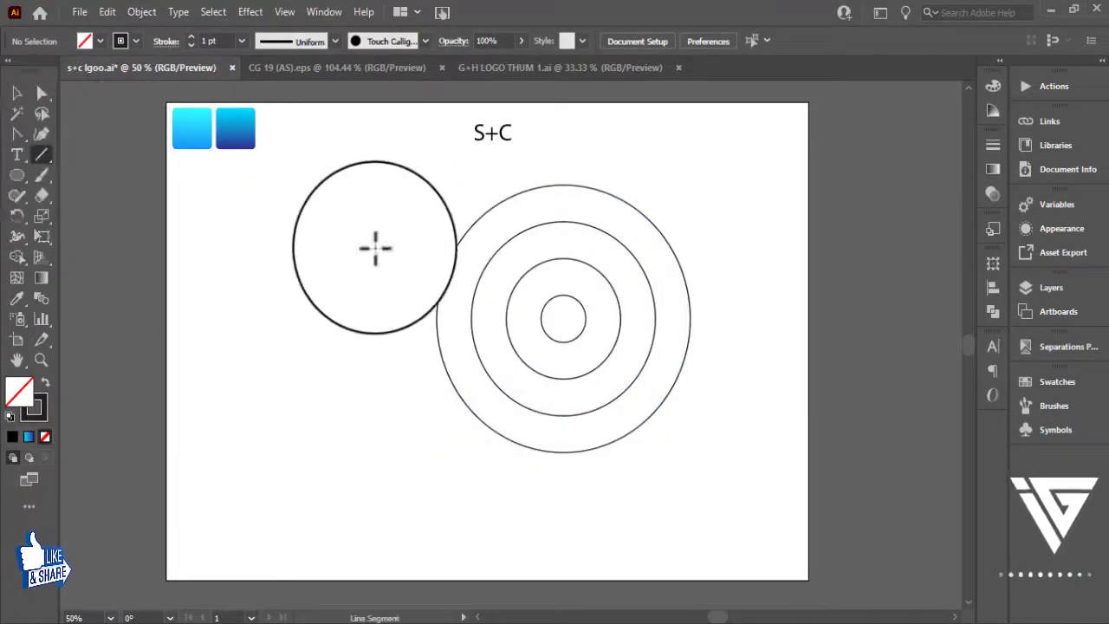
pyautogui.moveTo(372, 197); pyautogui.dragTo(373, 465)
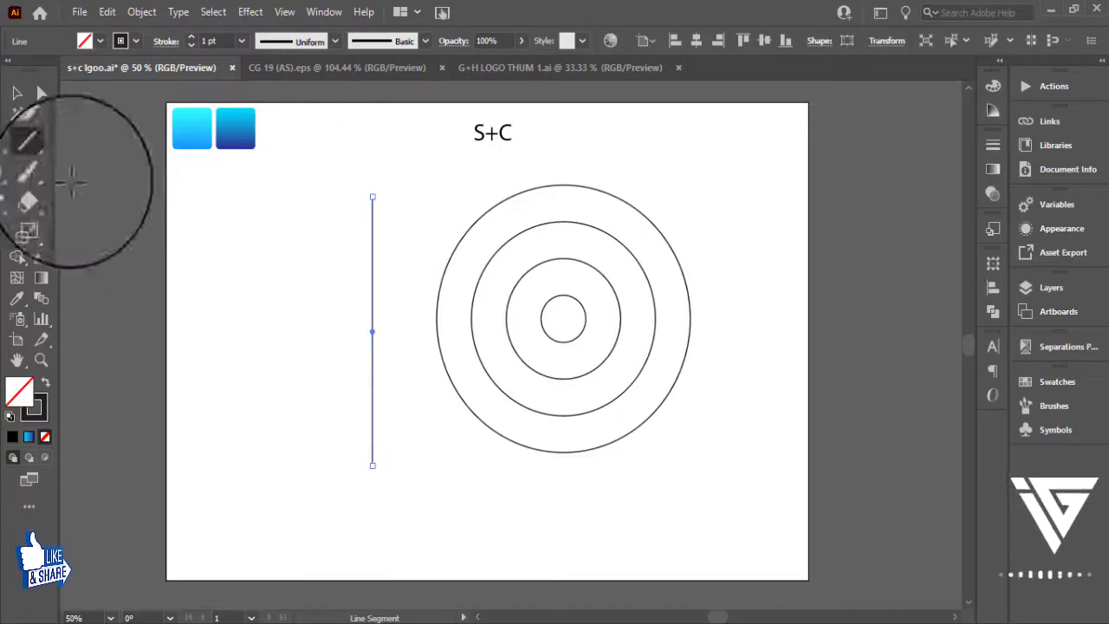
pyautogui.click(18, 92)
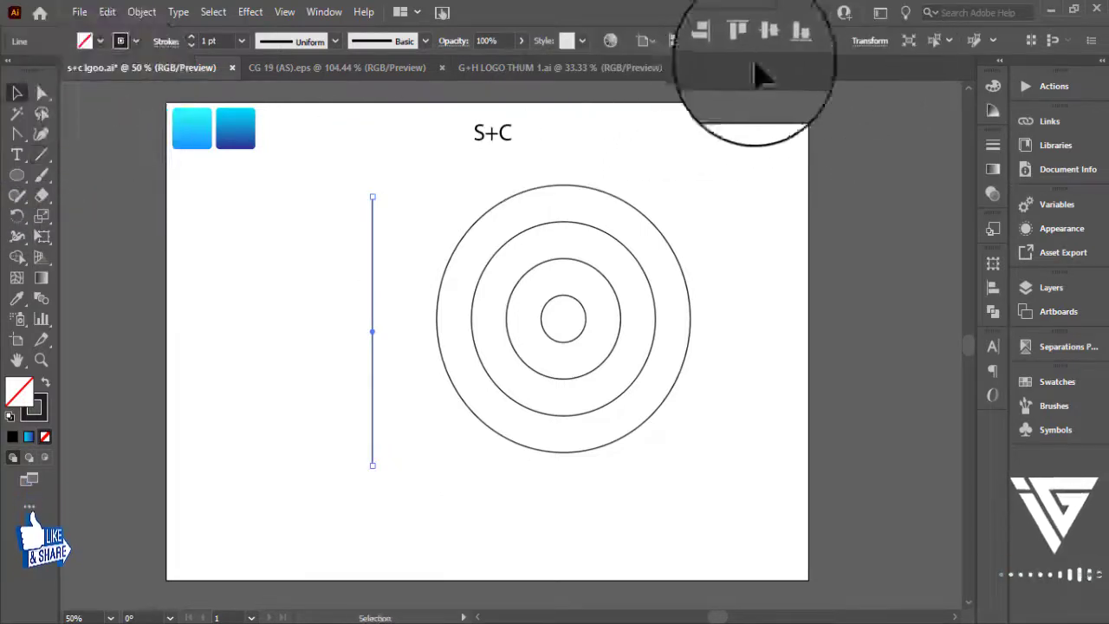
# Step: Set the line's angle to 60° after trying 30°
pyautogui.click(869, 41)
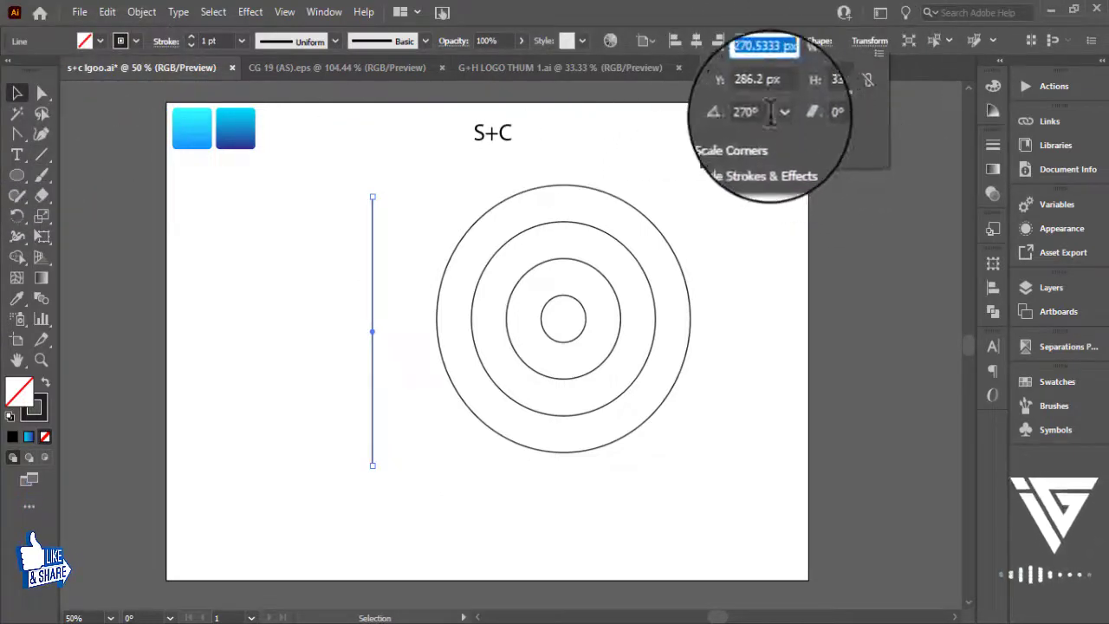
pyautogui.click(780, 113)
pyautogui.click(804, 152)
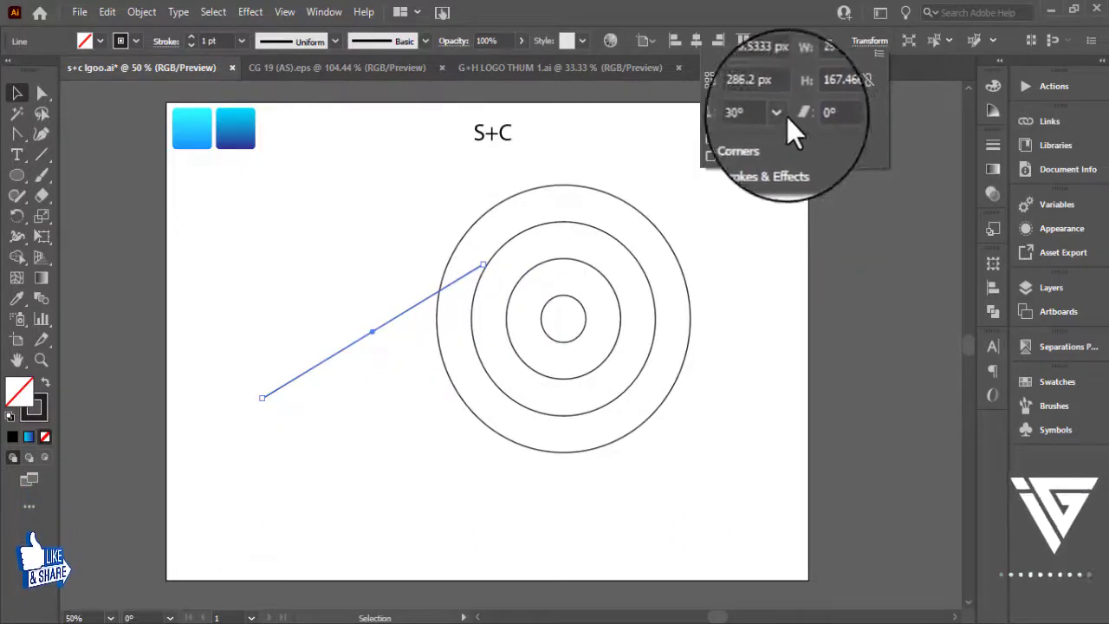
pyautogui.click(779, 113)
pyautogui.click(797, 174)
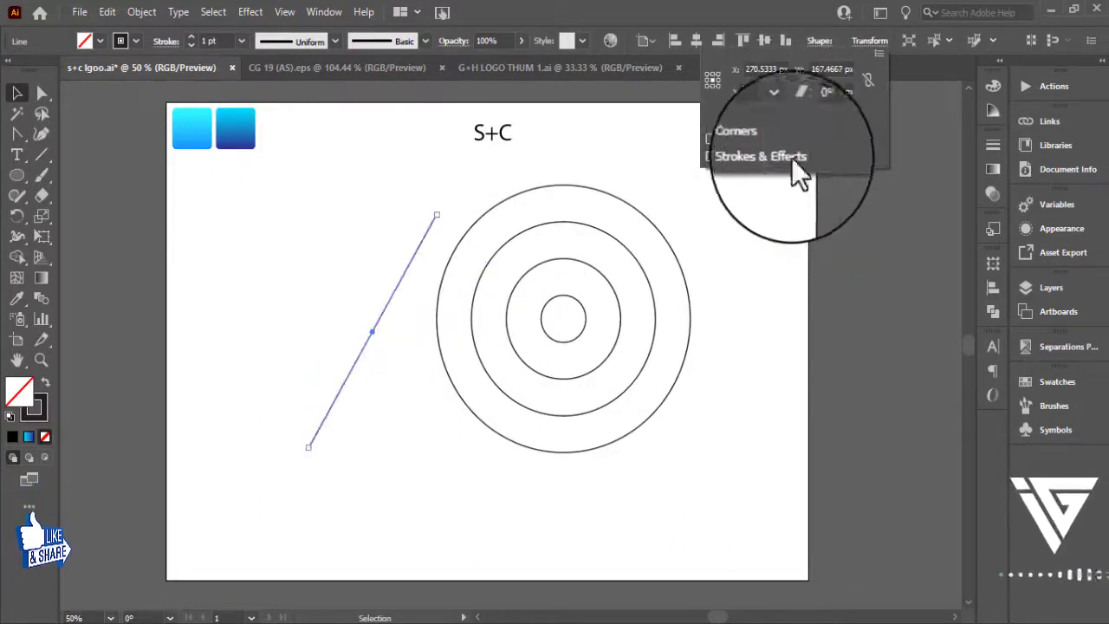
# Step: Set the guide line's angle to 30°
pyautogui.click(779, 115)
pyautogui.click(789, 150)
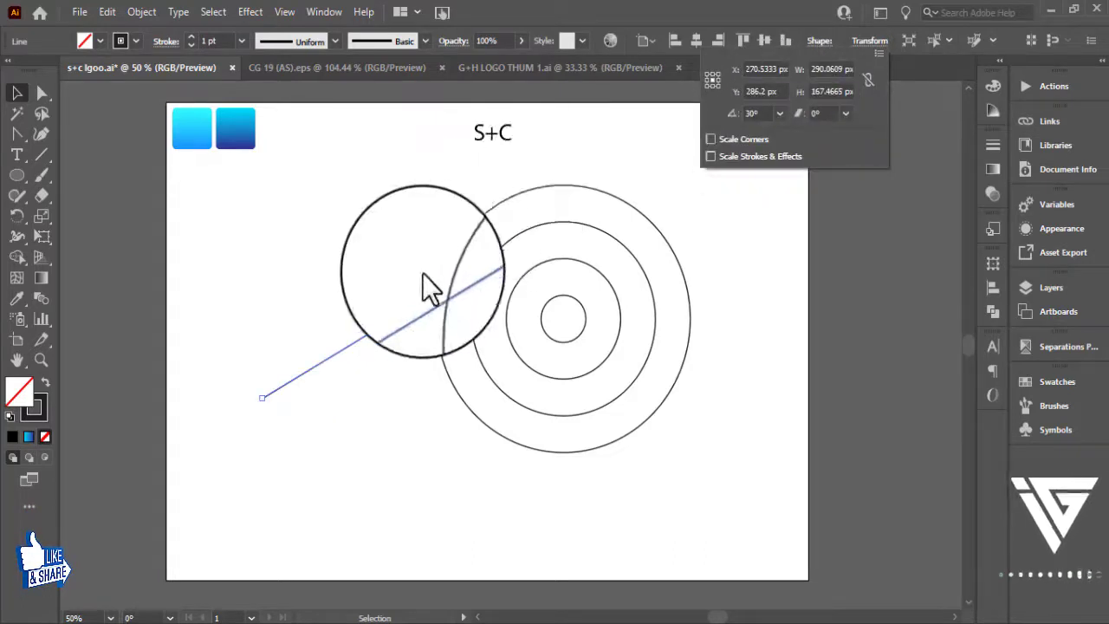
pyautogui.click(414, 306)
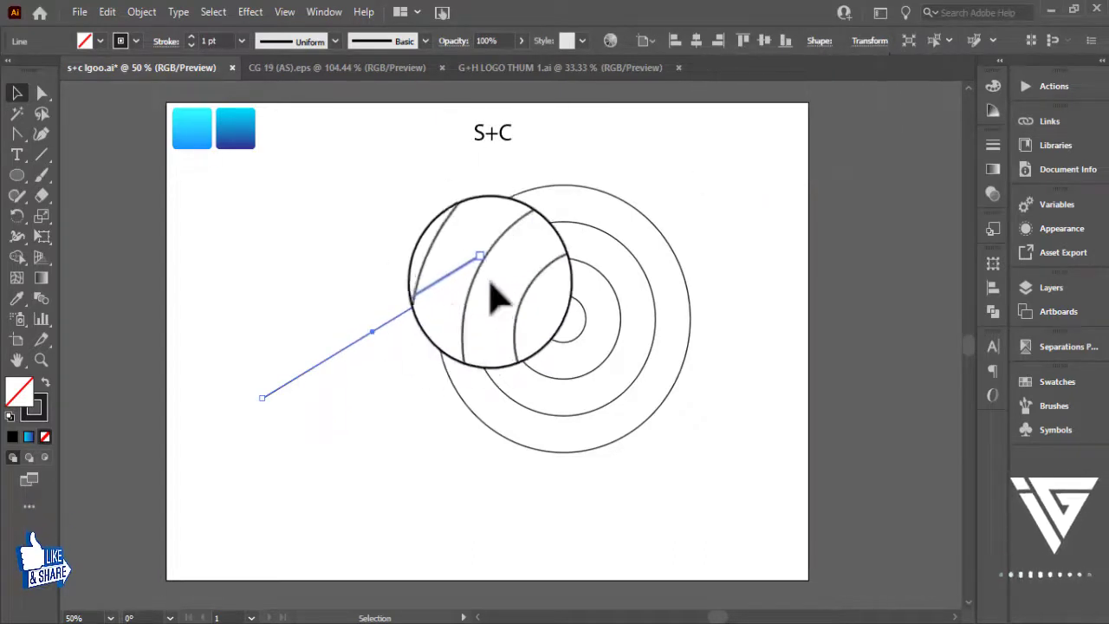
# Step: Add a mirrored copy of the 30° line that crosses the original at its midpoint, forming an X
pyautogui.rightClick(403, 316)
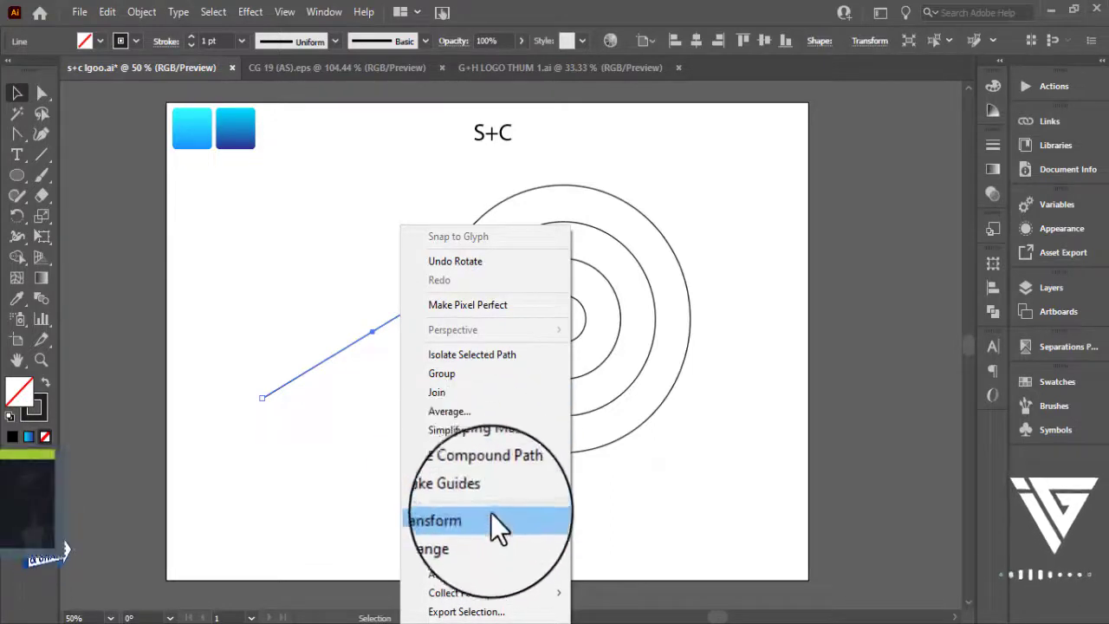
pyautogui.moveTo(490, 514)
pyautogui.click(611, 428)
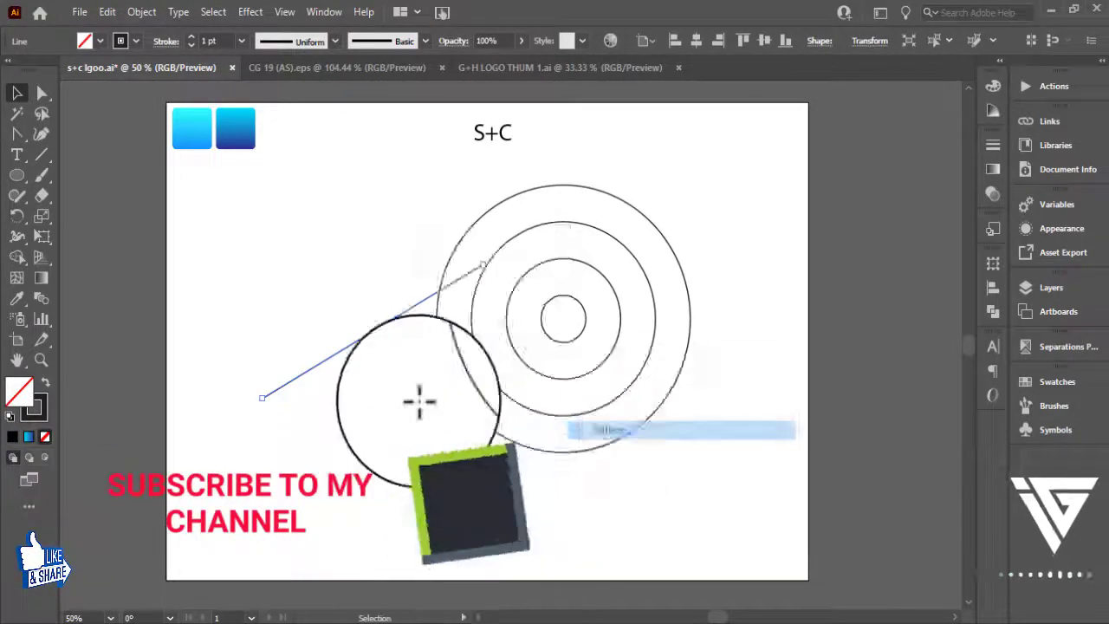
pyautogui.click(473, 428)
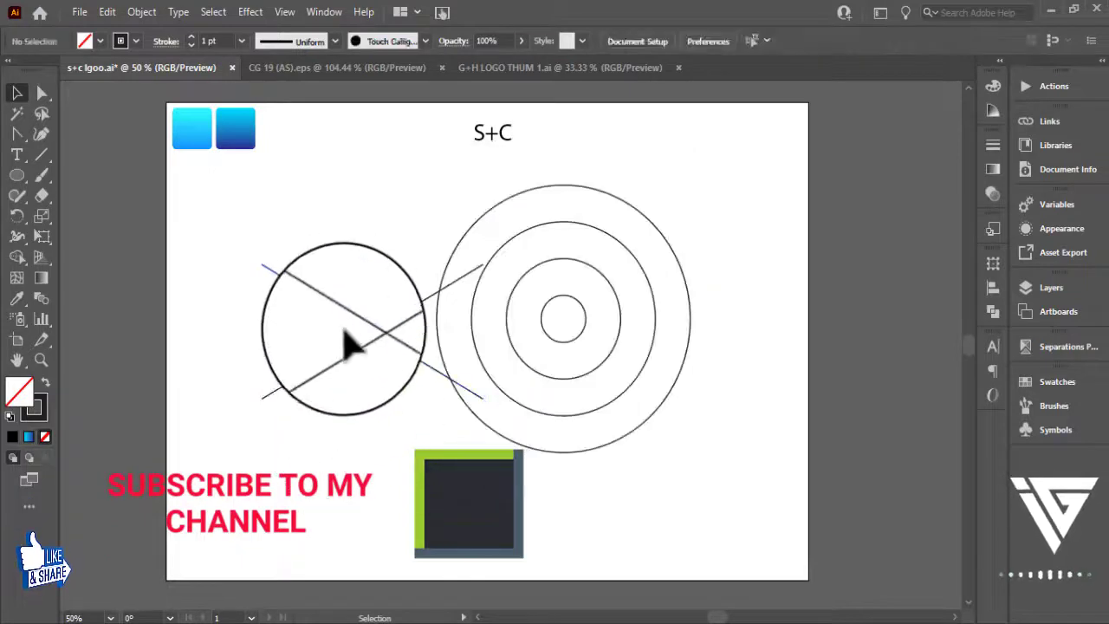
# Step: Move both crossing lines onto the middle of the concentric circles and group the two lines
pyautogui.moveTo(410, 409); pyautogui.dragTo(413, 412)
pyautogui.moveTo(373, 331); pyautogui.dragTo(572, 326)
pyautogui.hotkey('ctrl', '=')
pyautogui.hotkey('ctrl', '=')
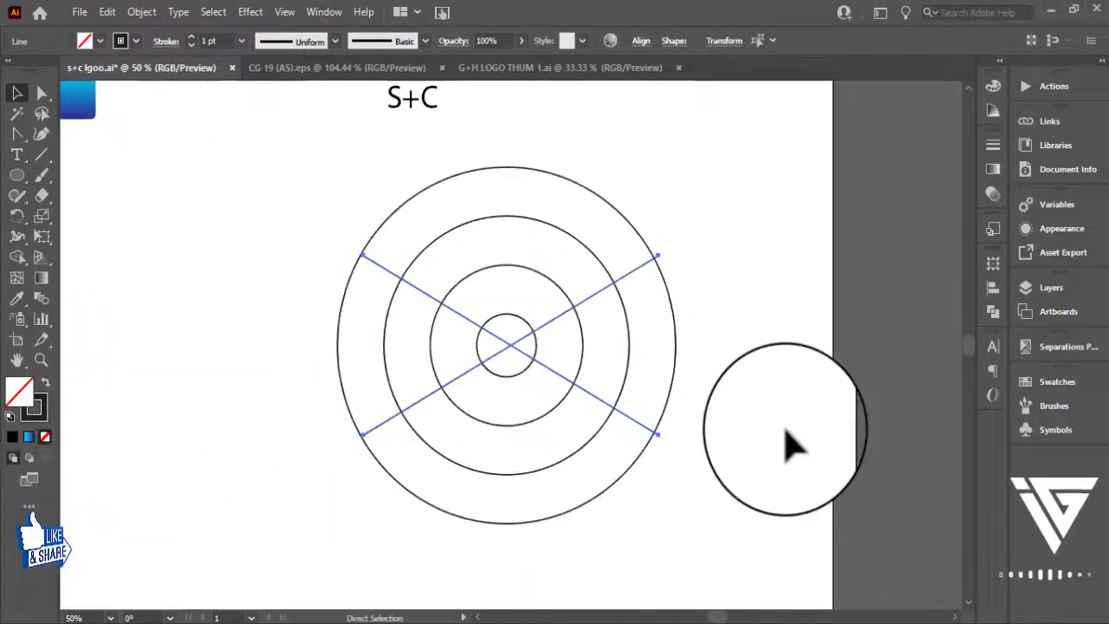
pyautogui.press('v')
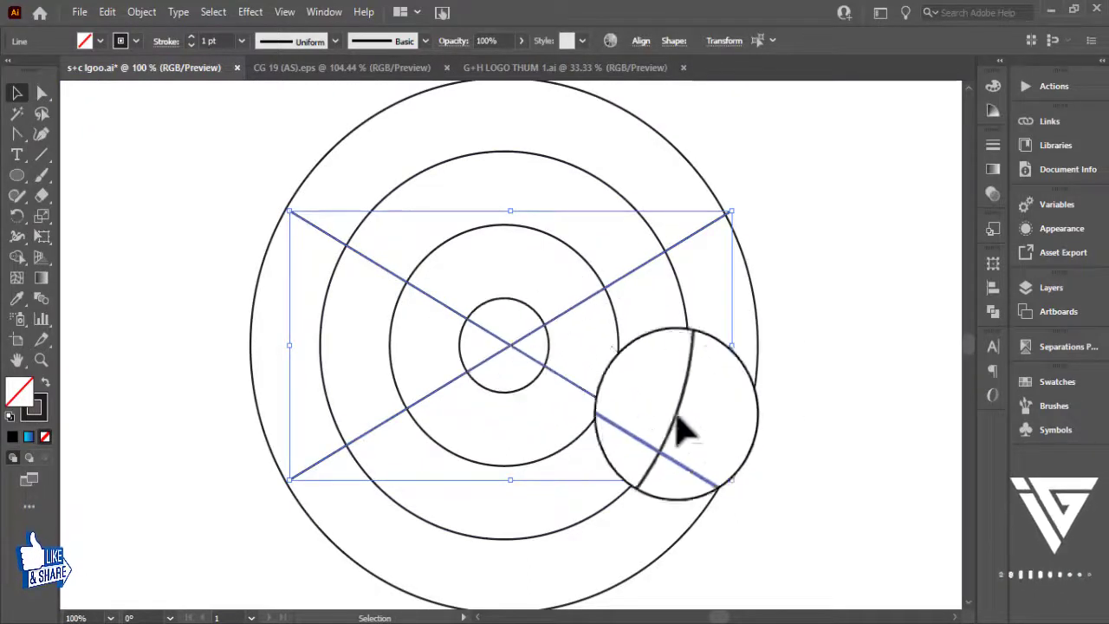
pyautogui.press('a')
pyautogui.press('v')
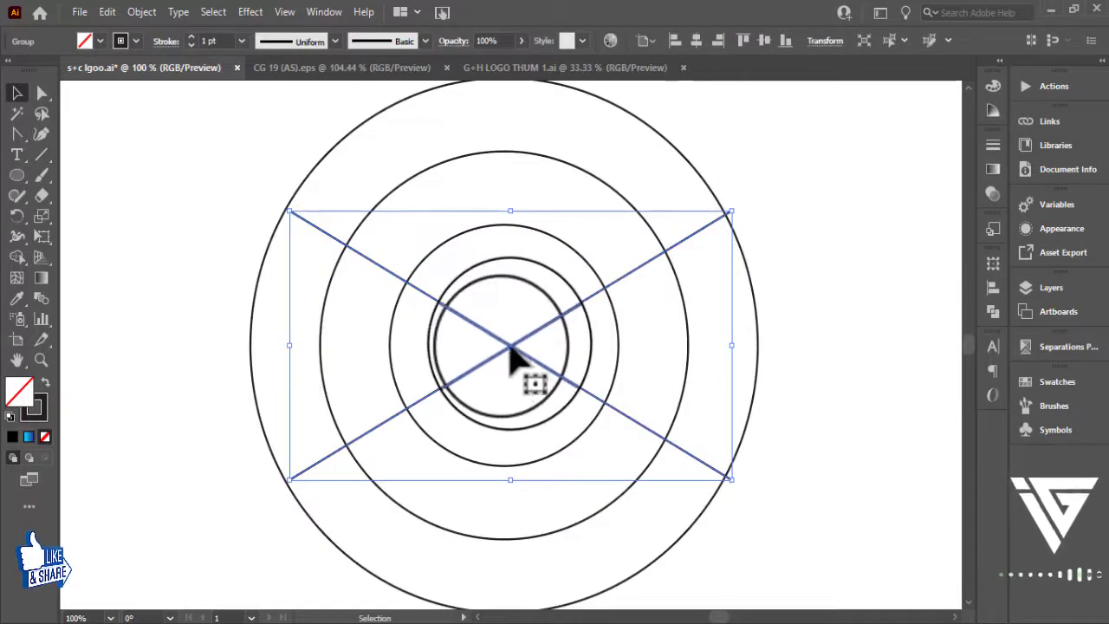
pyautogui.moveTo(512, 345); pyautogui.dragTo(513, 346)
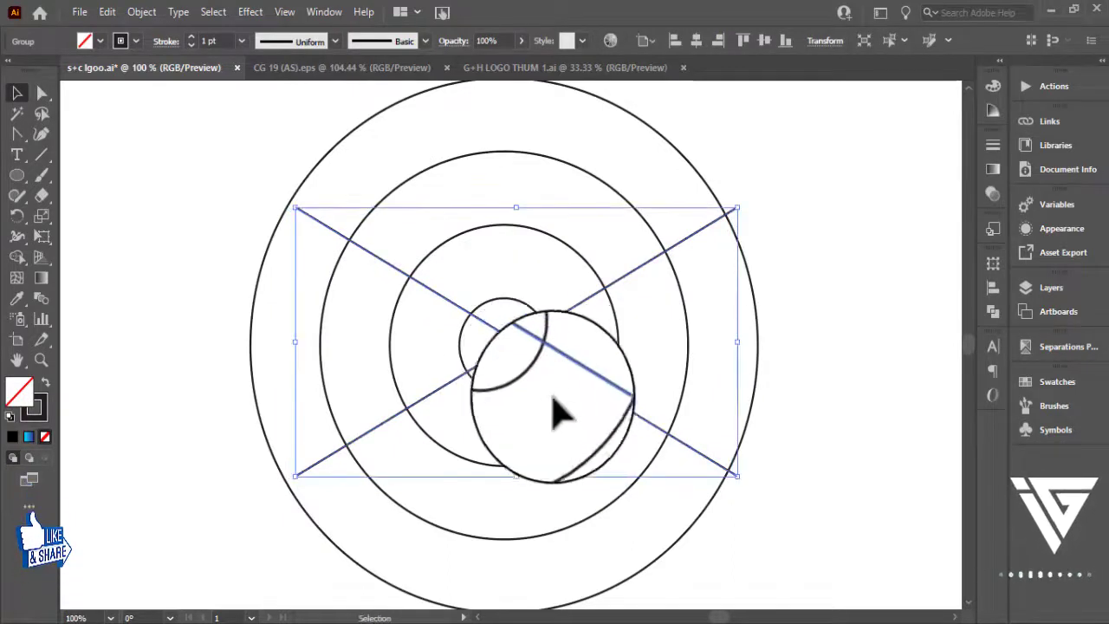
pyautogui.press('a')
pyautogui.press('v')
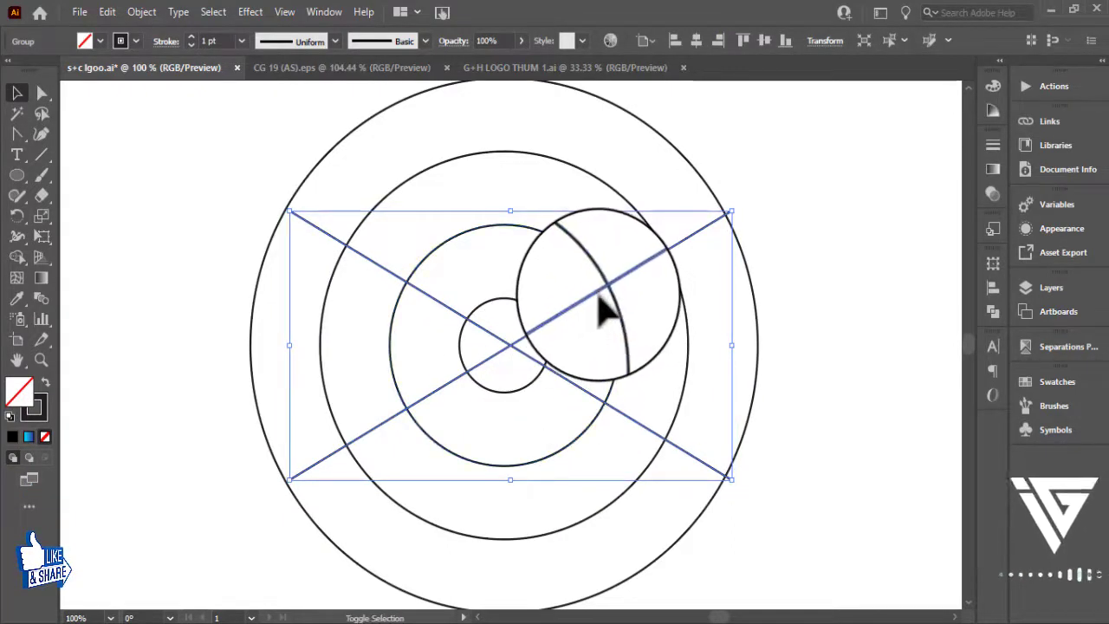
pyautogui.keyDown('shift'); pyautogui.click(597, 293); pyautogui.keyUp('shift')
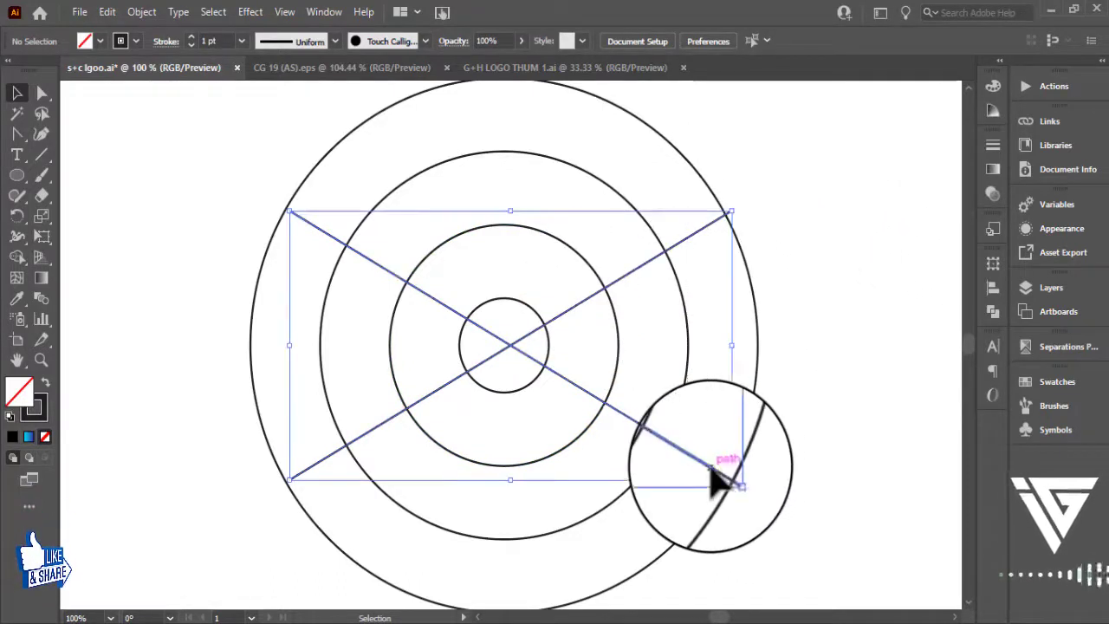
pyautogui.moveTo(712, 476); pyautogui.dragTo(728, 479)
pyautogui.click(882, 433)
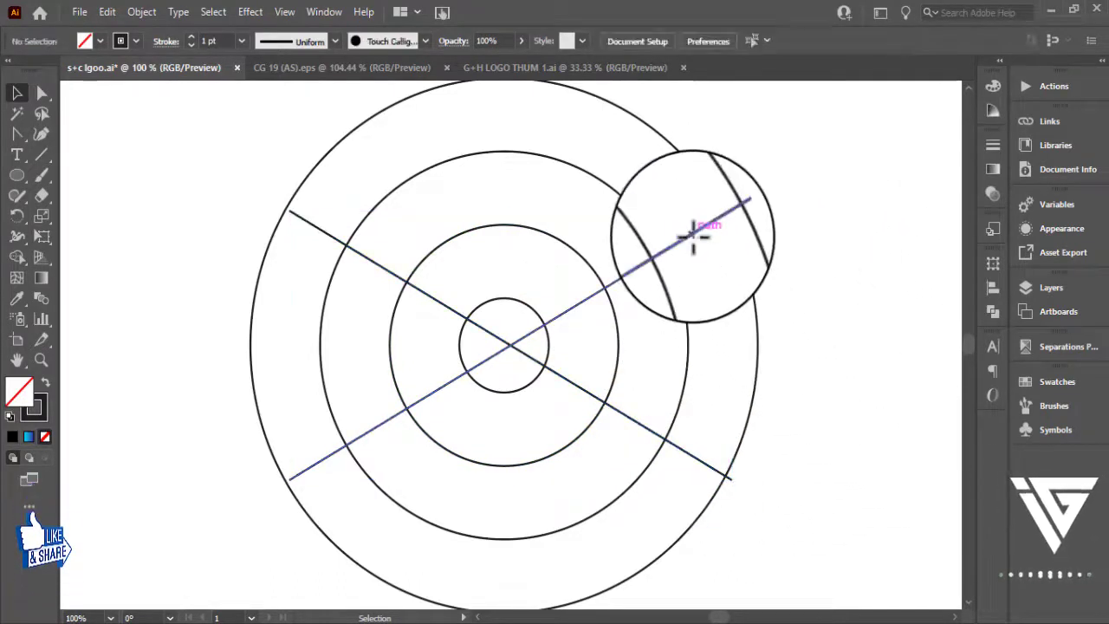
# Step: Align the crossed lines and the concentric circles to each other on their vertical centers
pyautogui.click(693, 236)
pyautogui.press('a')
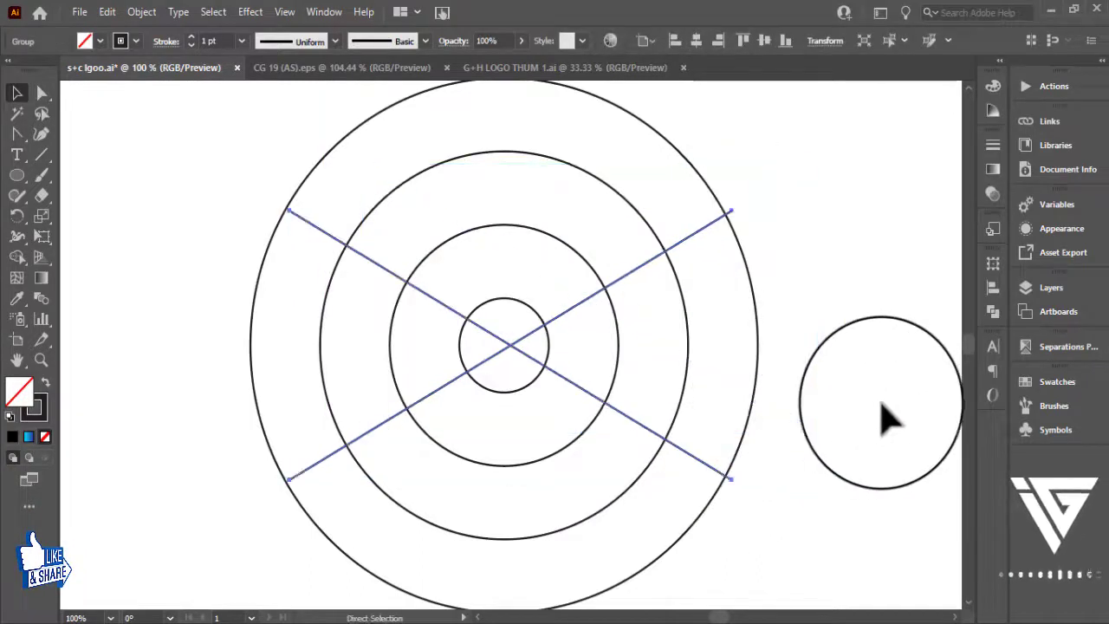
pyautogui.moveTo(841, 237); pyautogui.dragTo(438, 336)
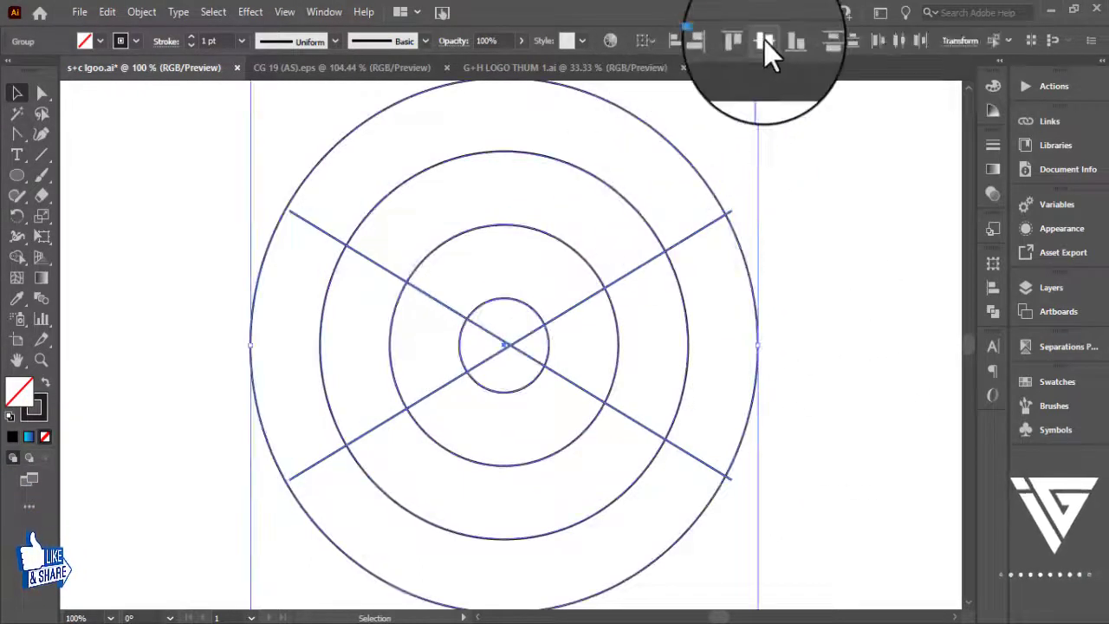
pyautogui.click(827, 325)
# Step: Nudge the crossed lines horizontally so their crossing point sits slightly right of the circles' center, and deselect them
pyautogui.click(528, 344)
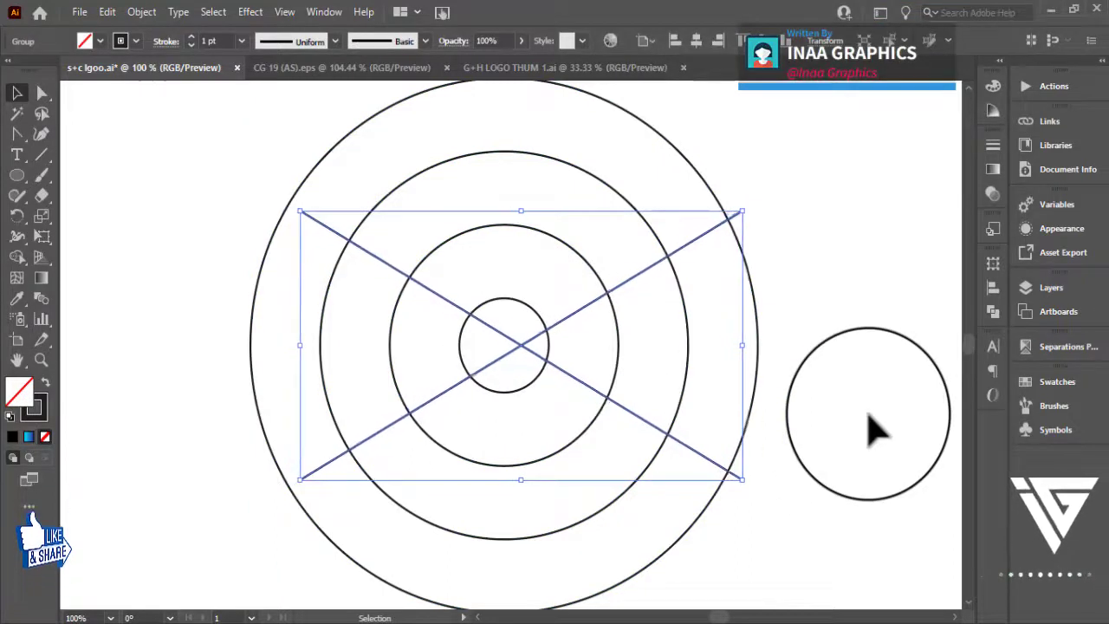
pyautogui.press('Left')
pyautogui.press('Left')
pyautogui.press('Left')
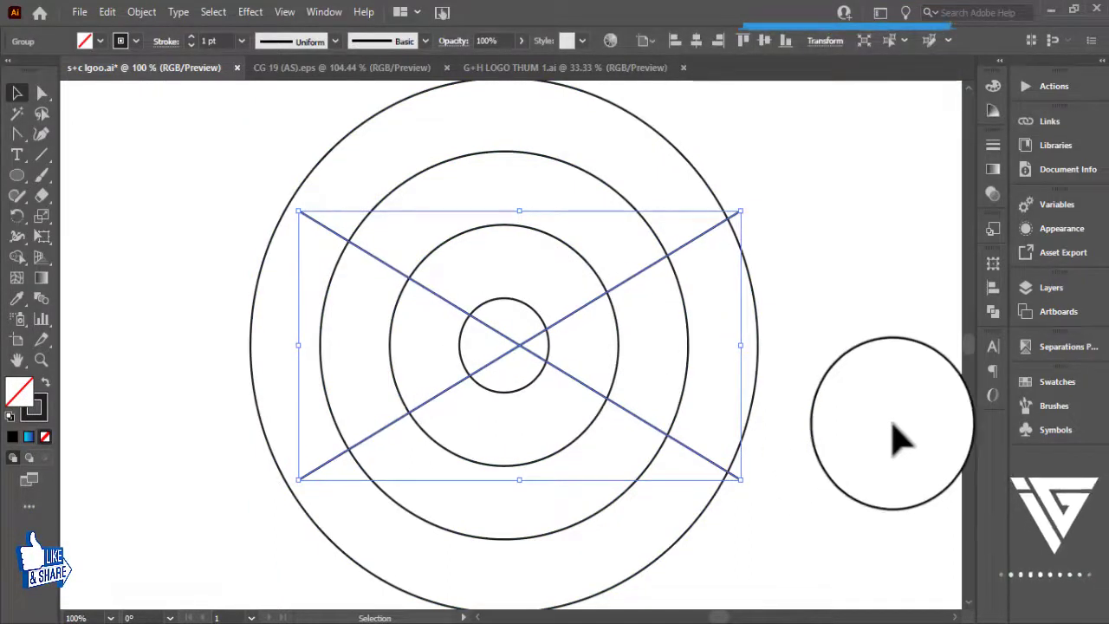
pyautogui.click(900, 440)
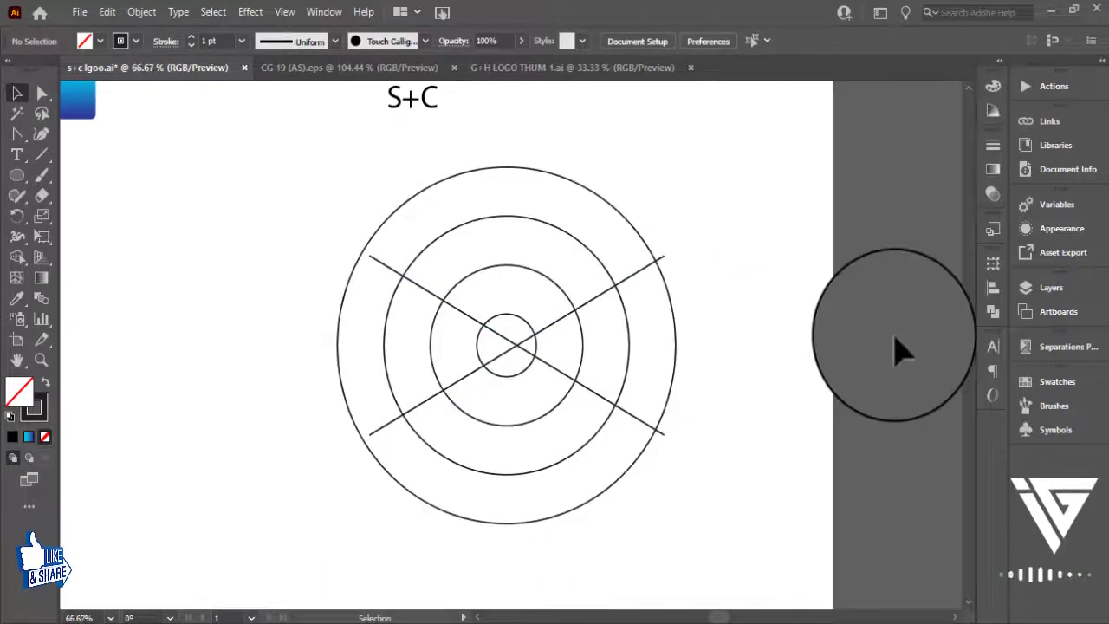
# Step: Draw a horizontal line across the circles and duplicate it into two closely spaced pairs, one above and one below the center
pyautogui.hotkey('ctrl', '+')
pyautogui.hotkey('ctrl', '+')
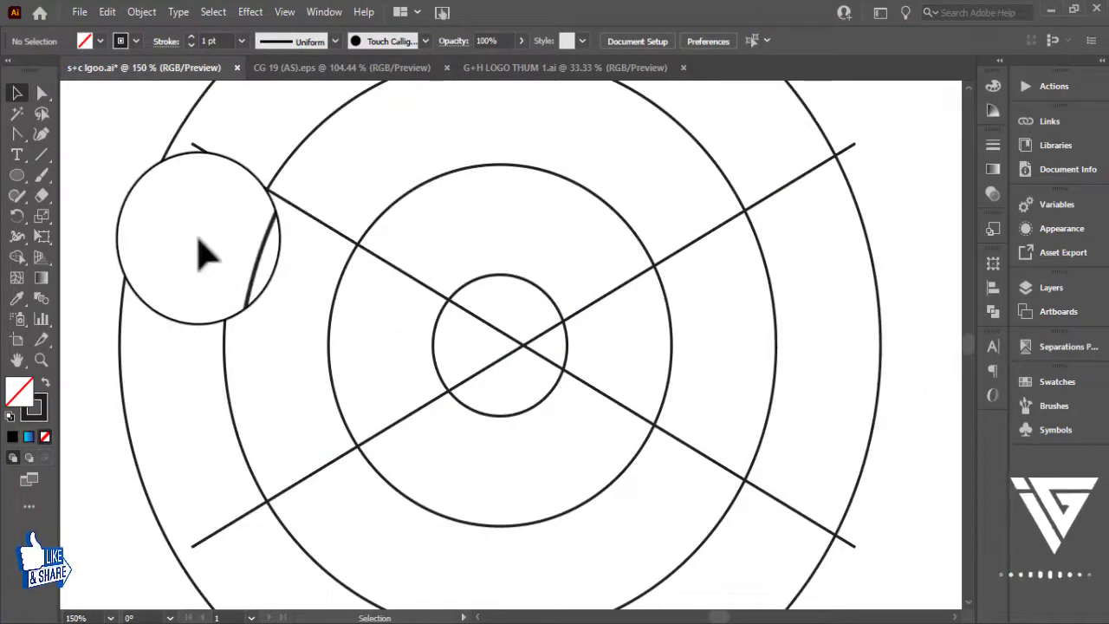
pyautogui.click(41, 156)
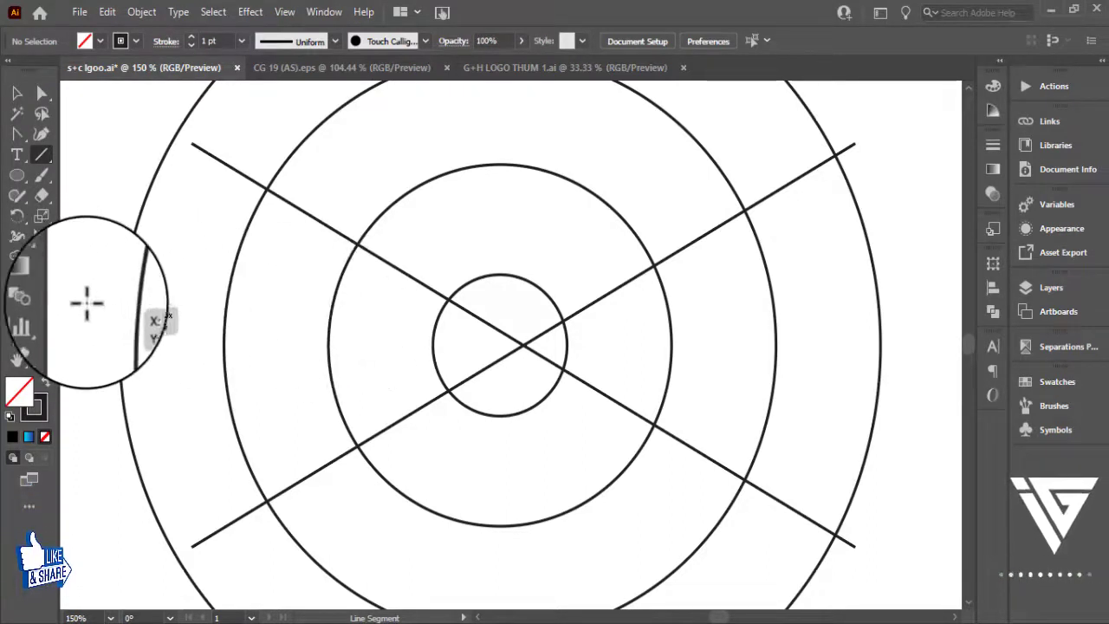
pyautogui.moveTo(87, 302); pyautogui.dragTo(934, 303)
pyautogui.click(18, 96)
pyautogui.moveTo(505, 359); pyautogui.dragTo(508, 394)
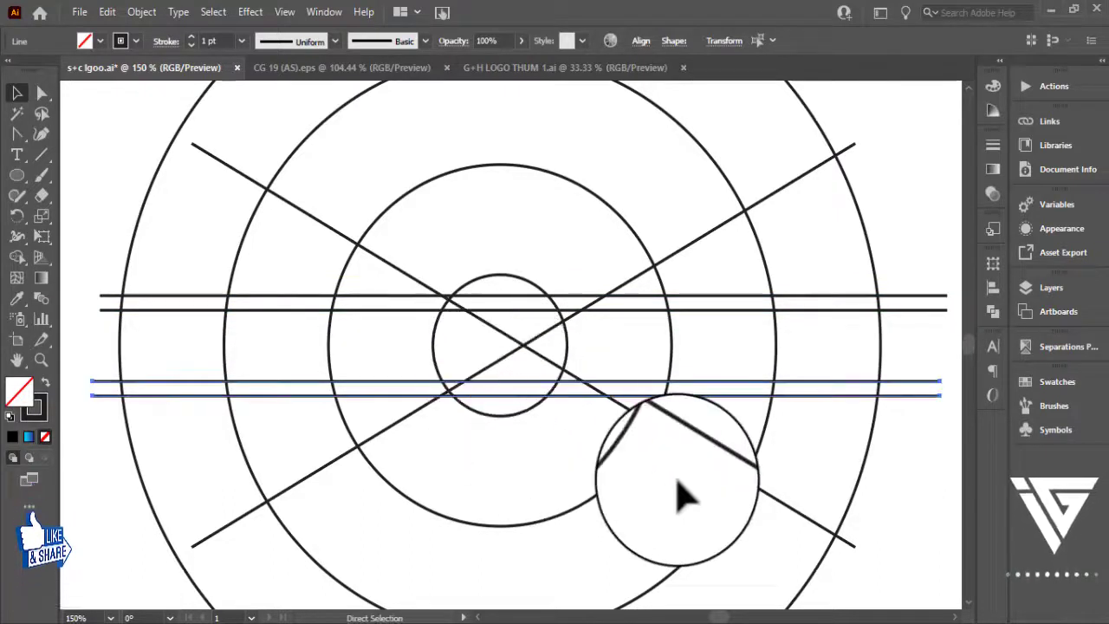
pyautogui.moveTo(804, 268); pyautogui.dragTo(825, 417)
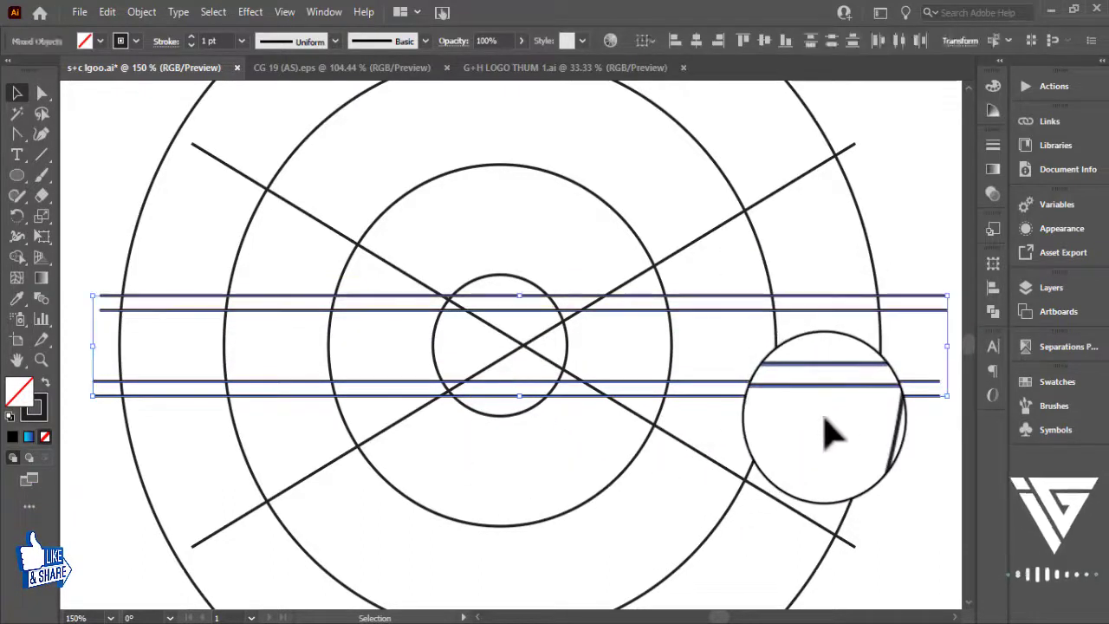
pyautogui.keyDown('shift'); pyautogui.click(566, 359); pyautogui.keyUp('shift')
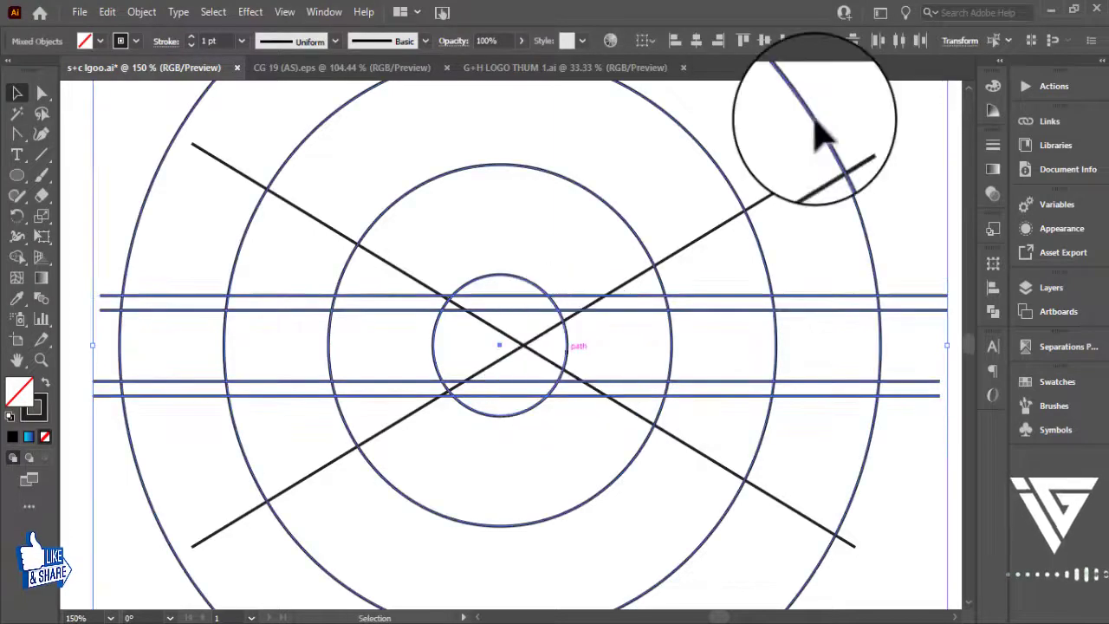
pyautogui.click(764, 40)
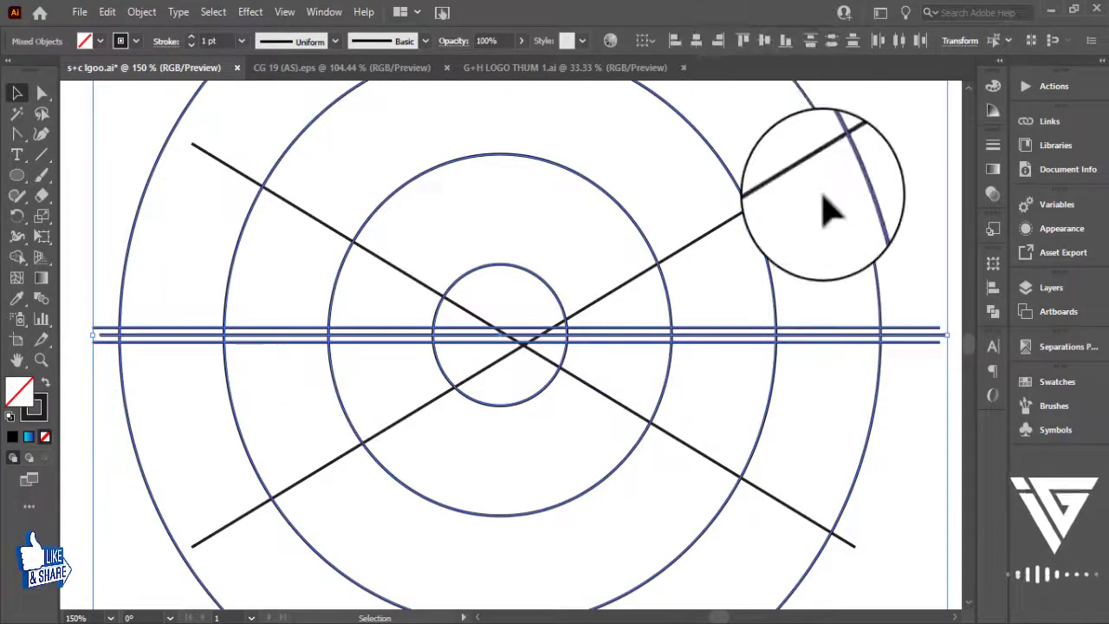
pyautogui.hotkey('ctrl', 'z')
# Step: Group the four horizontal lines and align the group with the concentric circles on their vertical centers
pyautogui.click(819, 284)
pyautogui.click(769, 282)
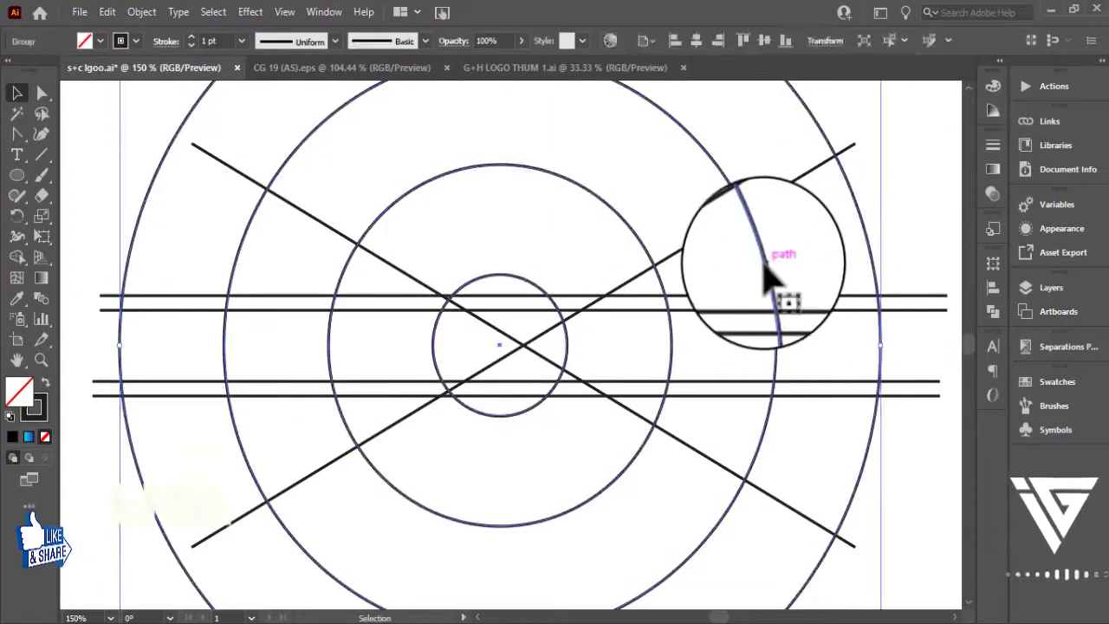
pyautogui.moveTo(804, 262); pyautogui.dragTo(826, 414)
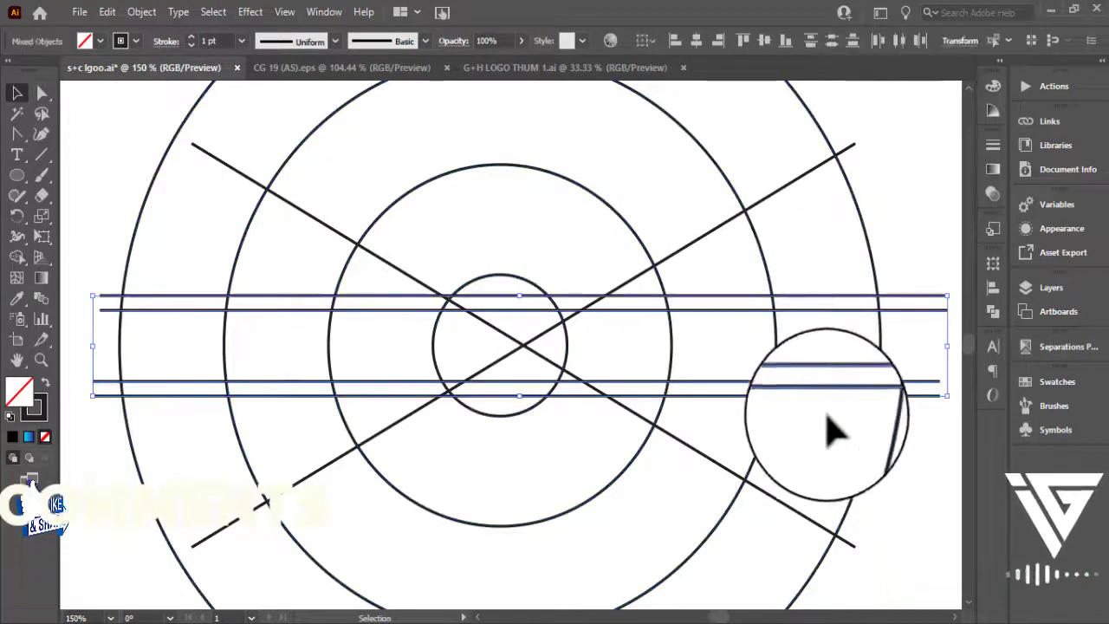
pyautogui.keyDown('shift'); pyautogui.click(867, 244); pyautogui.keyUp('shift')
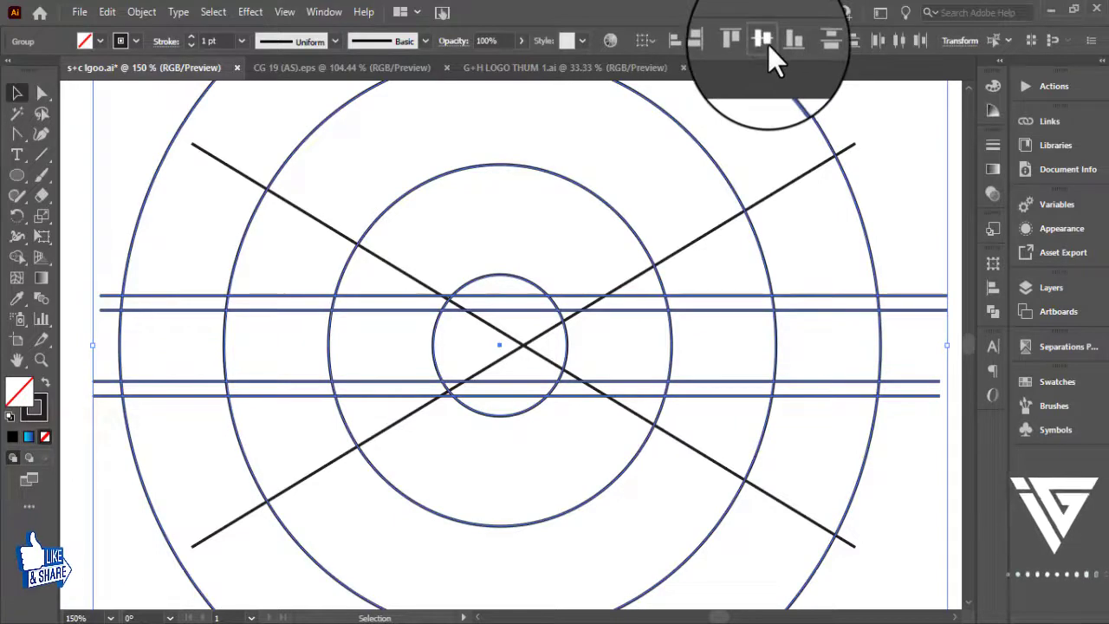
pyautogui.click(904, 244)
# Step: Place a duplicate of all the circles and guide lines on the pasteboard to the left of the artboard
pyautogui.hotkey('ctrl', '-')
pyautogui.hotkey('ctrl', '-')
pyautogui.hotkey('ctrl', '-')
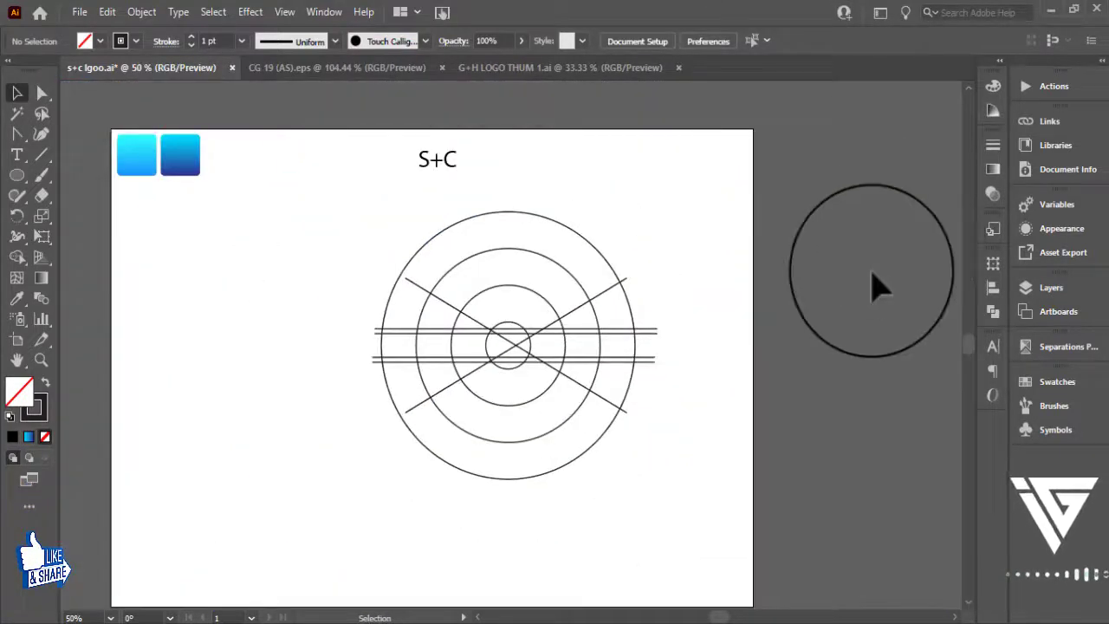
pyautogui.moveTo(737, 430); pyautogui.dragTo(912, 409)
pyautogui.moveTo(738, 459); pyautogui.dragTo(729, 503)
pyautogui.moveTo(508, 272); pyautogui.dragTo(757, 458)
pyautogui.moveTo(586, 440); pyautogui.dragTo(742, 435)
pyautogui.moveTo(811, 369); pyautogui.dragTo(308, 340)
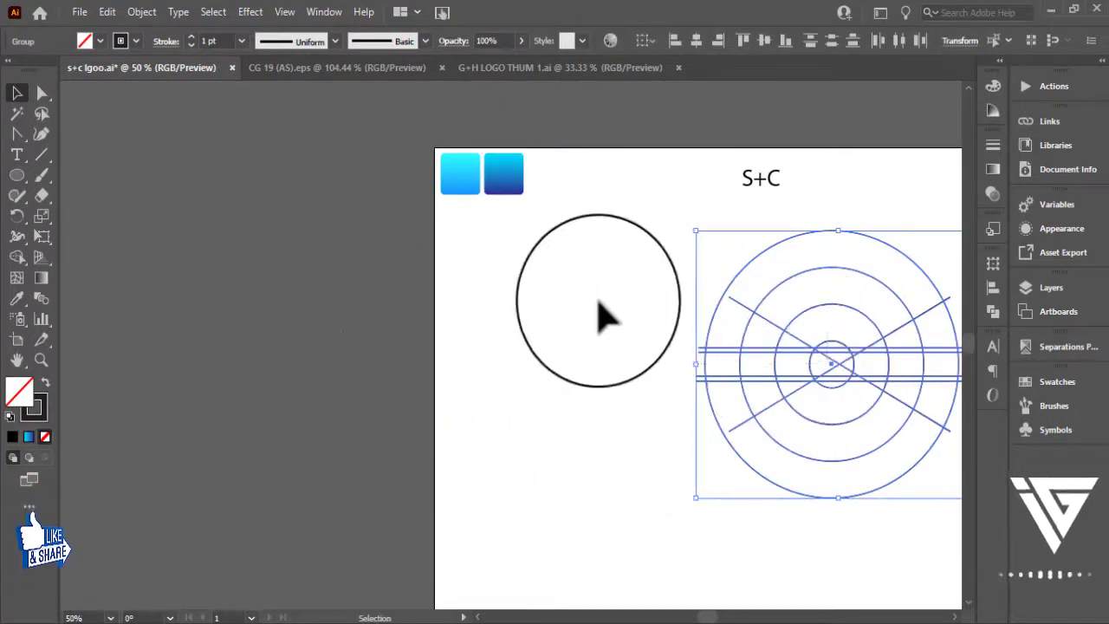
pyautogui.moveTo(604, 317); pyautogui.dragTo(171, 302)
pyautogui.moveTo(191, 339); pyautogui.dragTo(364, 317)
pyautogui.click(641, 406)
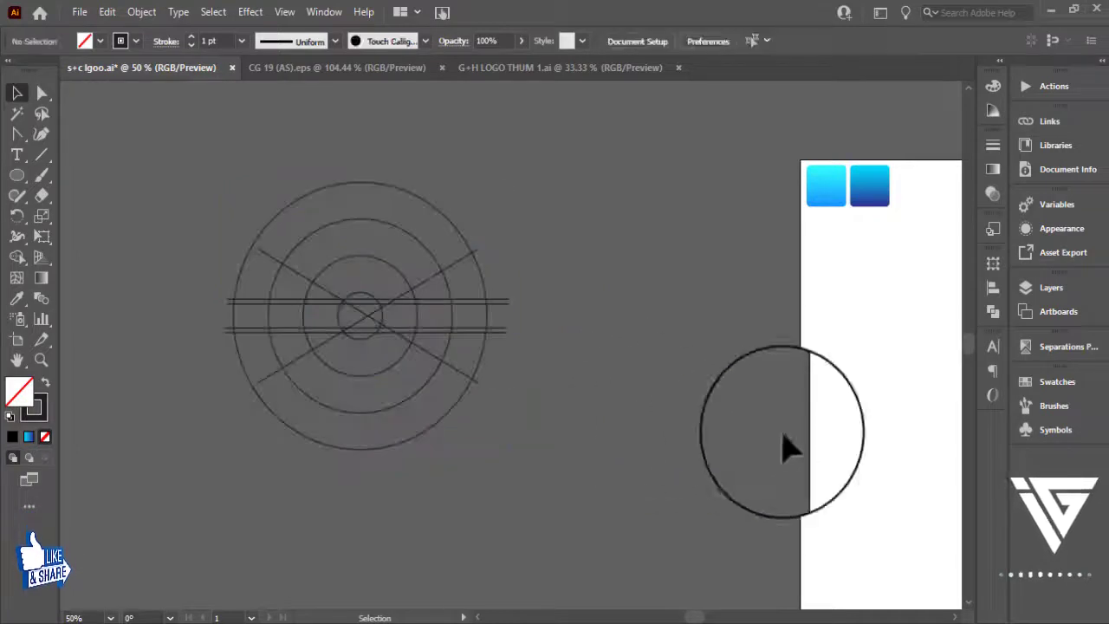
pyautogui.moveTo(953, 459); pyautogui.dragTo(508, 446)
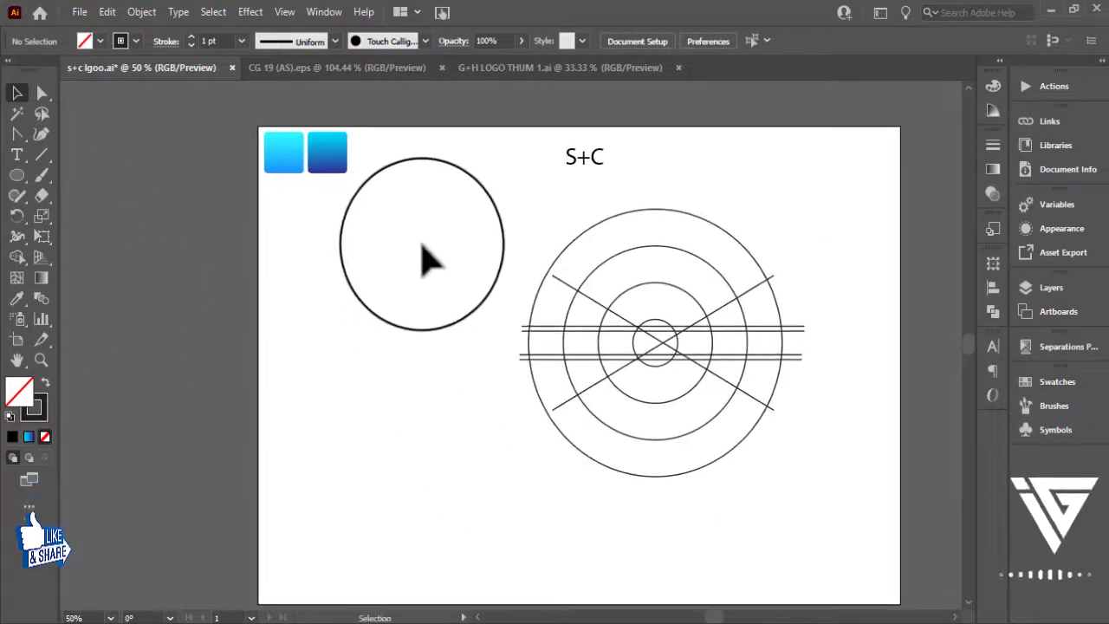
# Step: Move the circles and guide lines on the artboard toward its center and scale them up proportionally
pyautogui.moveTo(421, 244); pyautogui.dragTo(827, 454)
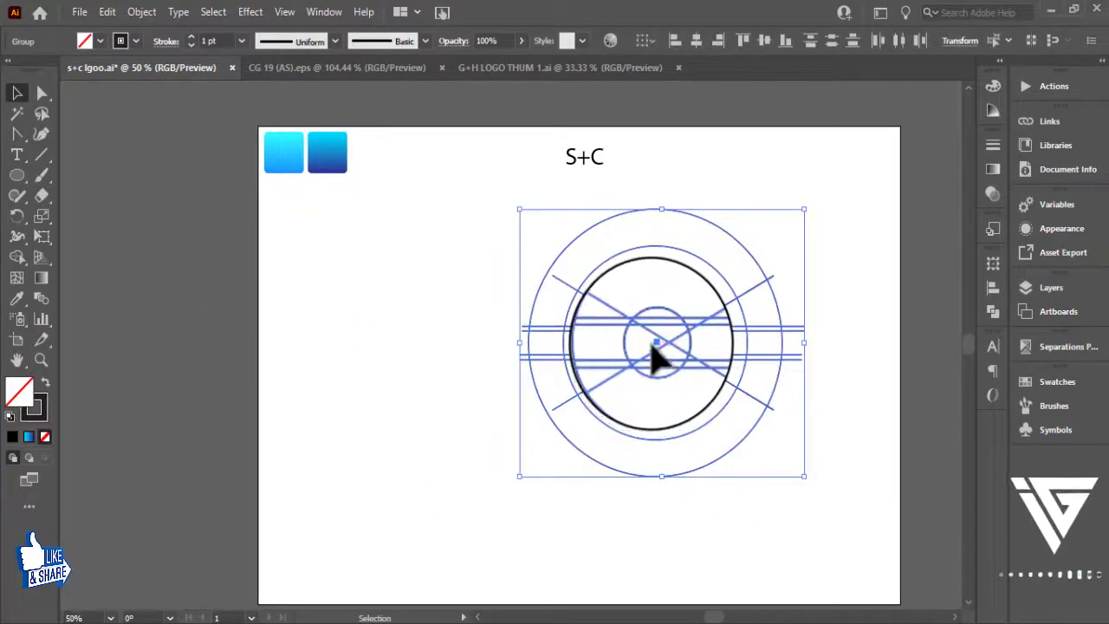
pyautogui.moveTo(630, 388); pyautogui.dragTo(616, 355)
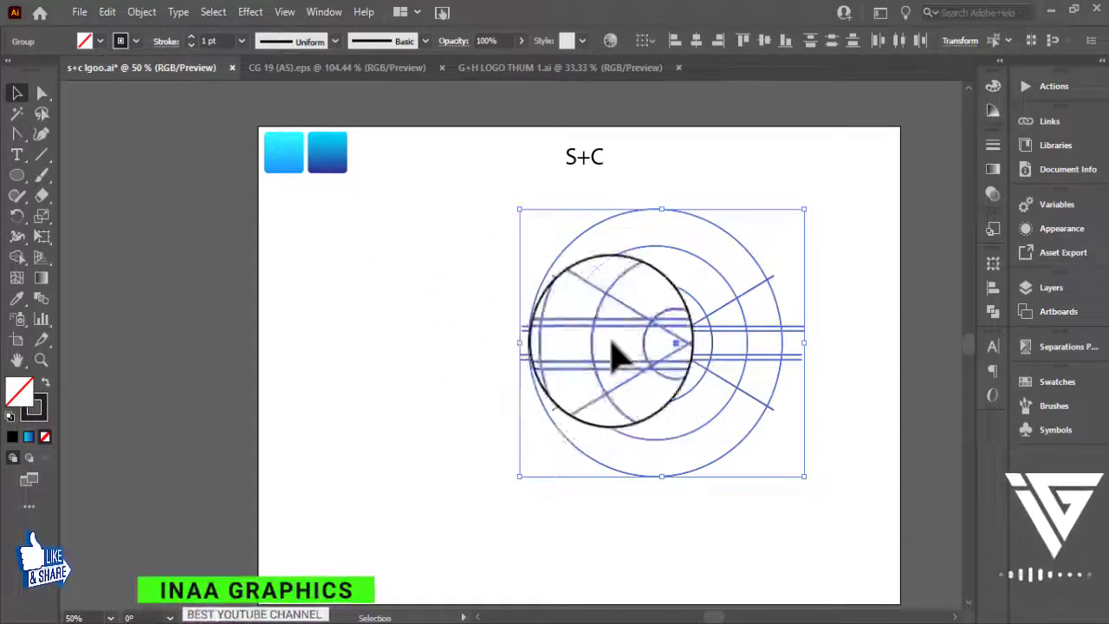
pyautogui.click(841, 304)
pyautogui.click(664, 344)
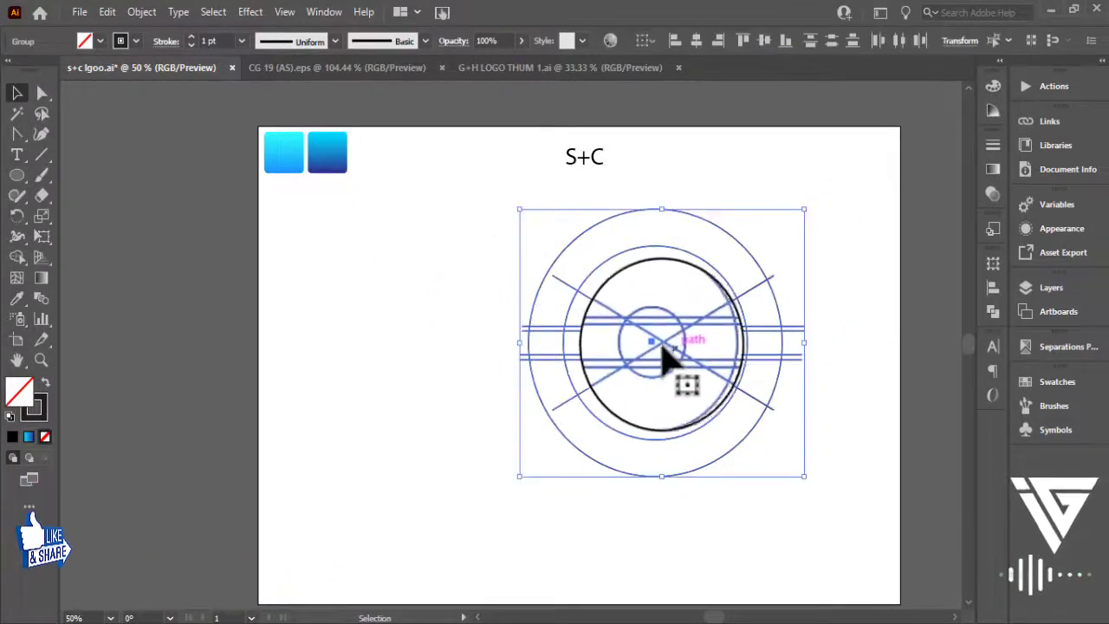
pyautogui.moveTo(664, 345); pyautogui.dragTo(592, 374)
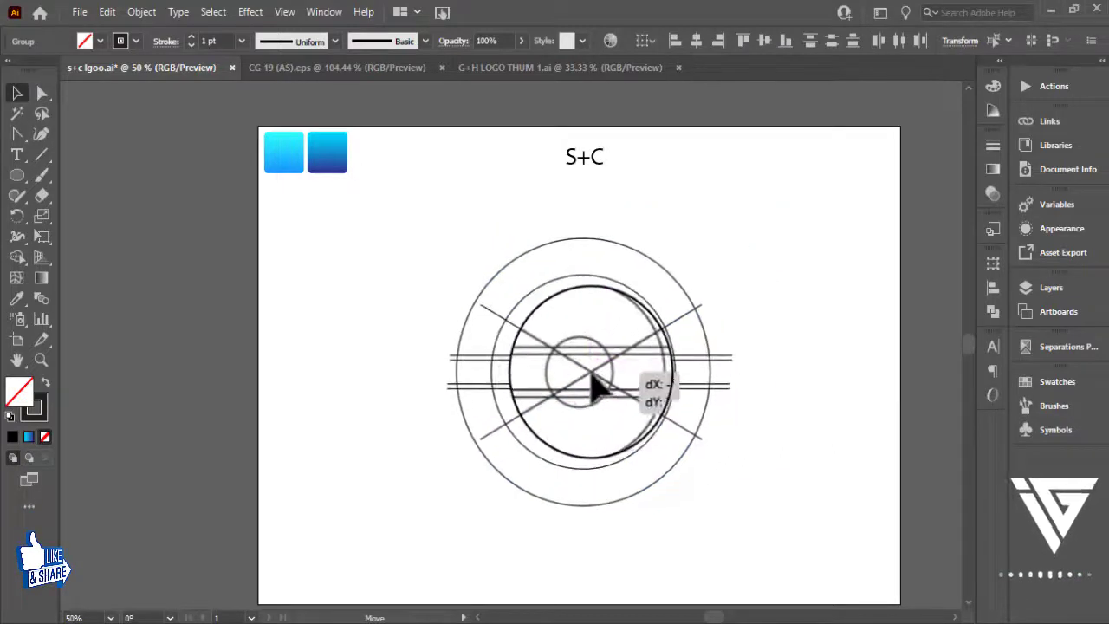
pyautogui.moveTo(733, 246); pyautogui.dragTo(768, 213)
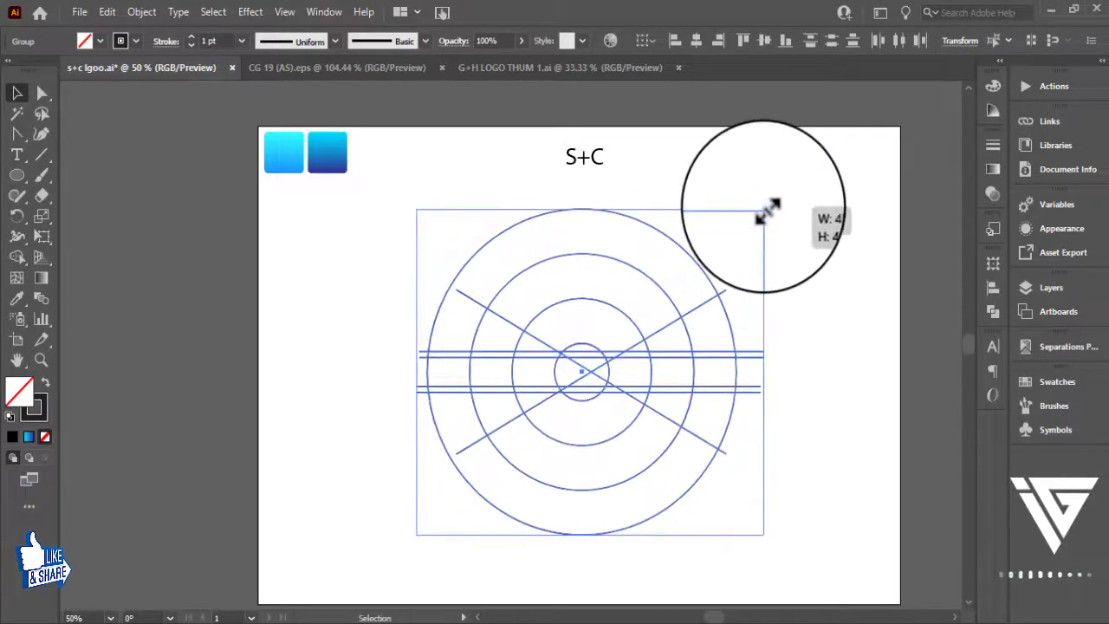
# Step: Select all circles and guide lines, set a black fill and merge the outer ring and middle band into an S shape with Shape Builder
pyautogui.click(815, 321)
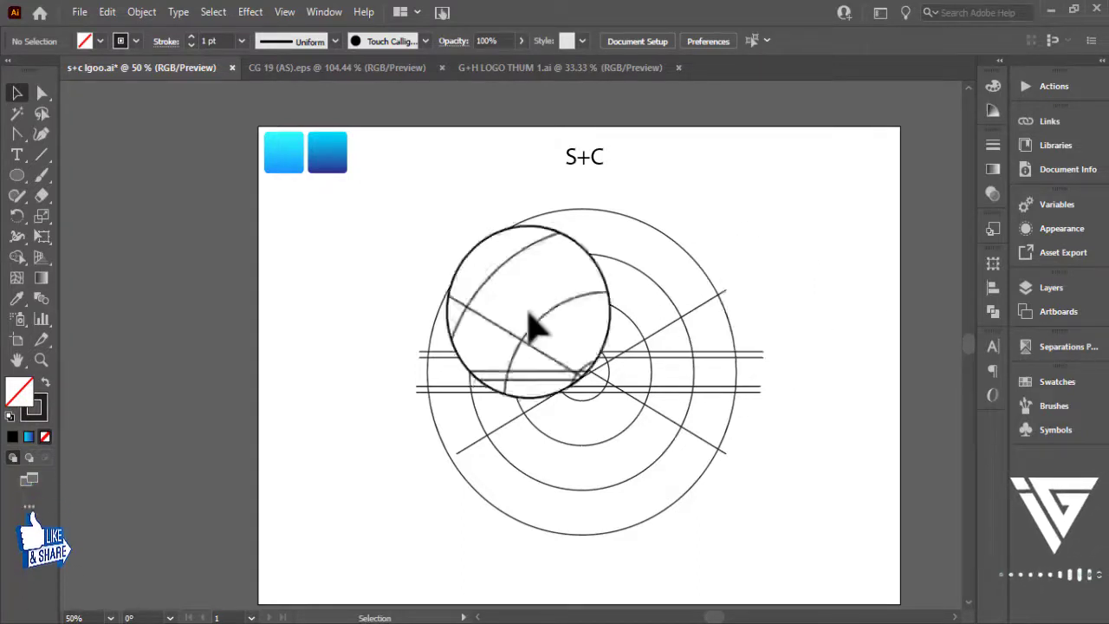
pyautogui.moveTo(289, 260); pyautogui.dragTo(843, 522)
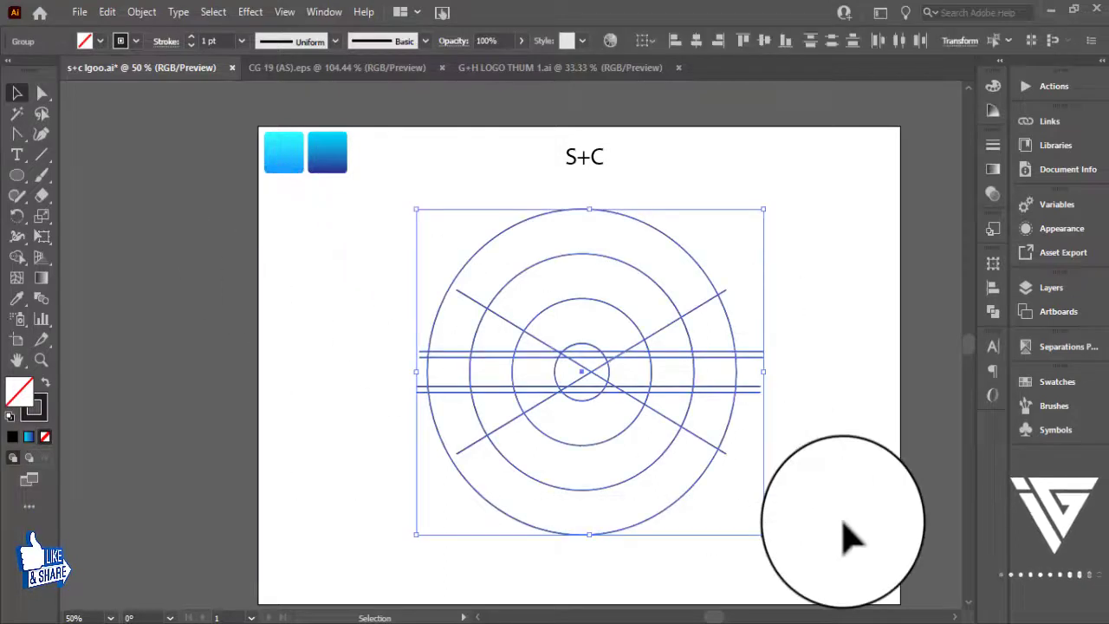
pyautogui.click(15, 257)
pyautogui.click(100, 42)
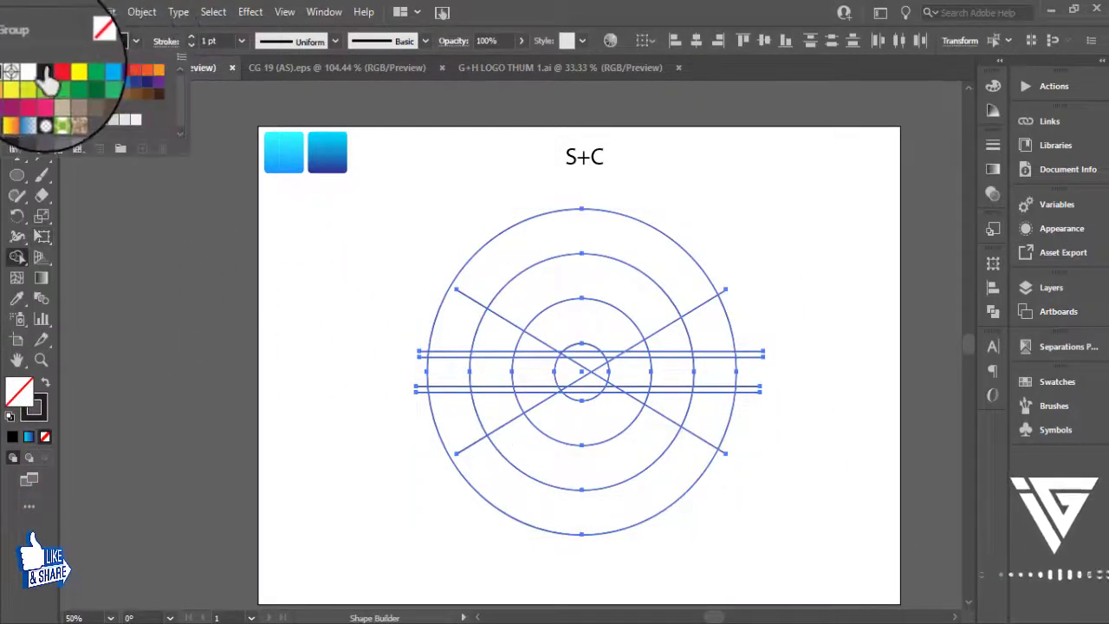
pyautogui.click(45, 69)
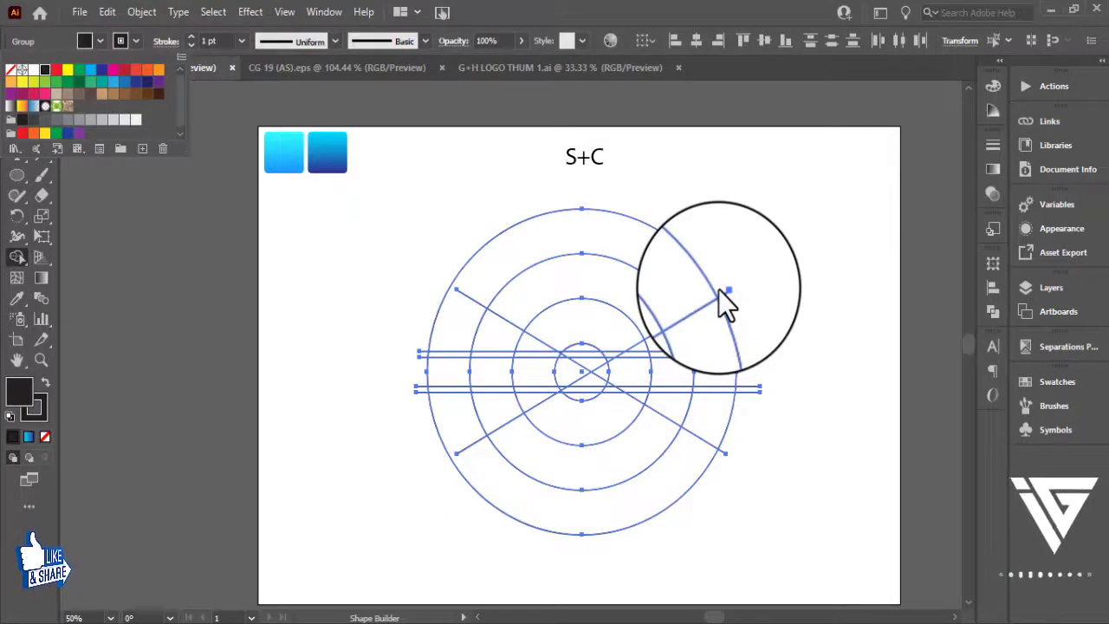
pyautogui.click(701, 333)
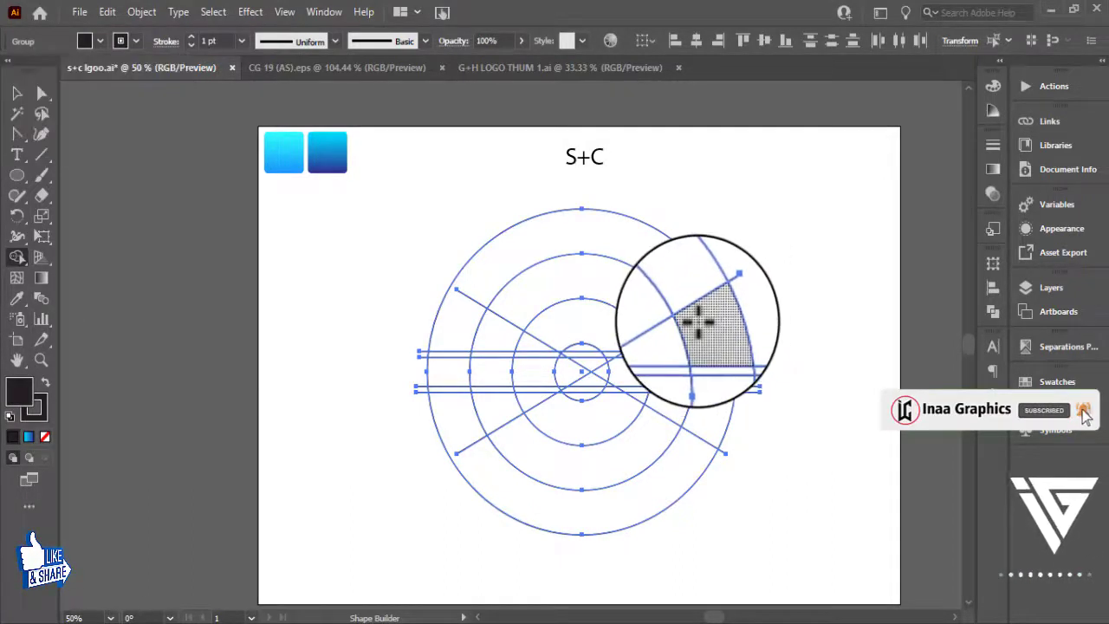
pyautogui.moveTo(708, 317)
pyautogui.mouseDown()
pyautogui.moveTo(593, 252)
pyautogui.moveTo(447, 318)
pyautogui.moveTo(463, 318)
pyautogui.moveTo(476, 293)
pyautogui.moveTo(456, 323)
pyautogui.moveTo(460, 369)
pyautogui.moveTo(552, 384)
pyautogui.moveTo(710, 370)
pyautogui.moveTo(694, 452)
pyautogui.mouseUp()
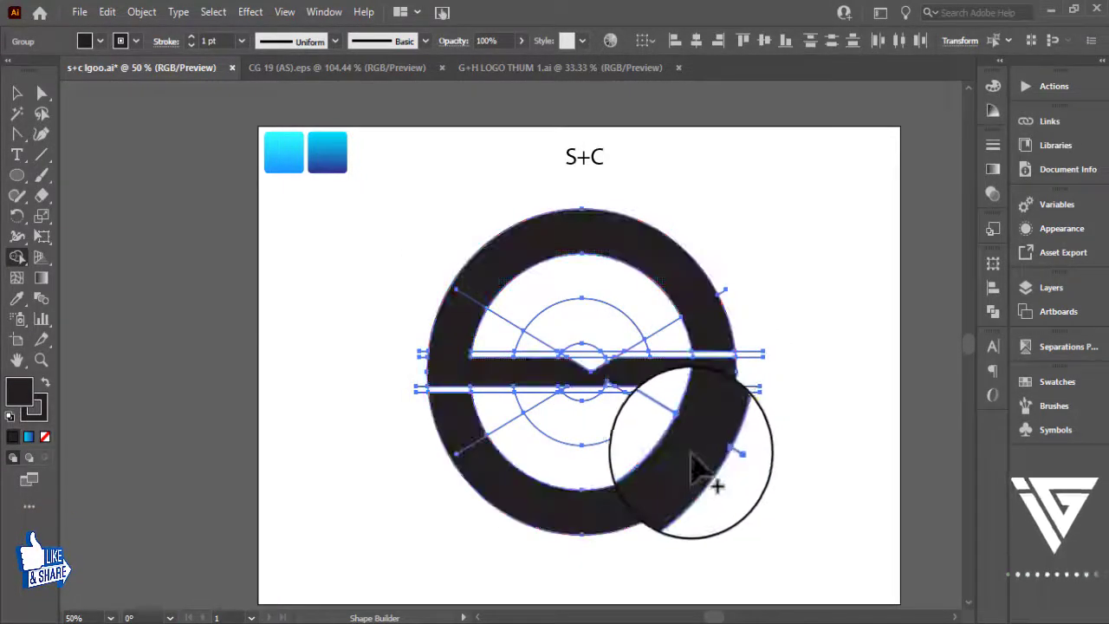
# Step: Merge the remaining small pieces around the center notch into the horizontal band of the S with Shape Builder
pyautogui.scroll(3, 751, 472)
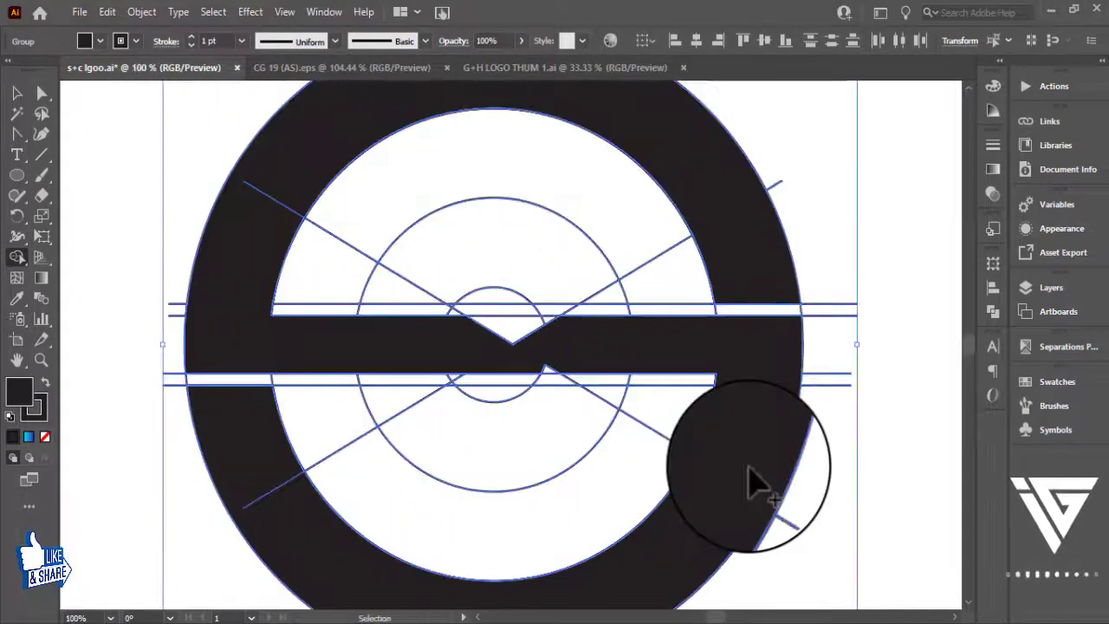
pyautogui.moveTo(730, 470); pyautogui.dragTo(769, 425)
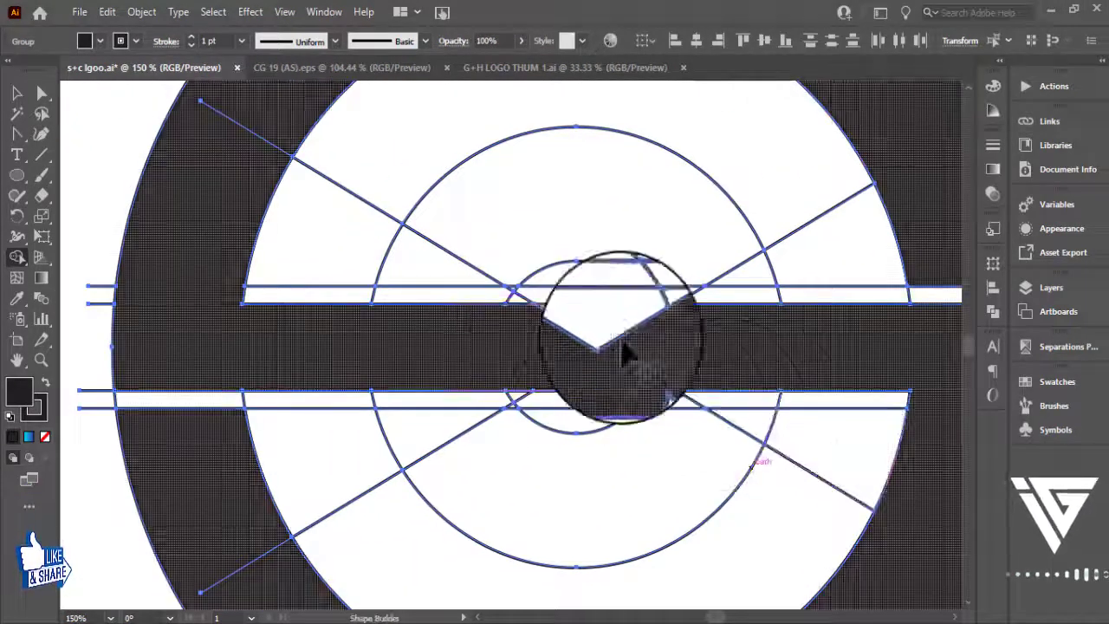
pyautogui.moveTo(621, 339); pyautogui.dragTo(613, 326)
pyautogui.moveTo(637, 380); pyautogui.dragTo(656, 388)
pyautogui.moveTo(637, 321); pyautogui.dragTo(706, 314)
pyautogui.moveTo(422, 347); pyautogui.dragTo(546, 352)
pyautogui.moveTo(341, 153)
pyautogui.mouseDown()
pyautogui.moveTo(292, 238)
pyautogui.moveTo(275, 237)
pyautogui.mouseUp()
pyautogui.moveTo(455, 382); pyautogui.dragTo(336, 236)
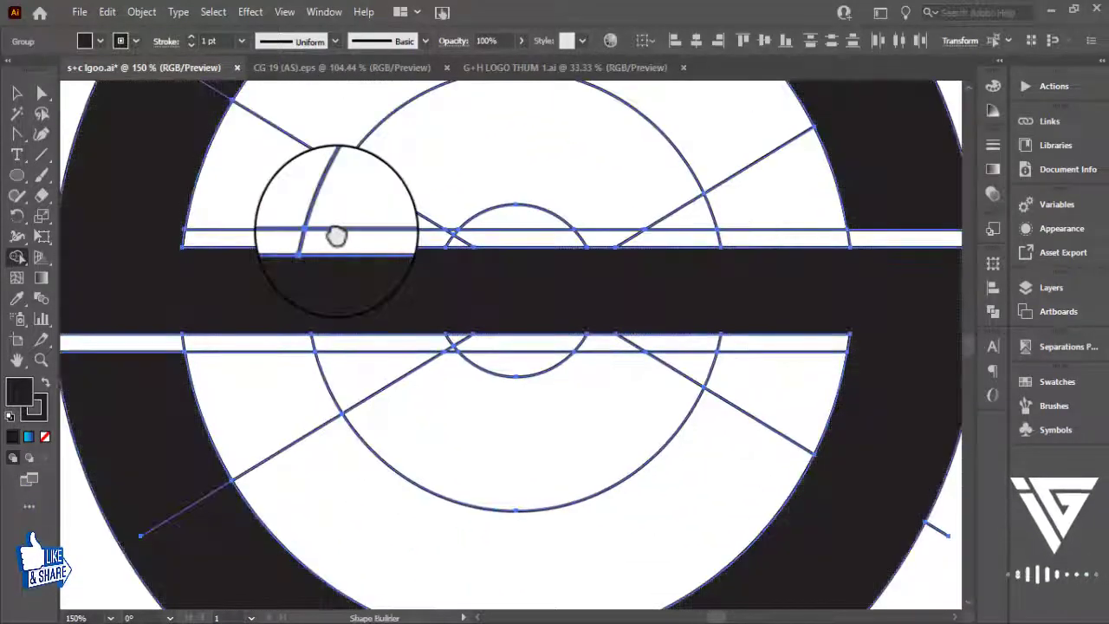
# Step: Merge the areas between the two innermost circles into two black half-ring arcs, one above and one below the middle band
pyautogui.hotkey('ctrl', '-')
pyautogui.hotkey('ctrl', '-')
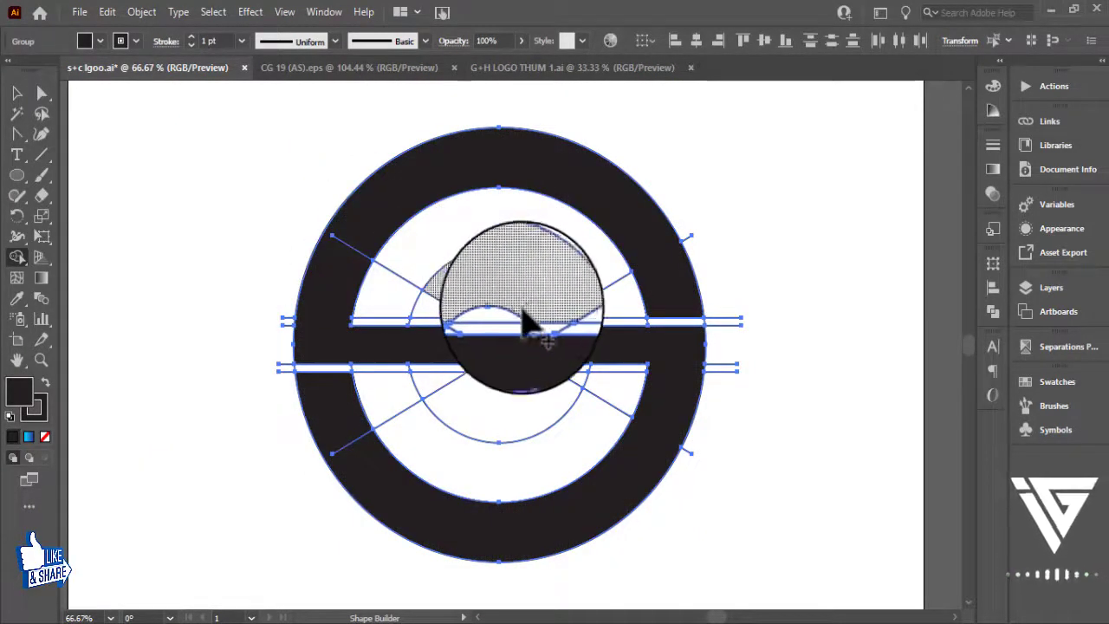
pyautogui.moveTo(525, 322)
pyautogui.mouseDown()
pyautogui.moveTo(548, 303)
pyautogui.moveTo(473, 289)
pyautogui.moveTo(442, 322)
pyautogui.mouseUp()
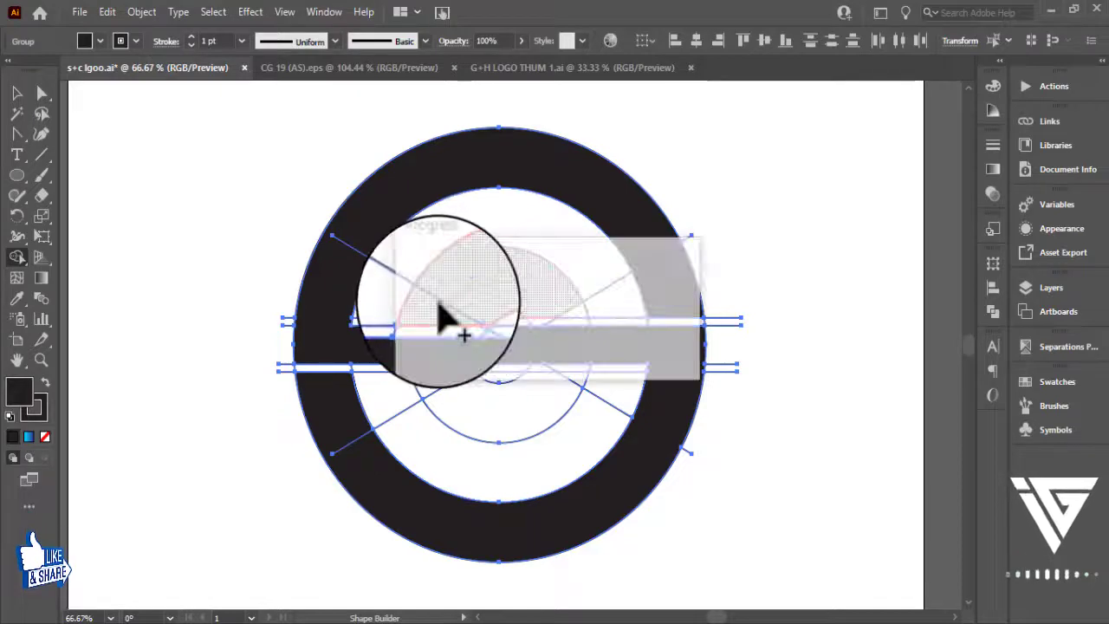
pyautogui.moveTo(445, 408)
pyautogui.mouseDown()
pyautogui.moveTo(483, 433)
pyautogui.moveTo(512, 424)
pyautogui.mouseUp()
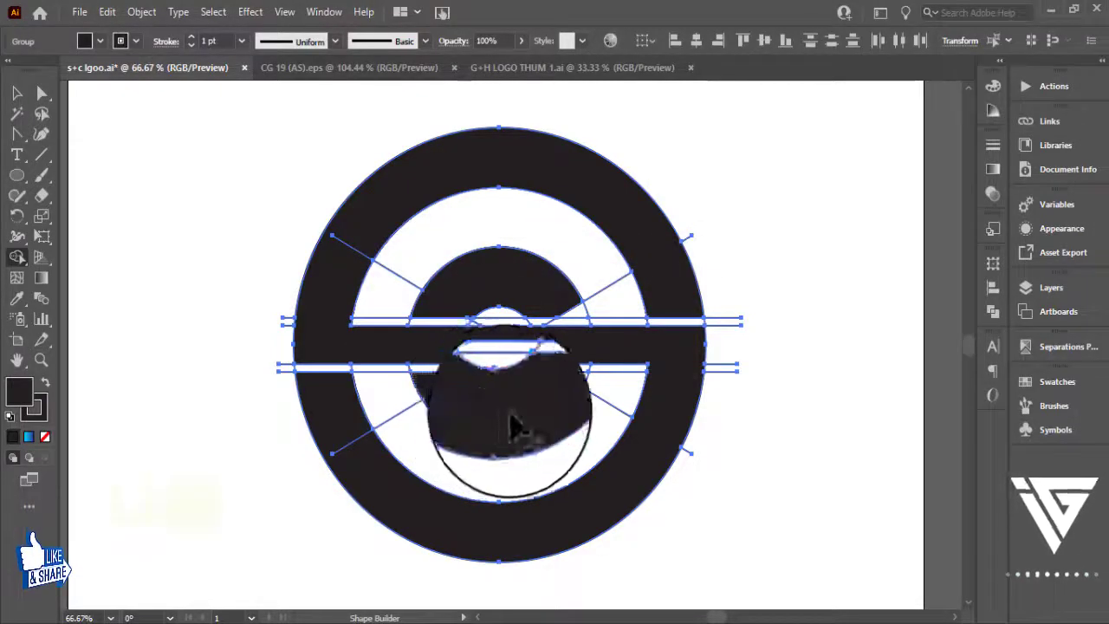
pyautogui.moveTo(579, 384); pyautogui.dragTo(542, 411)
pyautogui.press('v')
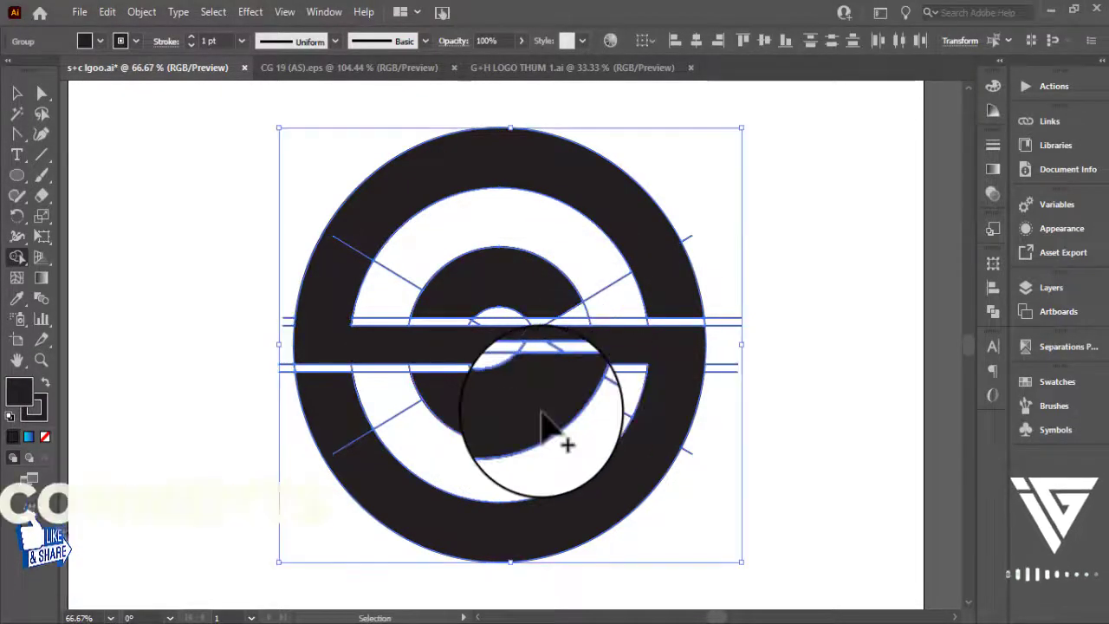
pyautogui.hotkey('ctrl', '=')
pyautogui.hotkey('ctrl', '=')
pyautogui.moveTo(639, 237)
pyautogui.mouseDown()
pyautogui.moveTo(665, 266)
pyautogui.moveTo(615, 297)
pyautogui.mouseUp()
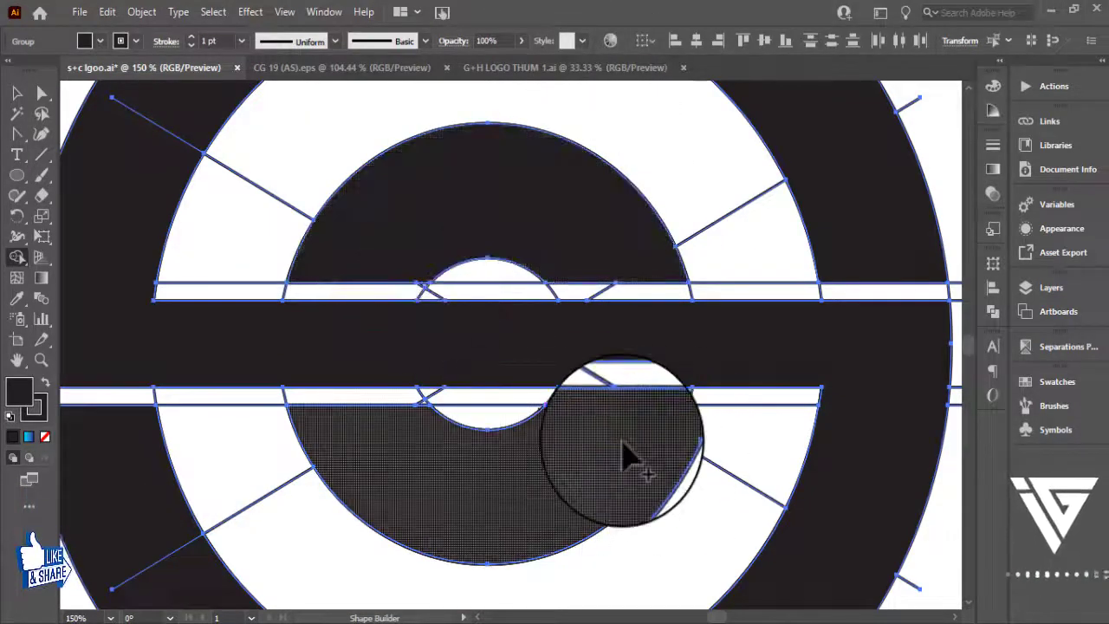
pyautogui.hotkey('ctrl', '-')
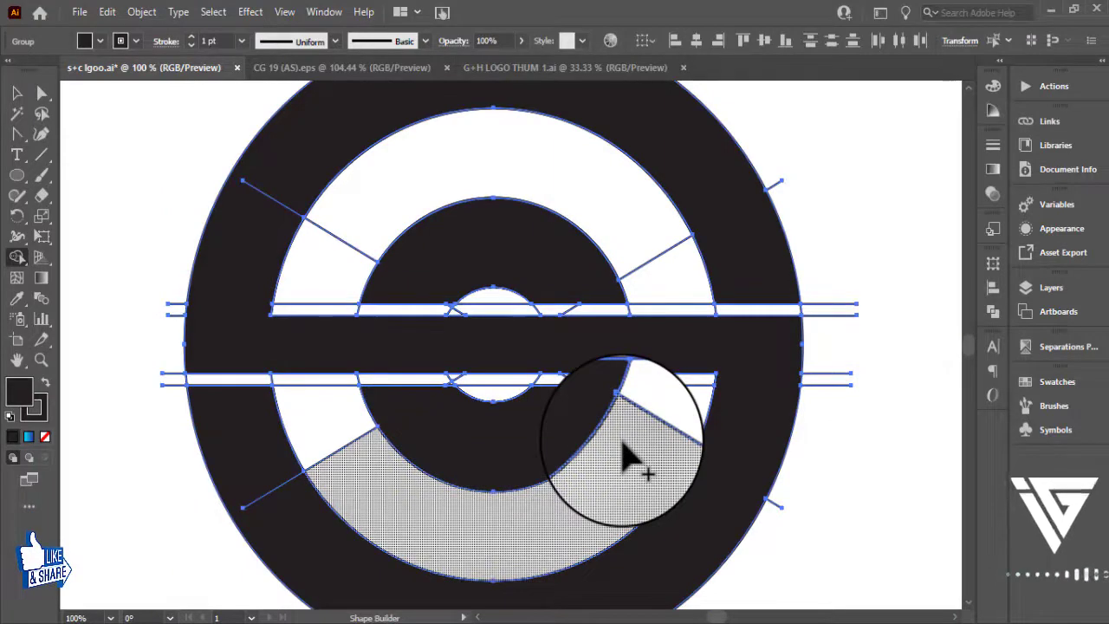
pyautogui.hotkey('ctrl', '-')
pyautogui.hotkey('ctrl', '-')
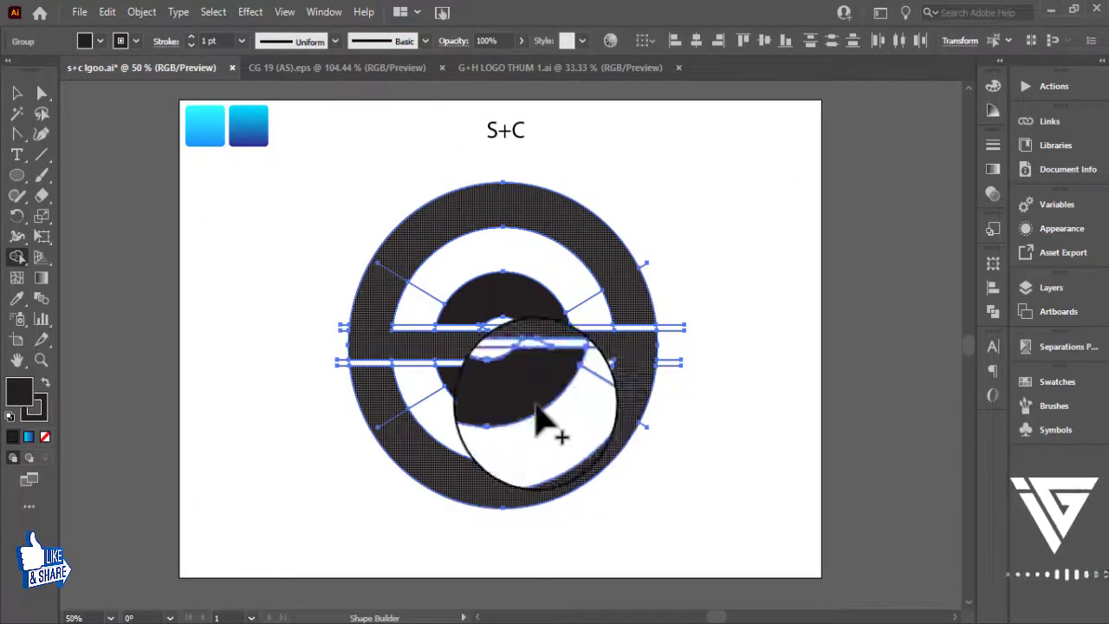
pyautogui.click(16, 93)
pyautogui.click(165, 239)
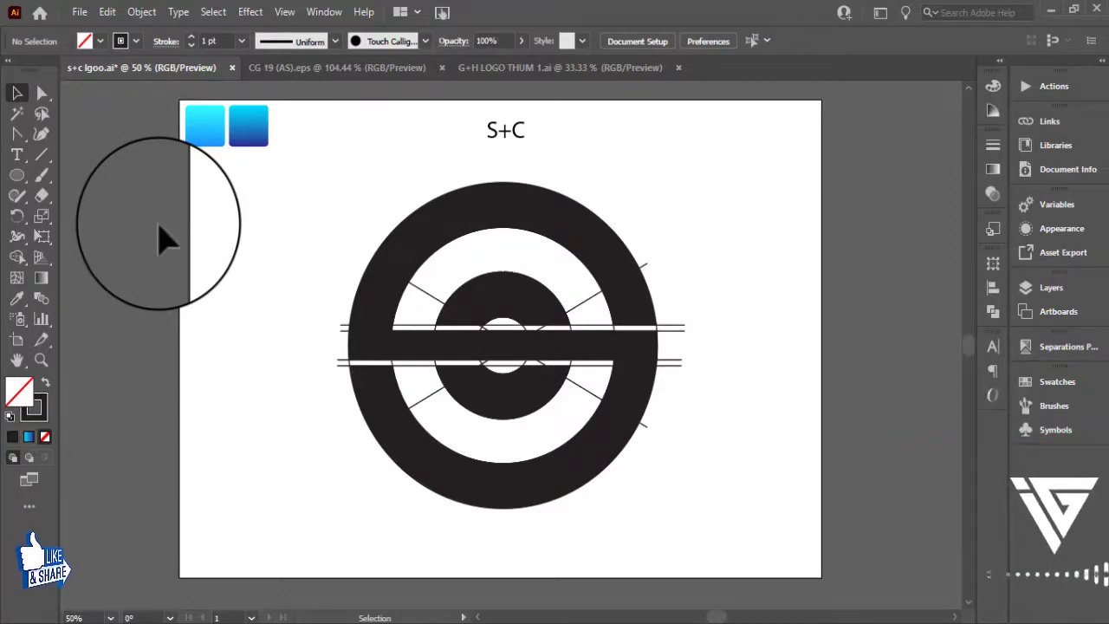
pyautogui.press('space')
pyautogui.moveTo(367, 372); pyautogui.dragTo(628, 286)
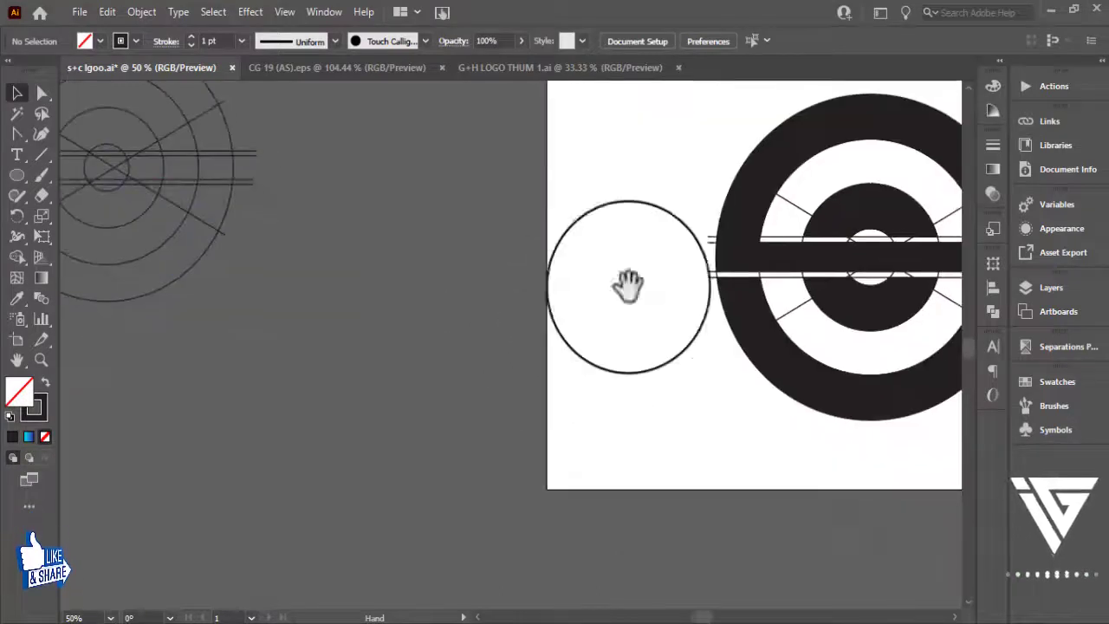
pyautogui.click(876, 266)
pyautogui.moveTo(875, 270); pyautogui.dragTo(159, 491)
pyautogui.press('space')
pyautogui.moveTo(513, 426); pyautogui.dragTo(274, 425)
pyautogui.click(314, 386)
pyautogui.press('space')
pyautogui.moveTo(353, 330); pyautogui.dragTo(347, 364)
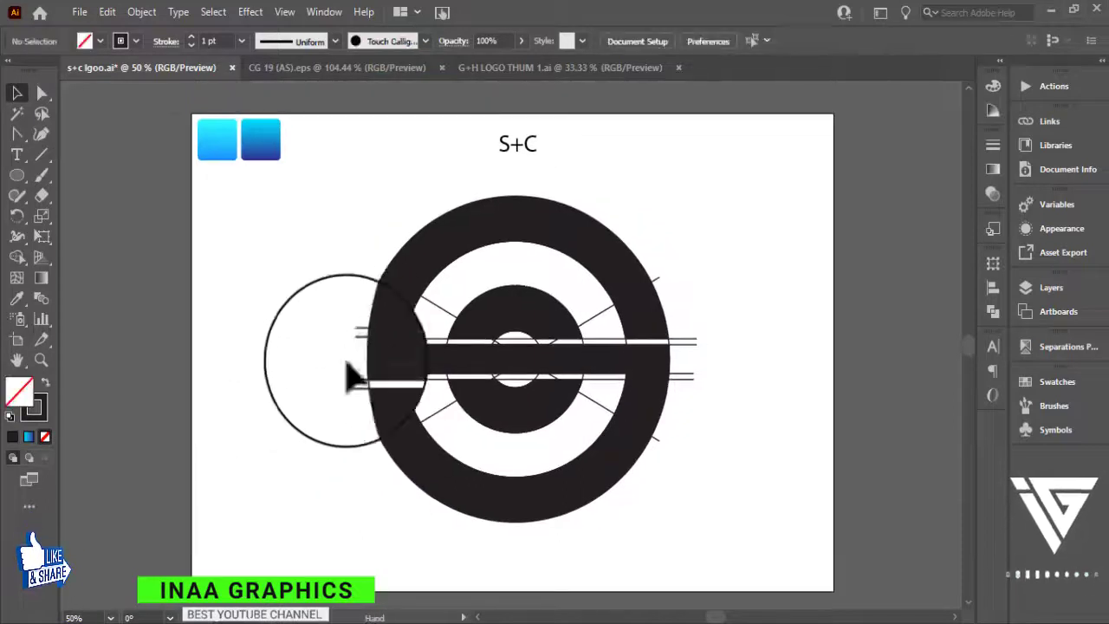
# Step: Ungroup the black S shape and the lower inner arc so their parts can be selected separately
pyautogui.click(371, 348)
pyautogui.rightClick(381, 339)
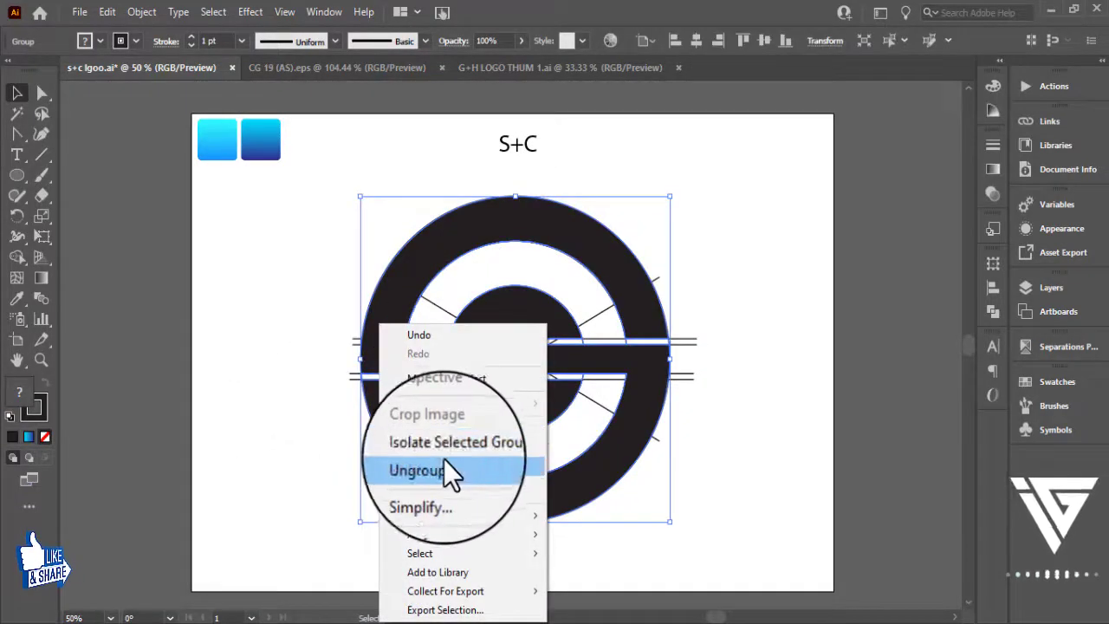
pyautogui.click(443, 459)
pyautogui.click(790, 346)
pyautogui.click(632, 315)
pyautogui.click(563, 326)
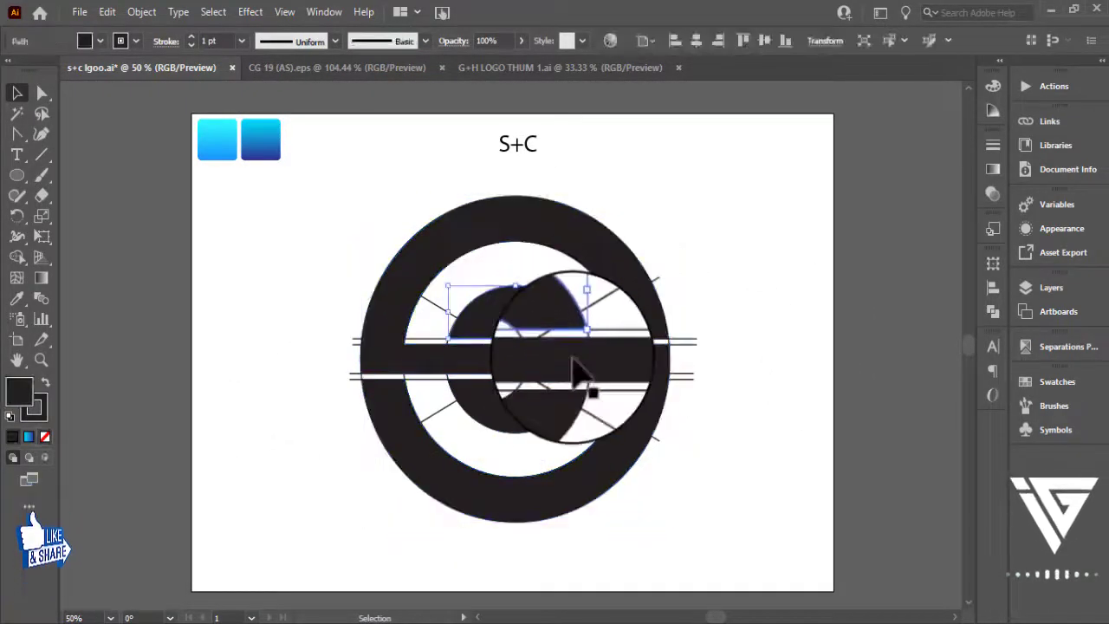
pyautogui.keyDown('shift'); pyautogui.click(554, 398); pyautogui.keyUp('shift')
pyautogui.keyDown('shift'); pyautogui.click(601, 345); pyautogui.keyUp('shift')
pyautogui.click(738, 355)
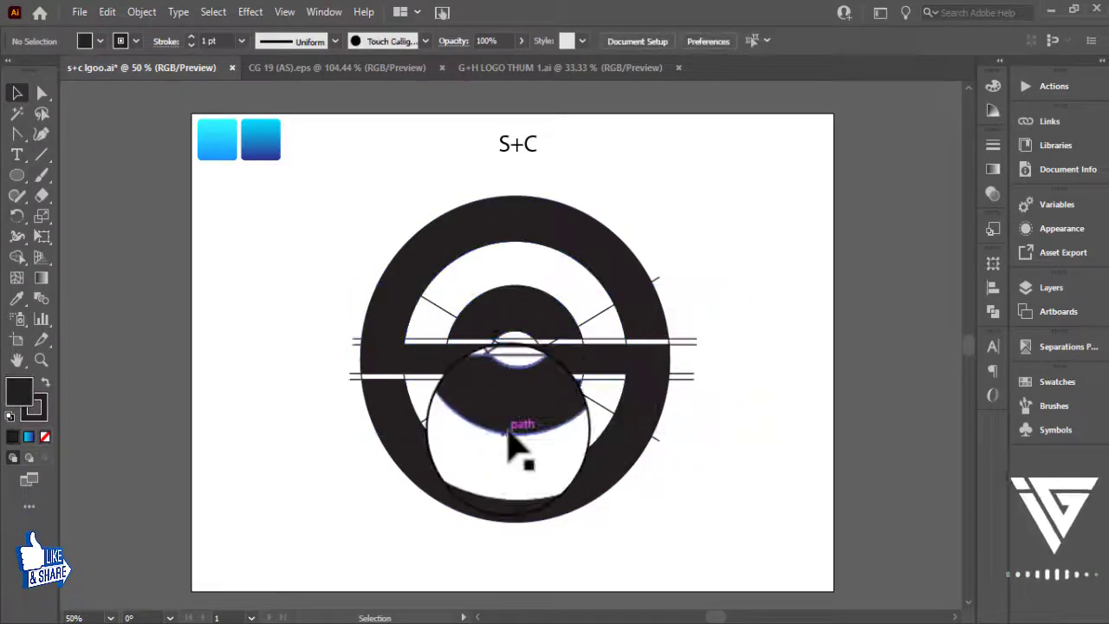
pyautogui.click(520, 442)
pyautogui.rightClick(525, 445)
pyautogui.click(593, 265)
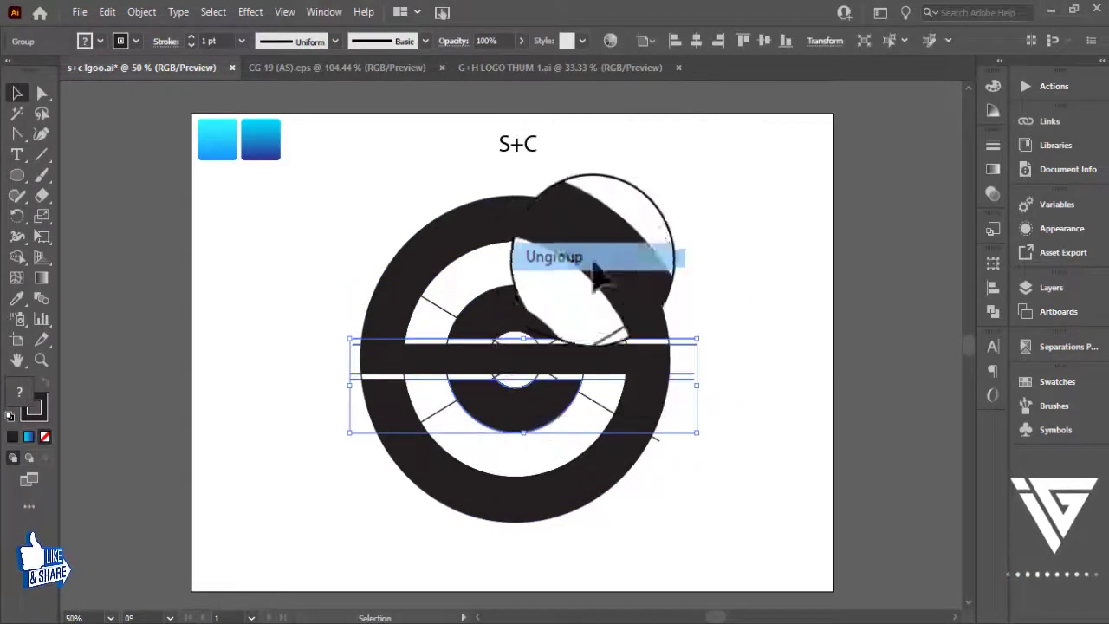
pyautogui.keyDown('shift'); pyautogui.click(604, 264); pyautogui.keyUp('shift')
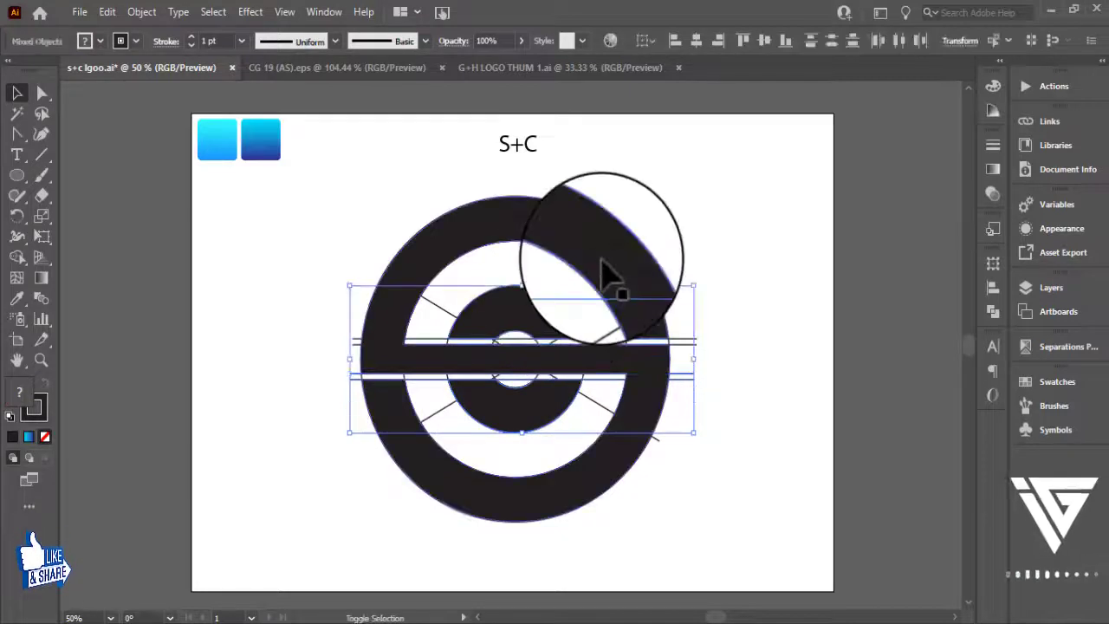
pyautogui.moveTo(601, 259); pyautogui.dragTo(278, 273)
pyautogui.hotkey('ctrl', 'z')
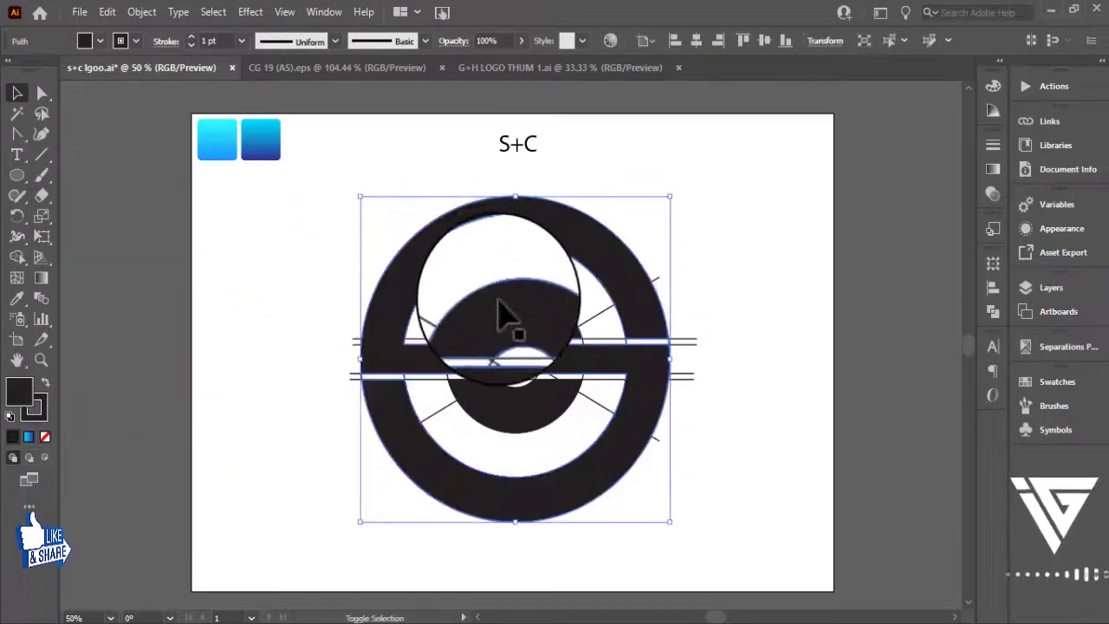
# Step: Move the S shape and both inner arcs left, off the construction lines, and delete the leftover circles and lines
pyautogui.keyDown('shift'); pyautogui.click(498, 301); pyautogui.keyUp('shift')
pyautogui.keyDown('shift'); pyautogui.click(493, 416); pyautogui.keyUp('shift')
pyautogui.moveTo(504, 416); pyautogui.dragTo(204, 416)
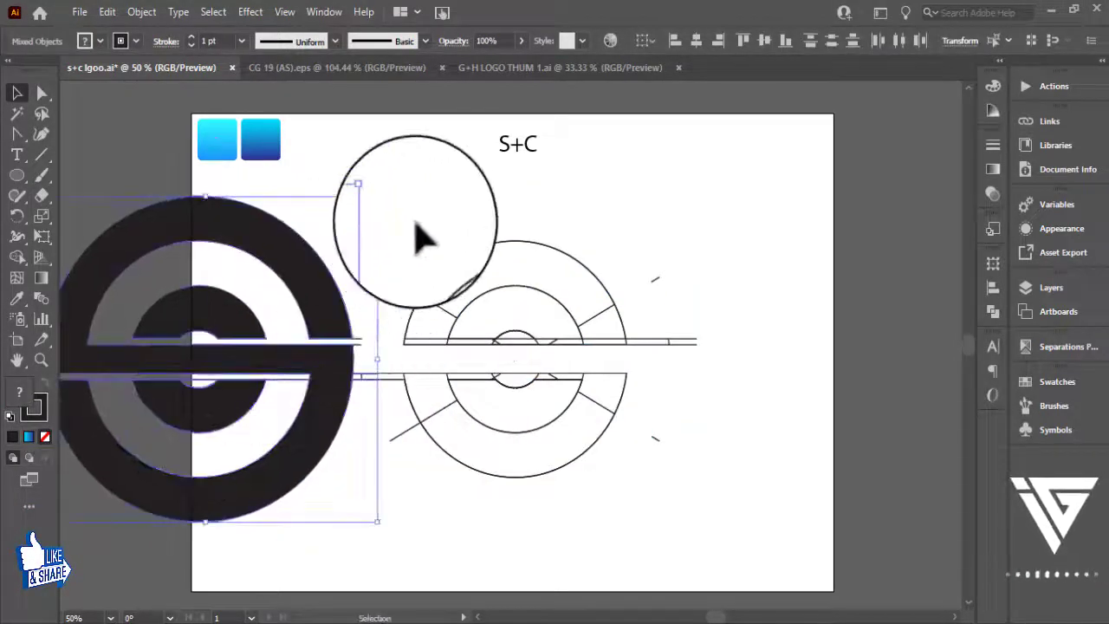
pyautogui.click(699, 458)
pyautogui.press('Delete')
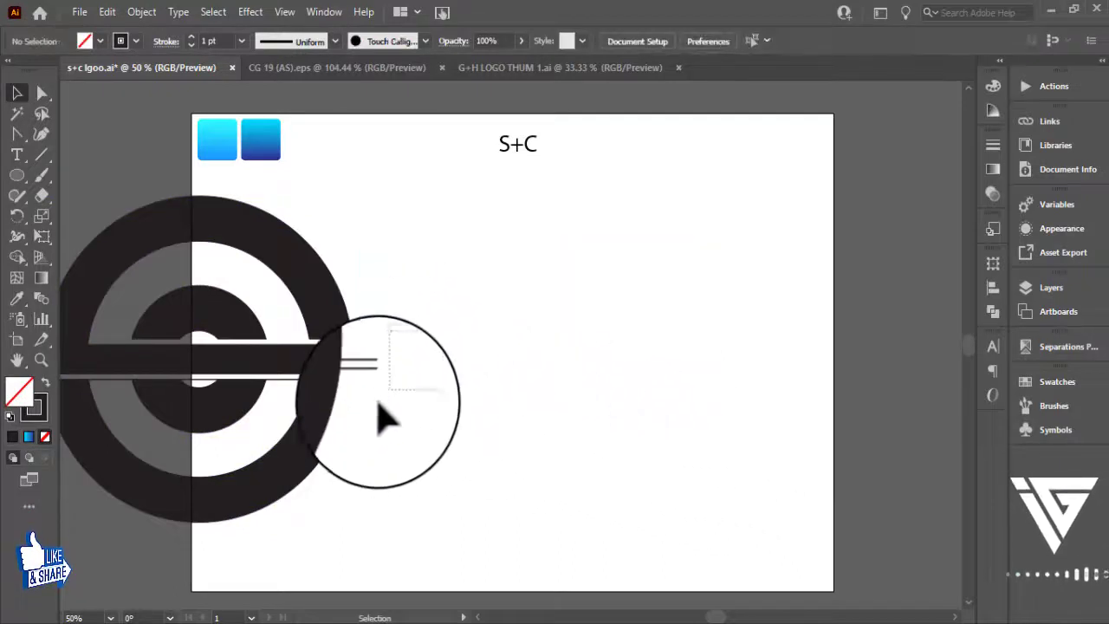
pyautogui.click(373, 366)
pyautogui.press('Delete')
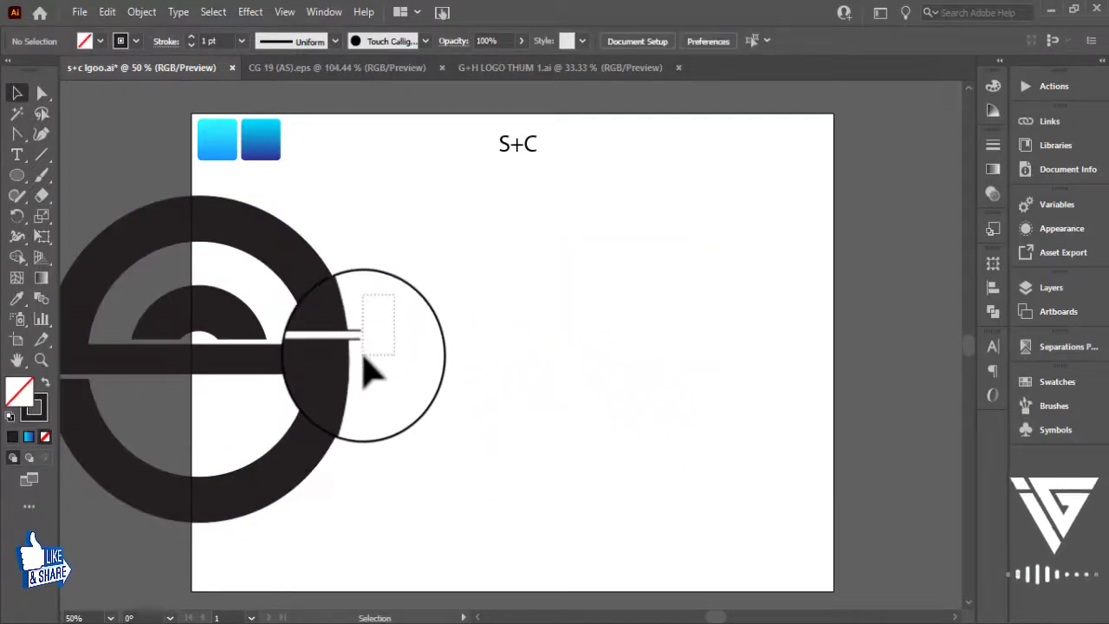
pyautogui.moveTo(447, 260); pyautogui.dragTo(229, 403)
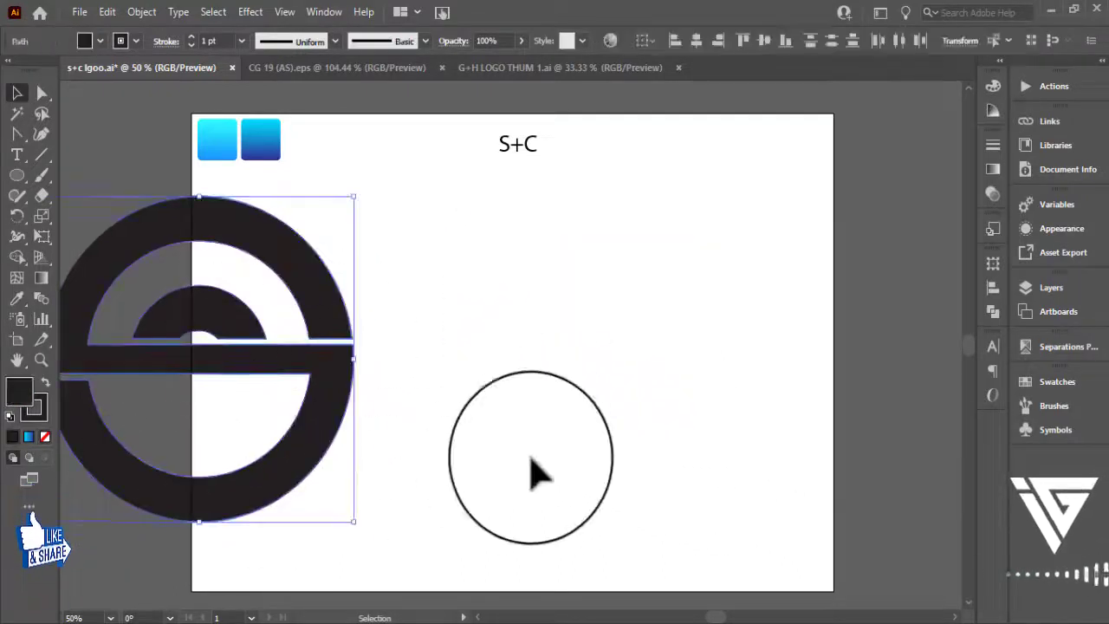
pyautogui.click(401, 437)
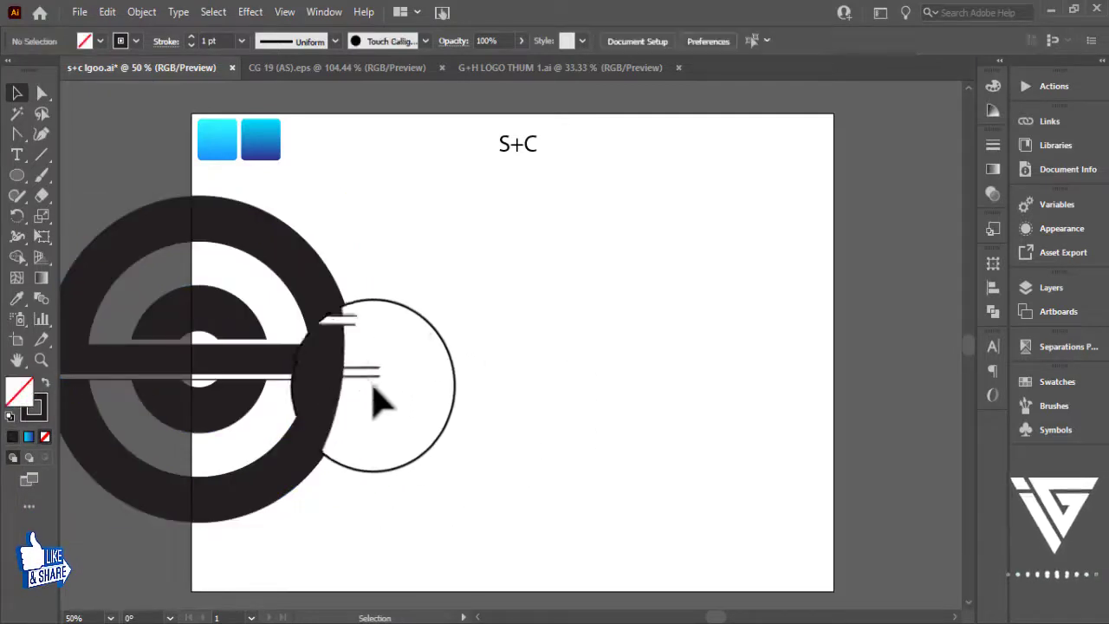
# Step: Ungroup the lower inner arc from its attached line remnants and delete the remnants beside the S shape
pyautogui.click(229, 425)
pyautogui.rightClick(230, 420)
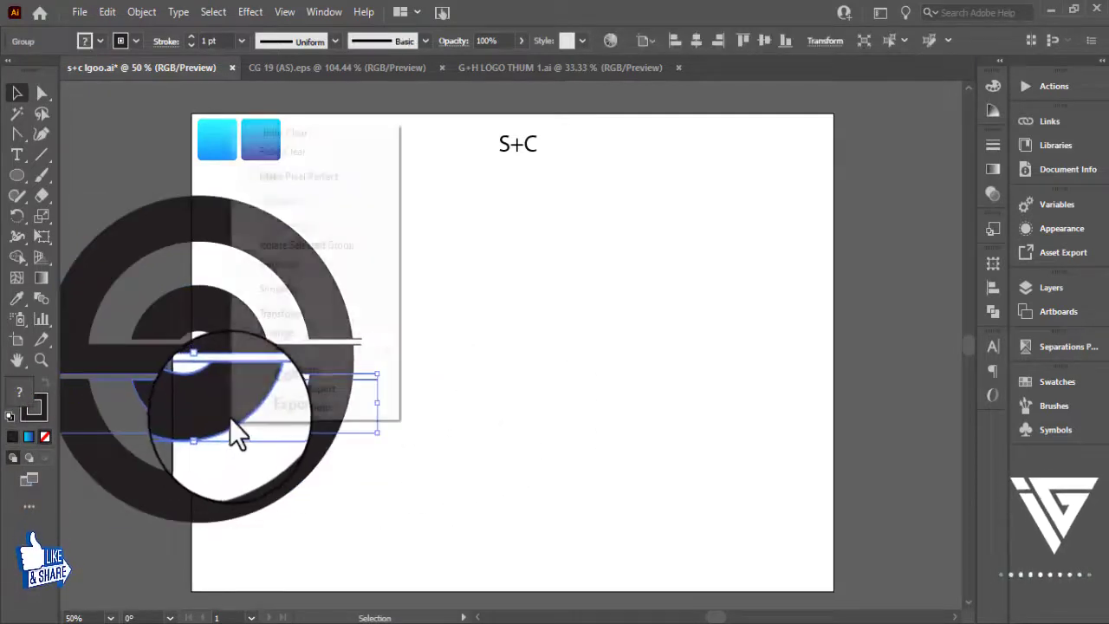
pyautogui.click(275, 263)
pyautogui.moveTo(368, 416); pyautogui.dragTo(449, 438)
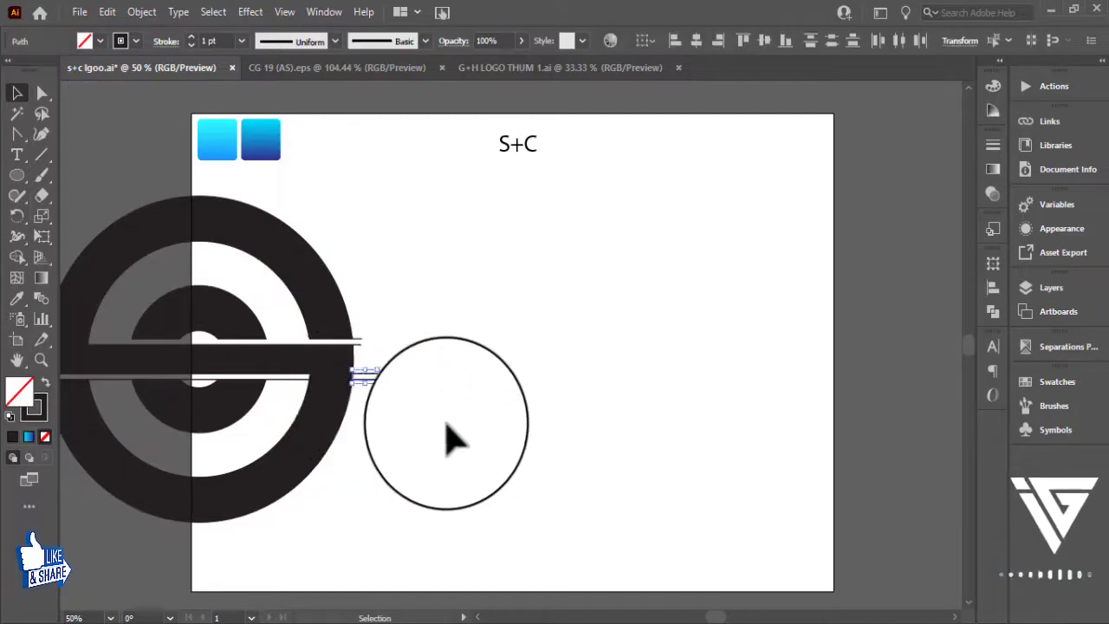
# Step: Move the S shape and both inner arcs back onto the artboard and delete the line remnants left behind
pyautogui.click(228, 409)
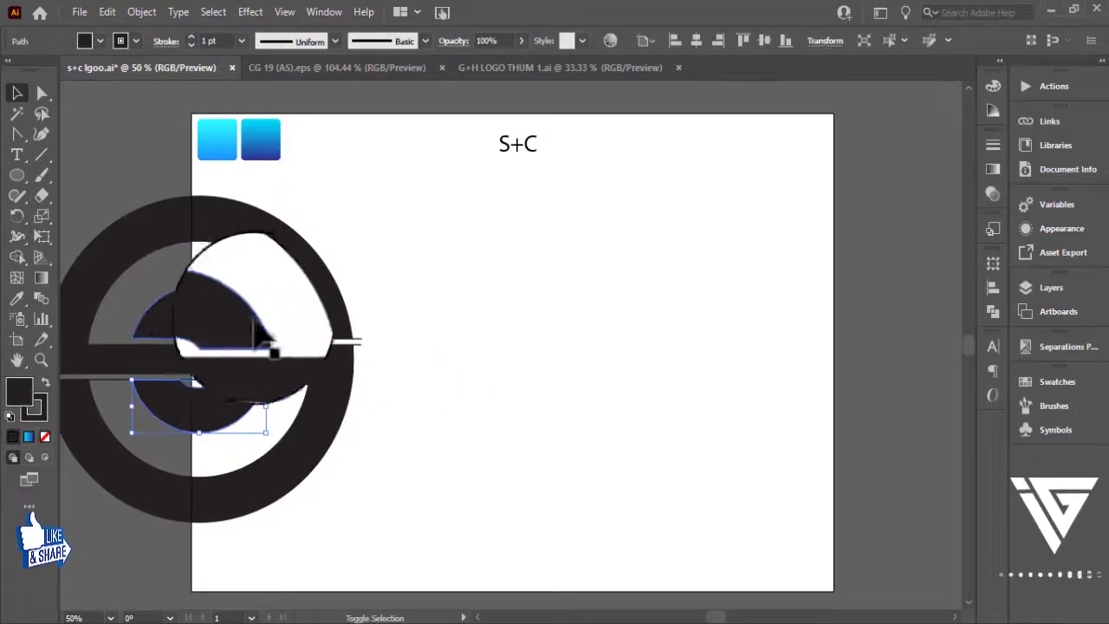
pyautogui.keyDown('shift'); pyautogui.click(253, 322); pyautogui.keyUp('shift')
pyautogui.keyDown('shift'); pyautogui.click(314, 304); pyautogui.keyUp('shift')
pyautogui.moveTo(314, 304); pyautogui.dragTo(749, 327)
pyautogui.moveTo(406, 285); pyautogui.dragTo(35, 406)
pyautogui.press('Delete')
pyautogui.moveTo(466, 469); pyautogui.dragTo(339, 472)
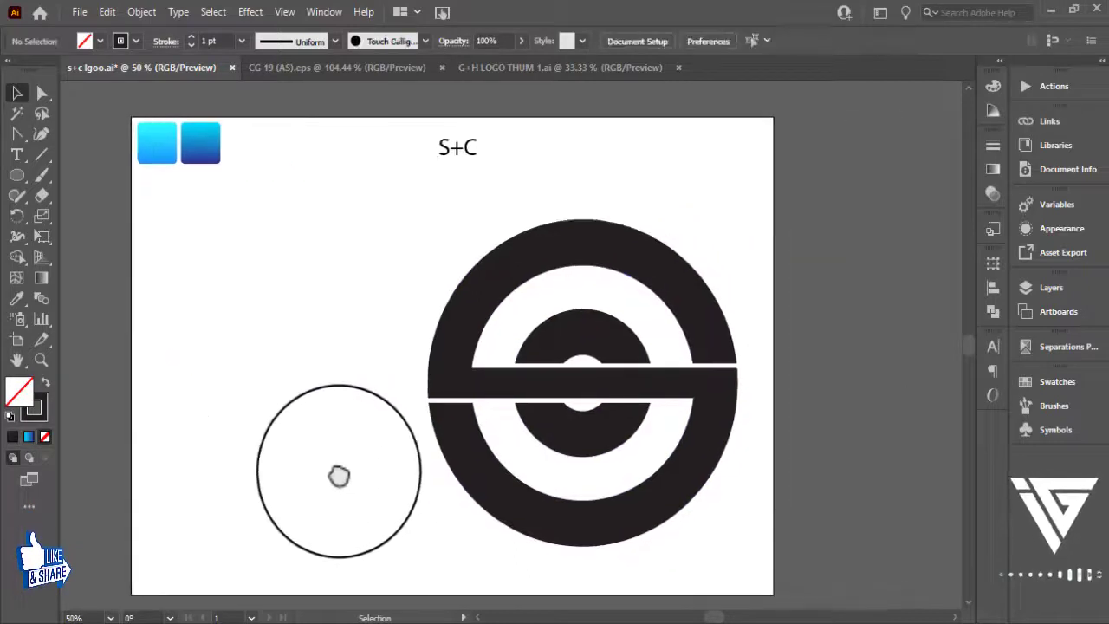
# Step: Select the S shape with both inner arcs and move the logo toward the artboard's center
pyautogui.moveTo(329, 296); pyautogui.dragTo(526, 425)
pyautogui.moveTo(698, 468); pyautogui.dragTo(748, 451)
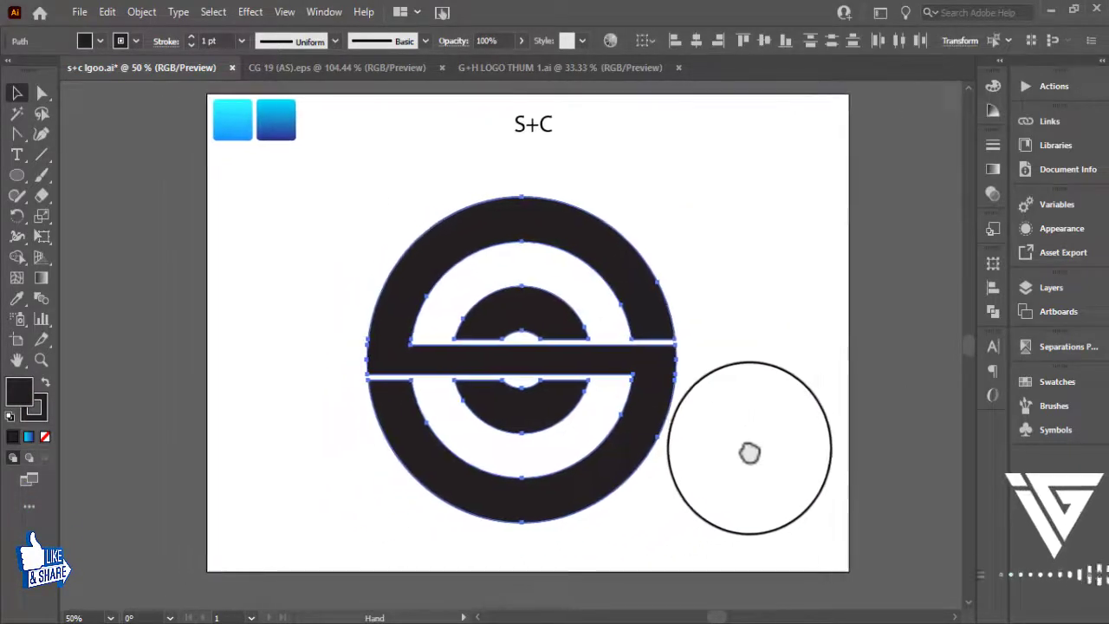
# Step: Draw a horizontal line across the S shape's upper-right end and place a copy of it across the lower-left end
pyautogui.click(778, 505)
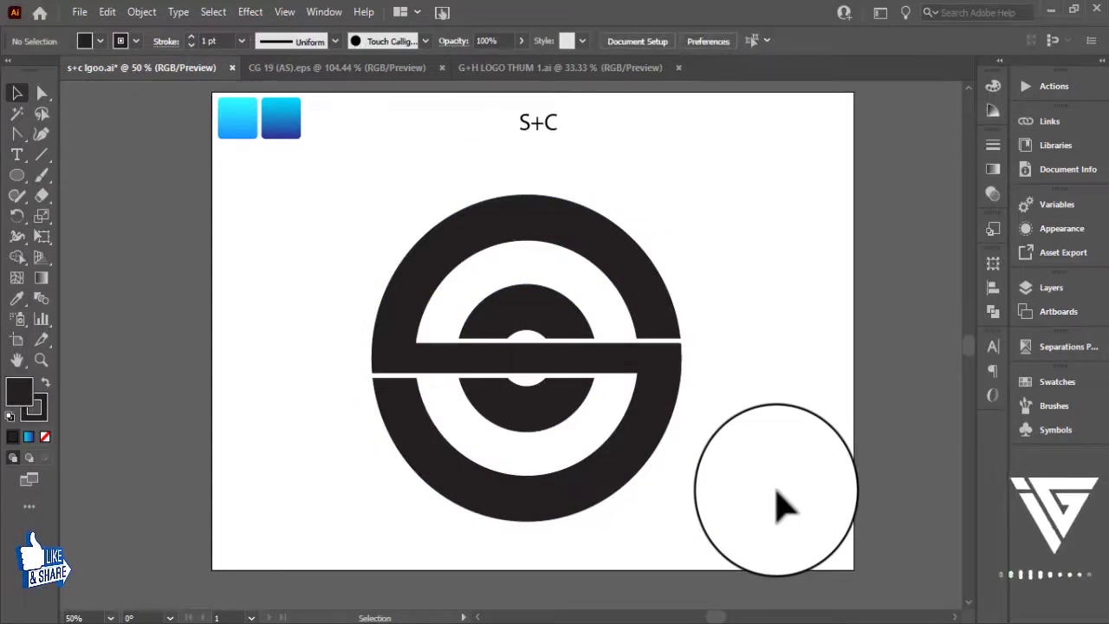
pyautogui.hotkey('ctrl', '=')
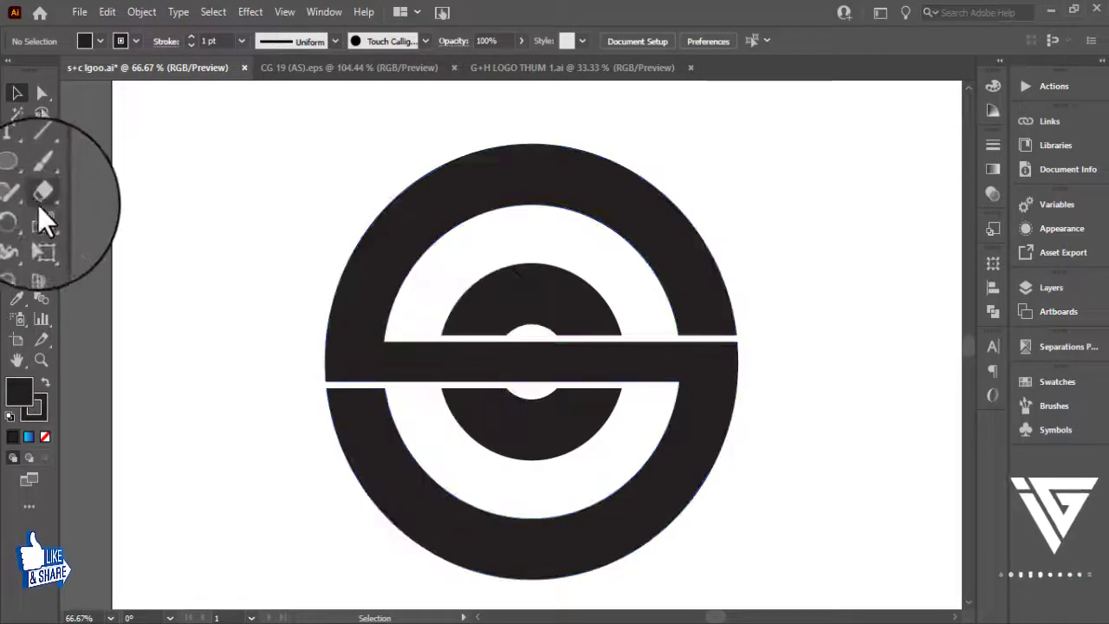
pyautogui.click(41, 154)
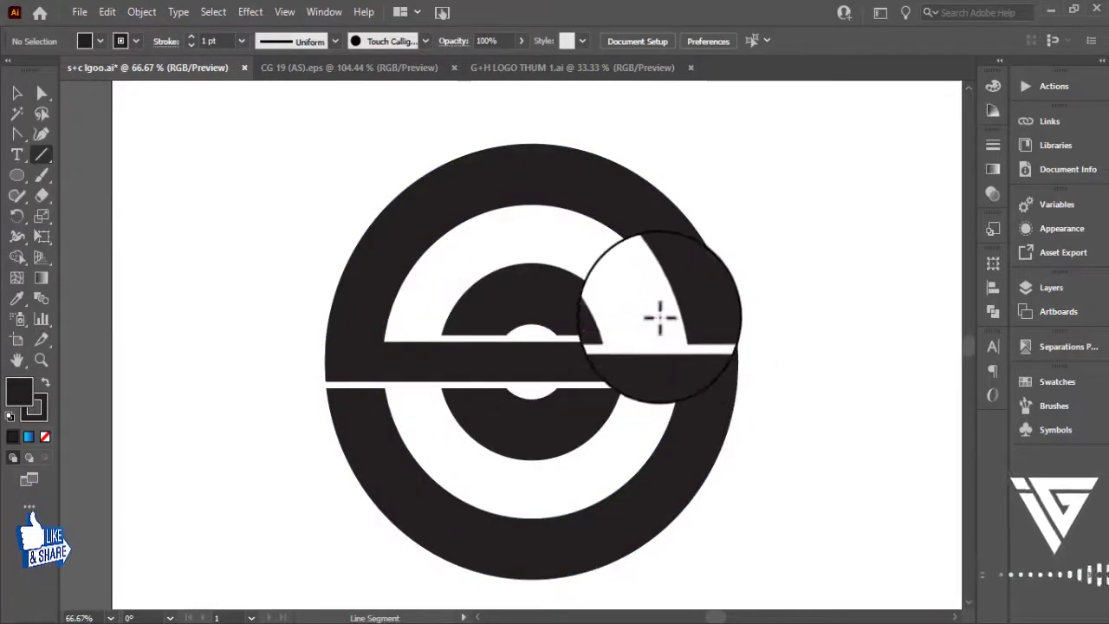
pyautogui.moveTo(660, 314); pyautogui.dragTo(805, 313)
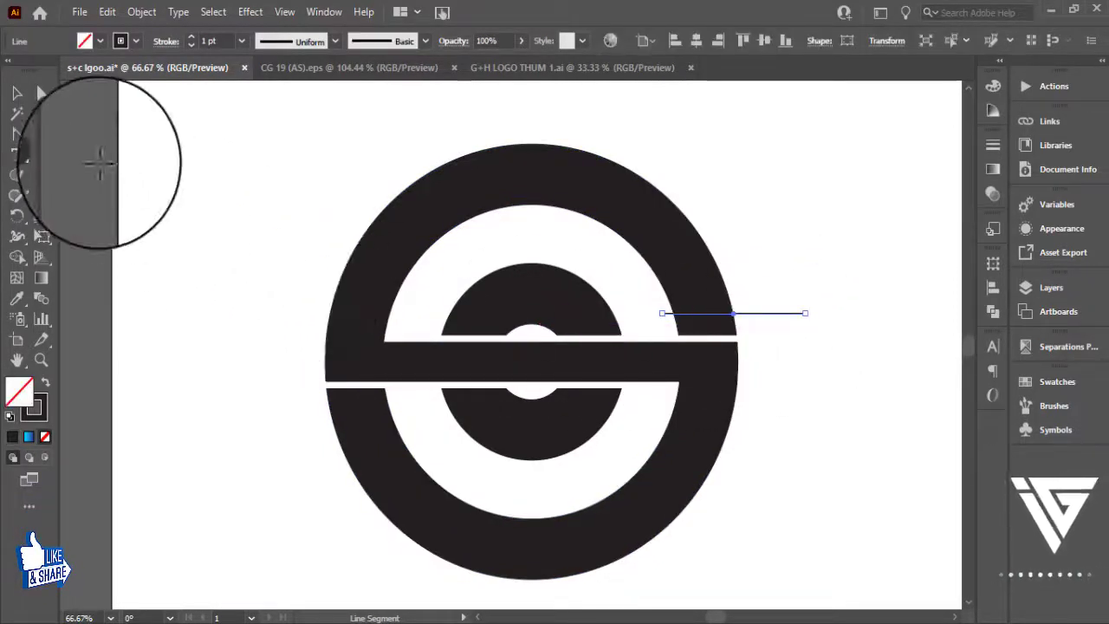
pyautogui.click(18, 93)
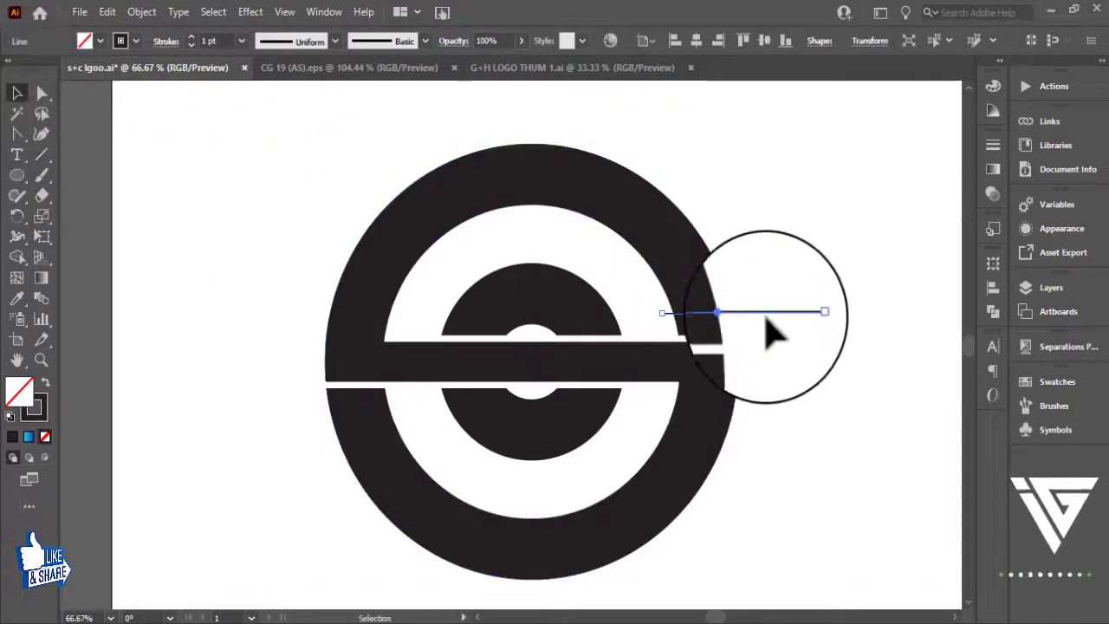
pyautogui.moveTo(774, 346); pyautogui.dragTo(367, 405)
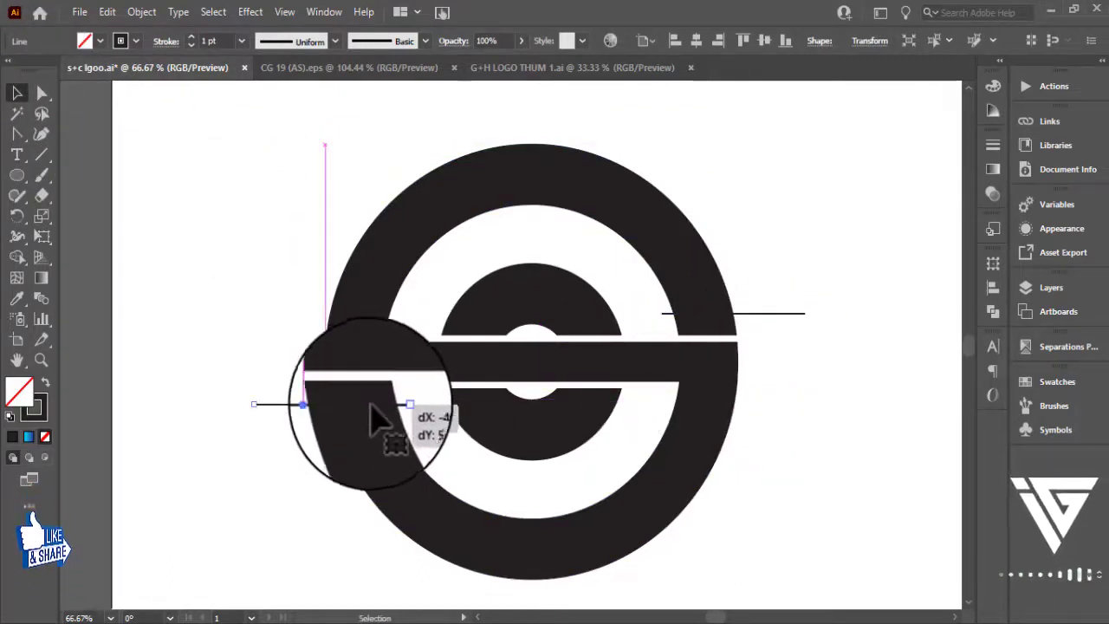
# Step: Select the logo with both lines and use Shape Builder to cut off the S shape's two end pieces and the protruding line segments
pyautogui.moveTo(242, 258); pyautogui.dragTo(890, 532)
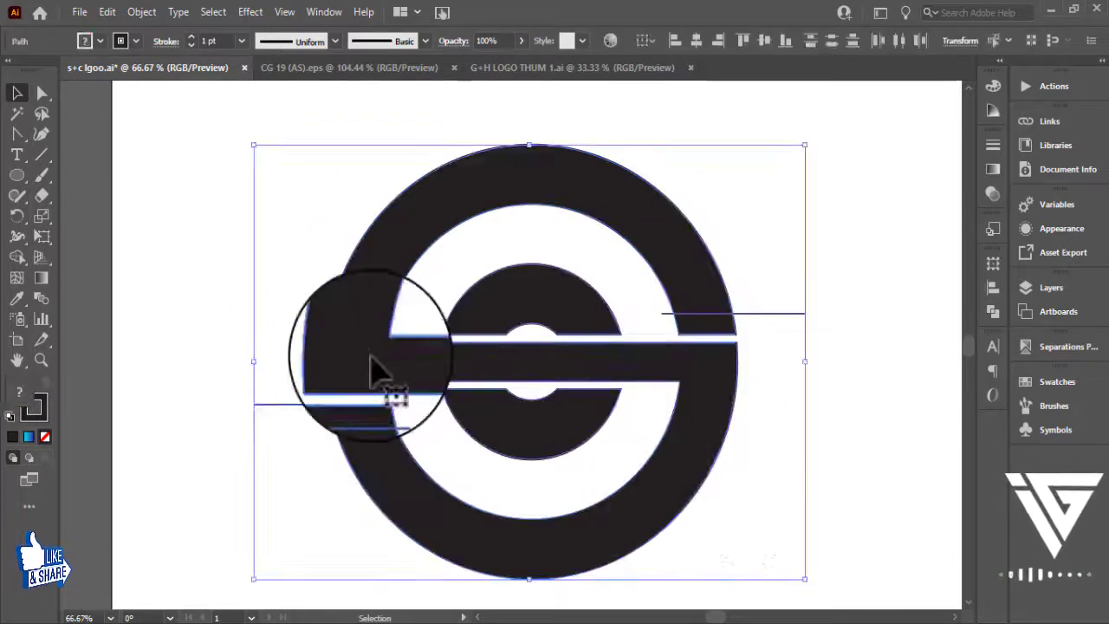
pyautogui.click(22, 257)
pyautogui.keyDown('alt'); pyautogui.click(721, 325); pyautogui.keyUp('alt')
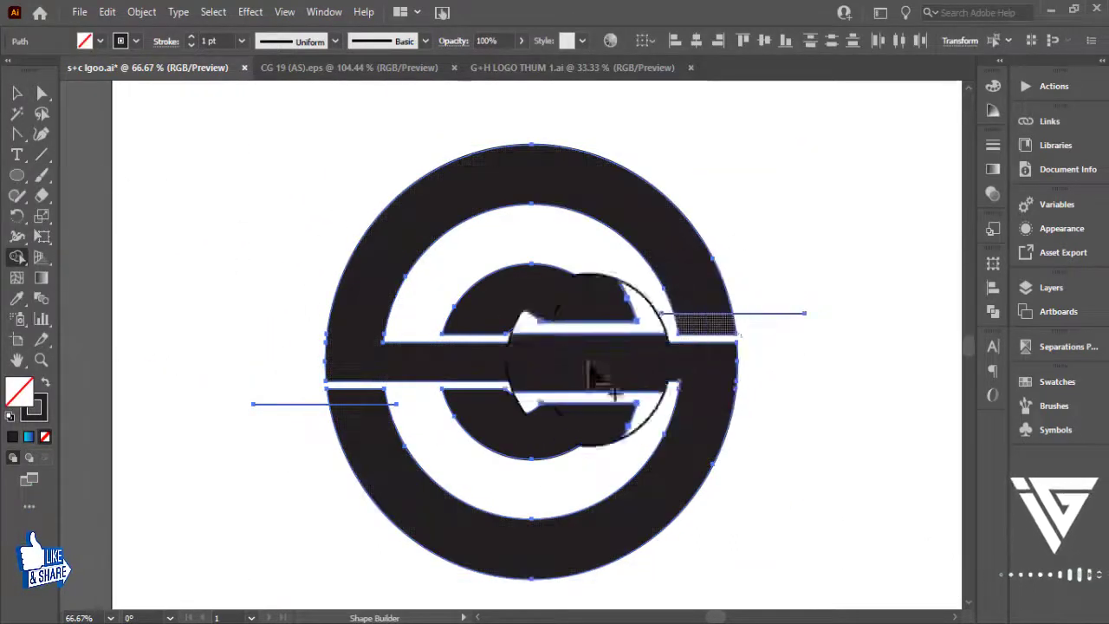
pyautogui.click(345, 401)
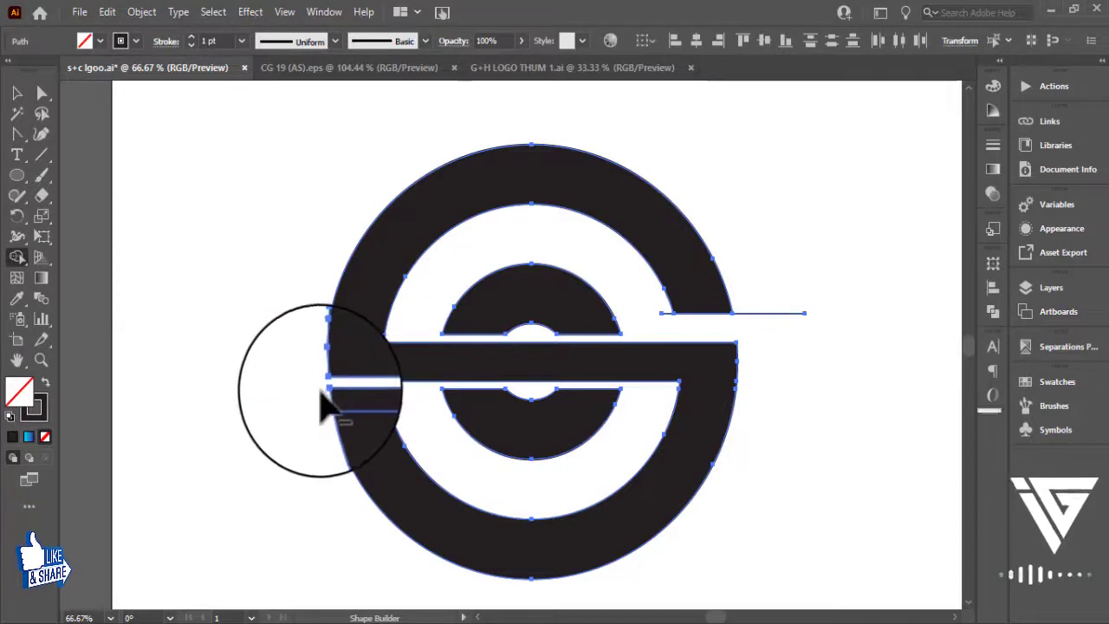
pyautogui.keyDown('alt'); pyautogui.click(367, 398); pyautogui.keyUp('alt')
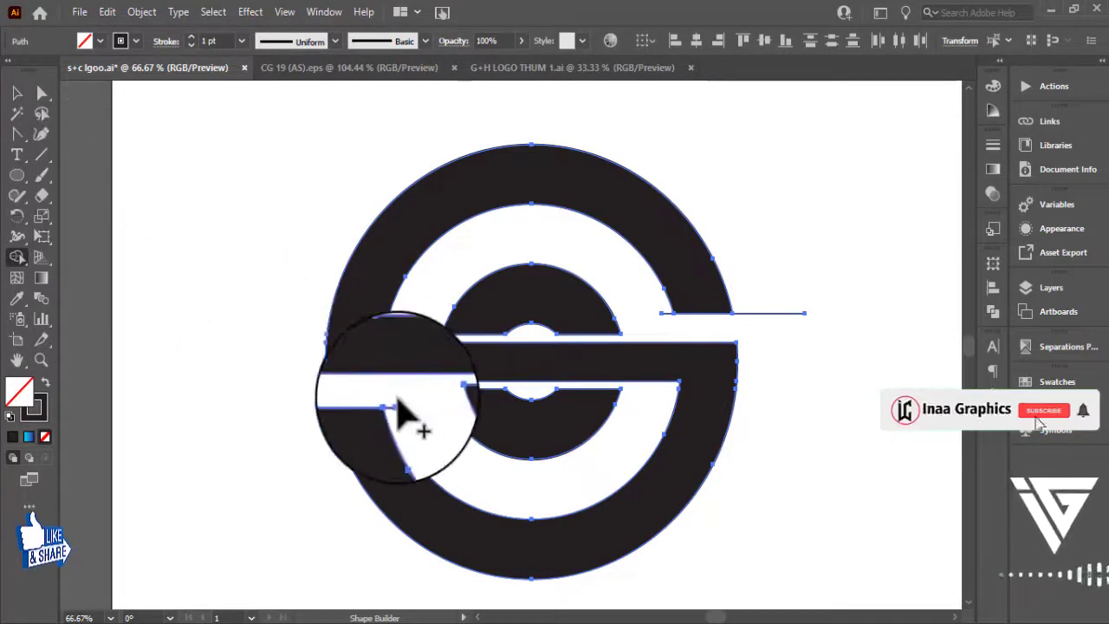
pyautogui.moveTo(394, 398); pyautogui.dragTo(393, 407)
pyautogui.moveTo(789, 292); pyautogui.dragTo(786, 333)
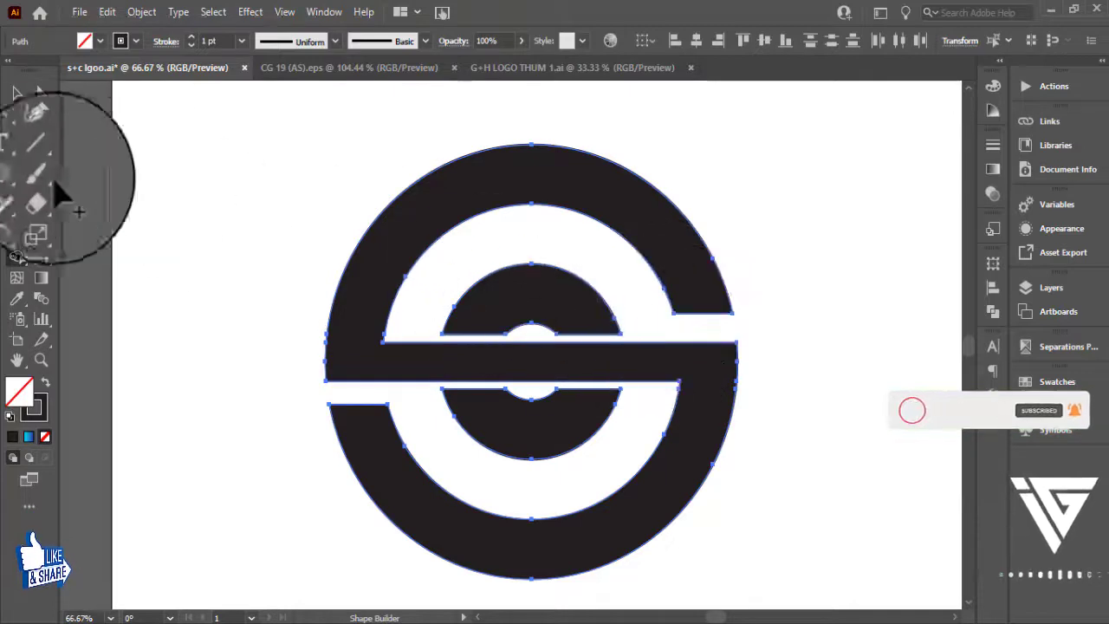
# Step: Scale the logo down, move it up and to the right, and delete the line remnants left behind on the artboard
pyautogui.click(15, 87)
pyautogui.click(710, 293)
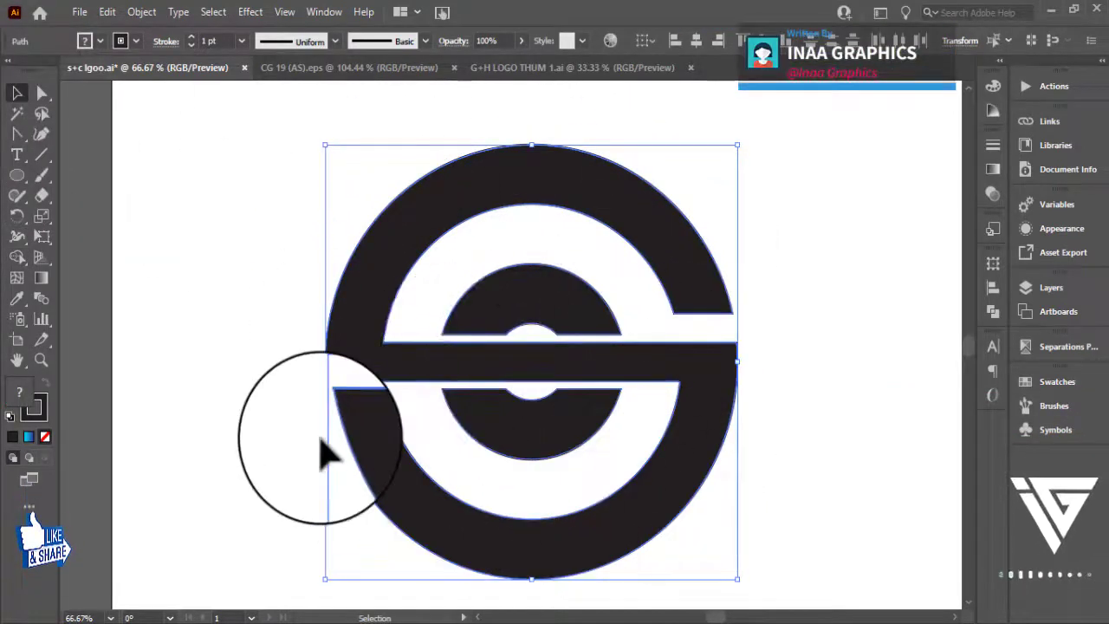
pyautogui.hotkey('ctrl', '-')
pyautogui.hotkey('ctrl', '-')
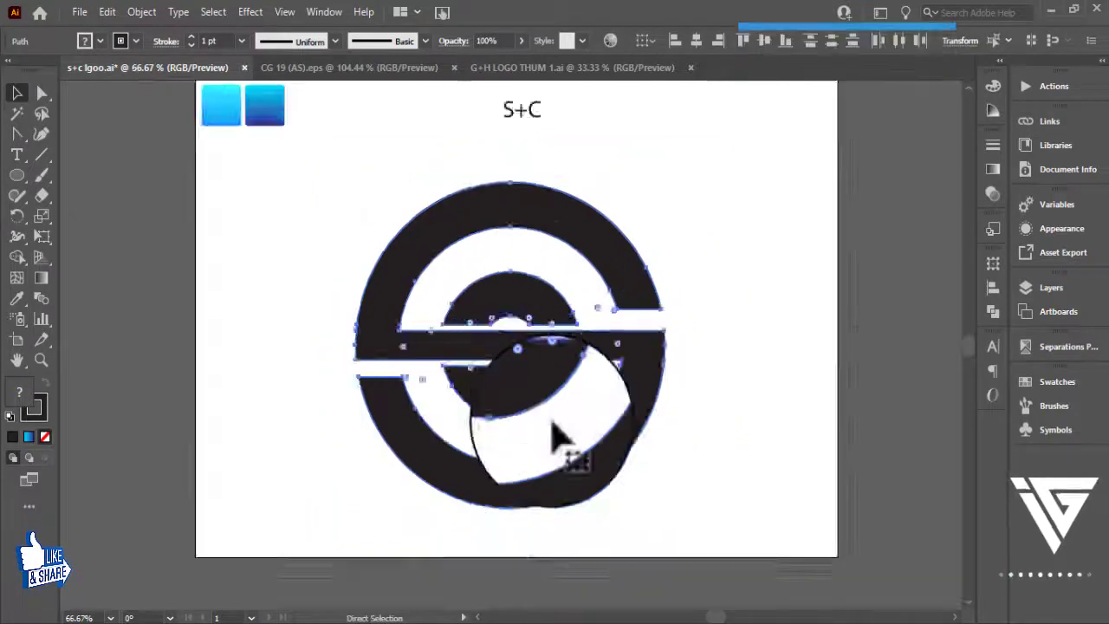
pyautogui.press('a')
pyautogui.hotkey('ctrl', '+')
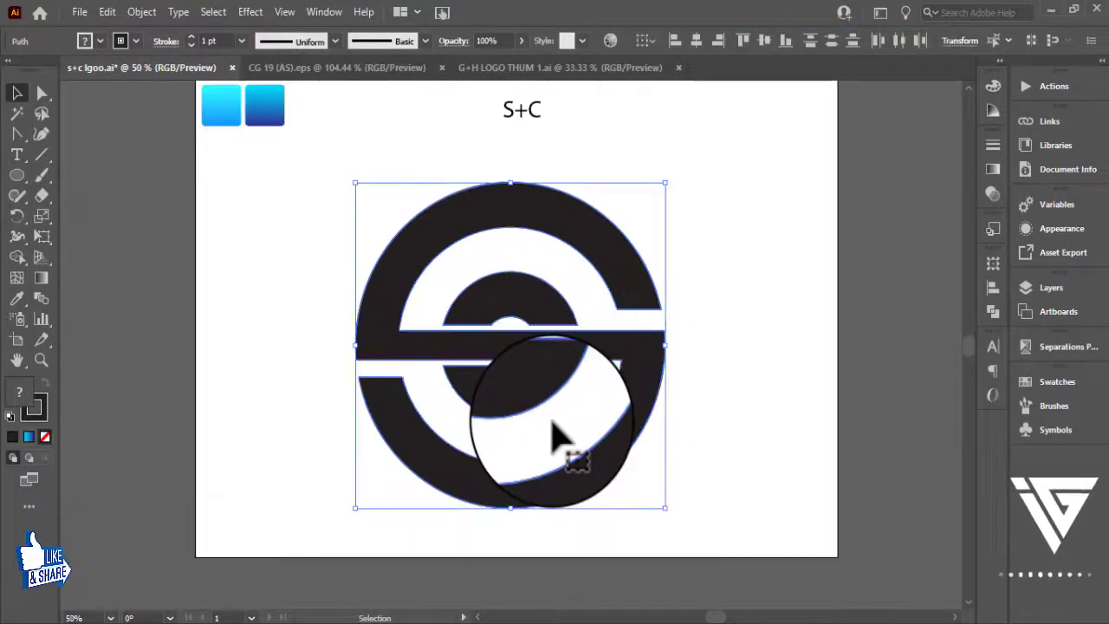
pyautogui.moveTo(816, 360); pyautogui.dragTo(817, 400)
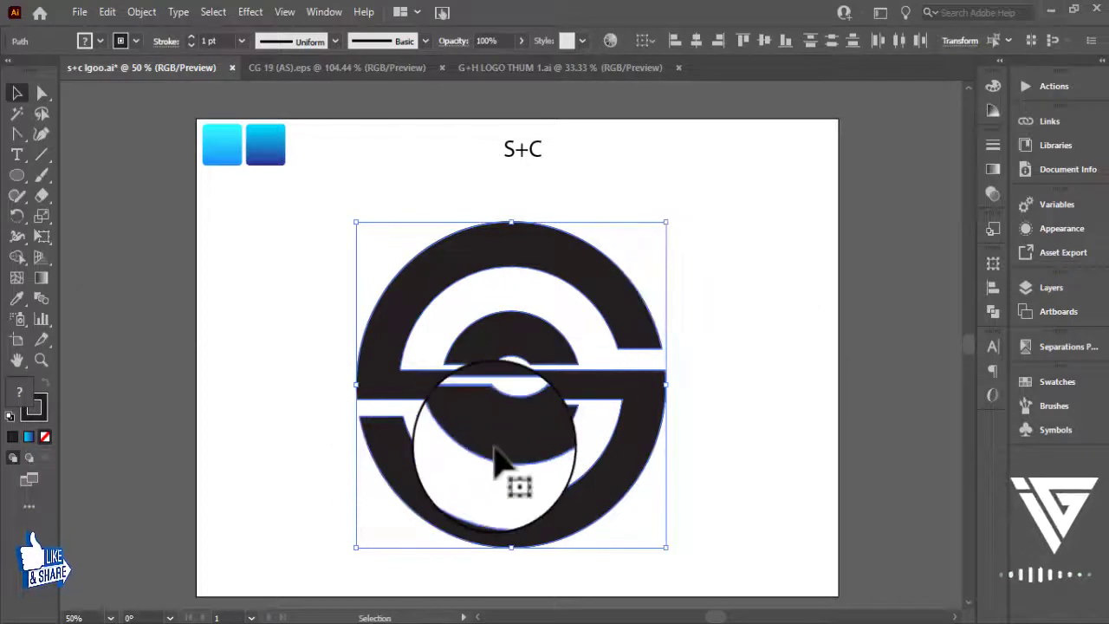
pyautogui.press('v')
pyautogui.moveTo(665, 223); pyautogui.dragTo(629, 259)
pyautogui.moveTo(585, 295); pyautogui.dragTo(676, 251)
pyautogui.moveTo(424, 386); pyautogui.dragTo(324, 505)
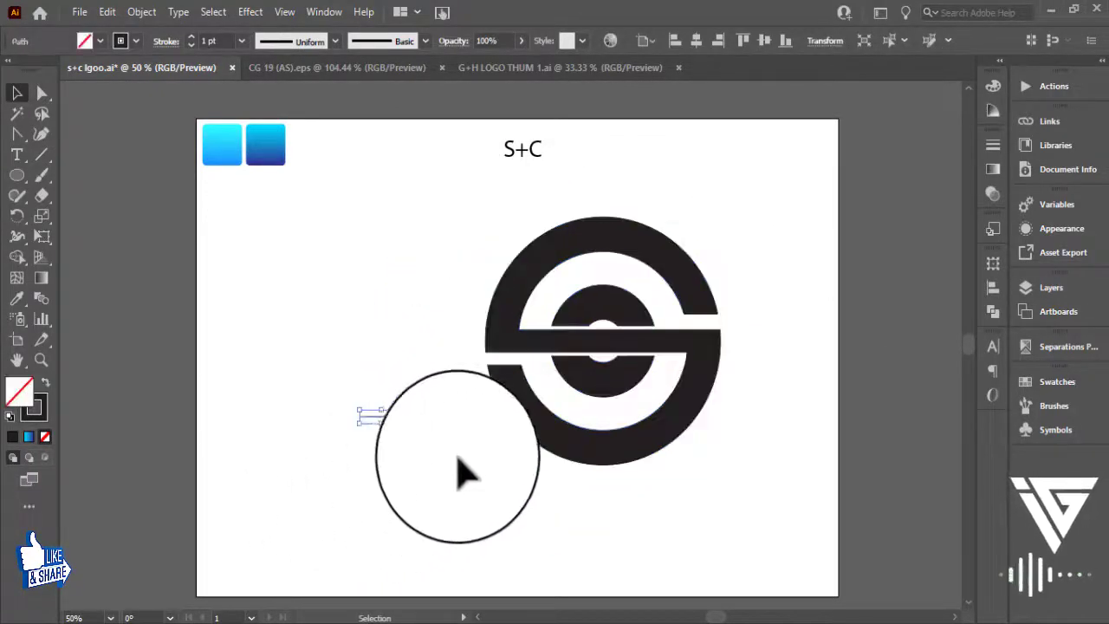
pyautogui.press('Delete')
# Step: Move the logo back to the artboard's center and enlarge it proportionally
pyautogui.moveTo(548, 430); pyautogui.dragTo(471, 458)
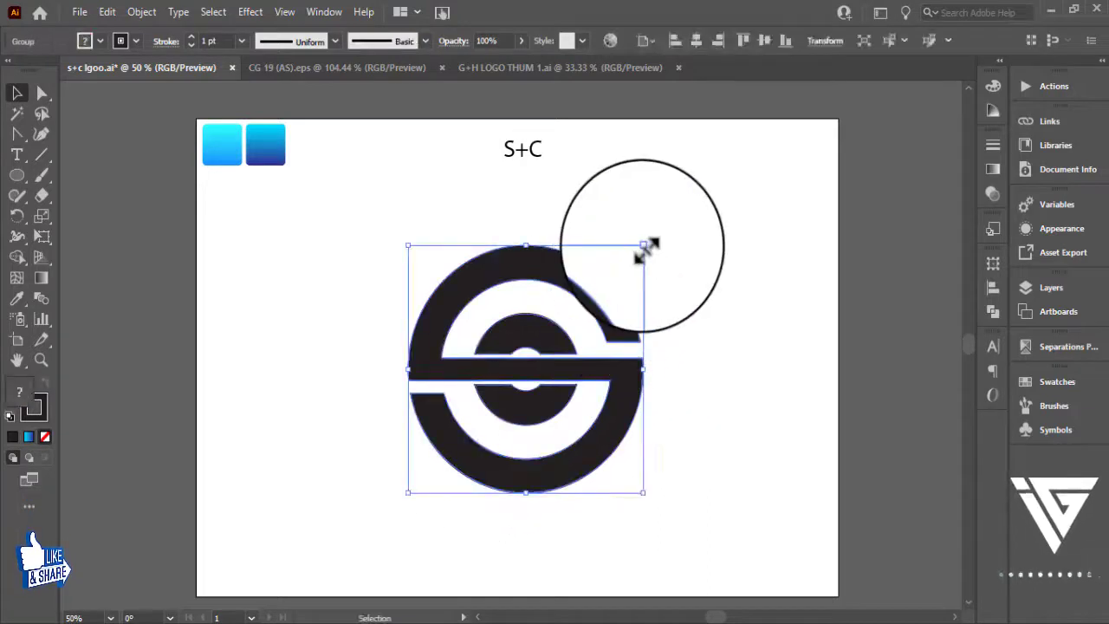
pyautogui.moveTo(643, 245); pyautogui.dragTo(679, 209)
pyautogui.click(702, 312)
pyautogui.click(636, 300)
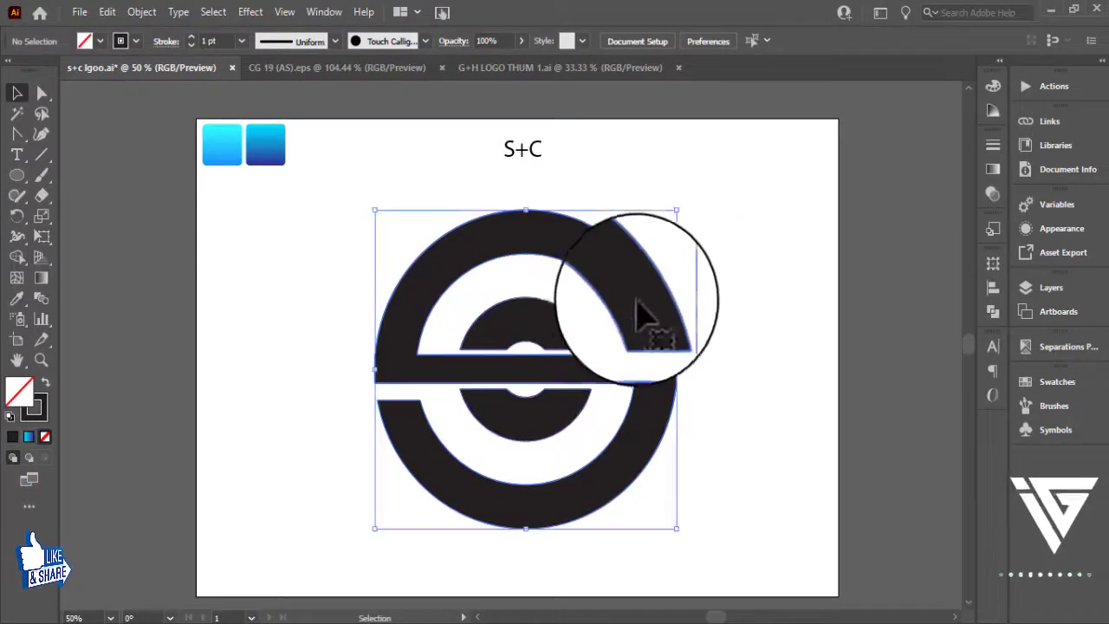
pyautogui.moveTo(648, 322); pyautogui.dragTo(659, 316)
pyautogui.click(684, 303)
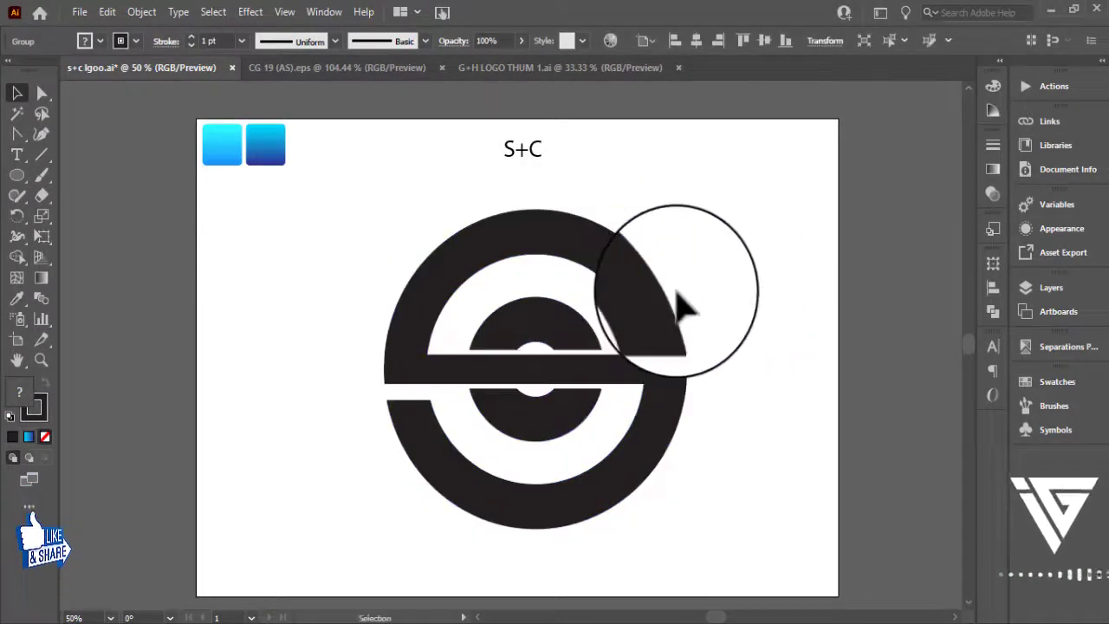
pyautogui.click(658, 317)
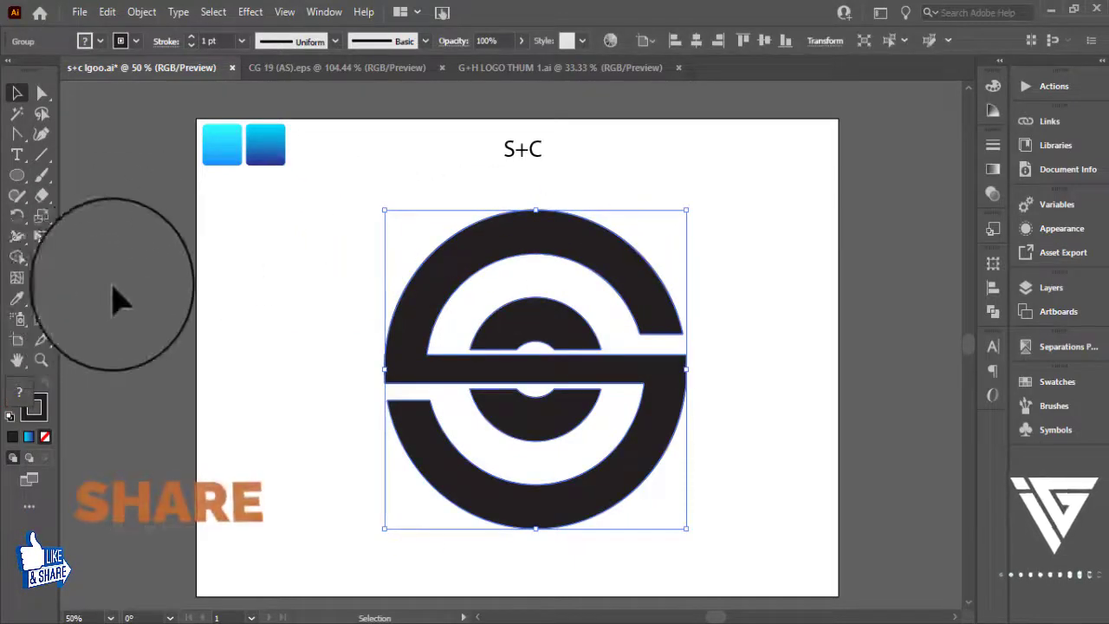
# Step: Ungroup the logo and apply the dark blue sample square's gradient to both inner arcs with the Eyedropper
pyautogui.rightClick(433, 299)
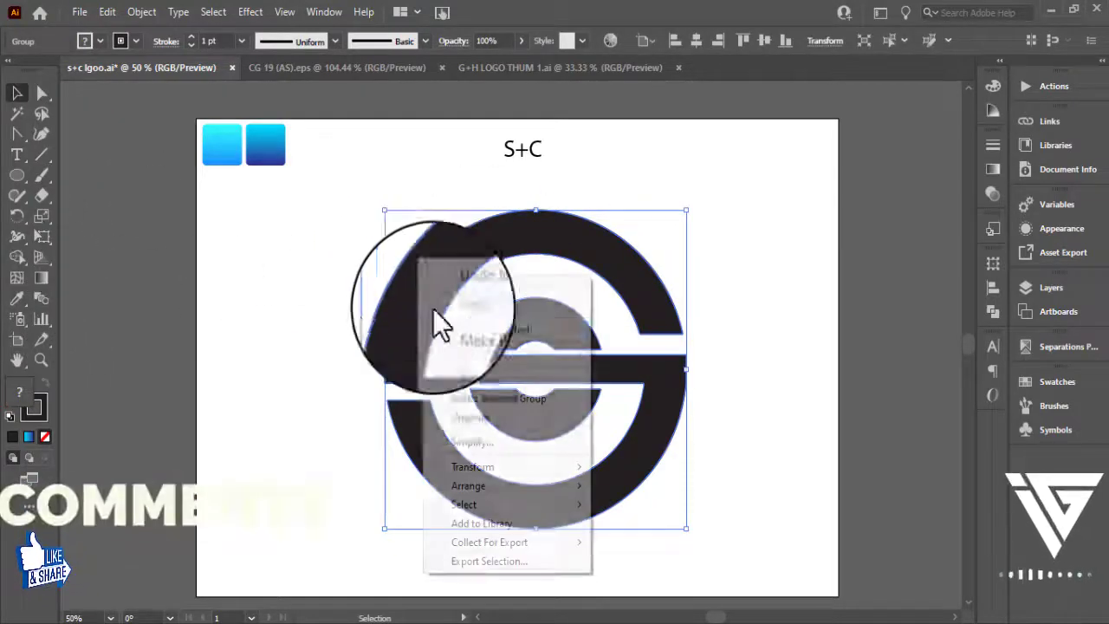
pyautogui.click(458, 422)
pyautogui.click(304, 385)
pyautogui.click(529, 326)
pyautogui.keyDown('shift'); pyautogui.click(518, 424); pyautogui.keyUp('shift')
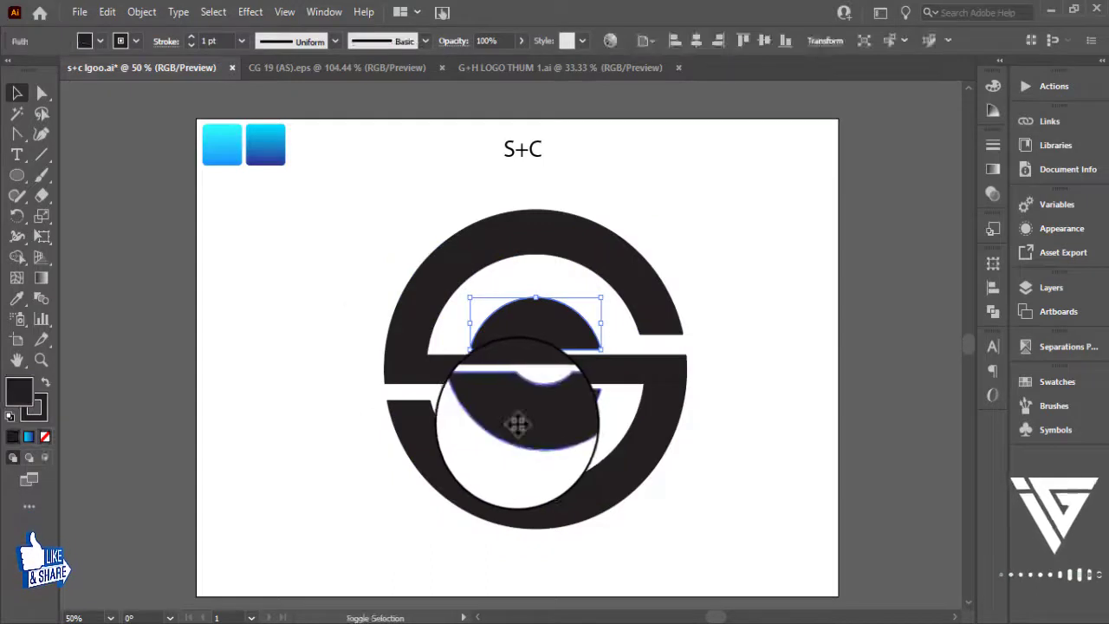
pyautogui.click(17, 298)
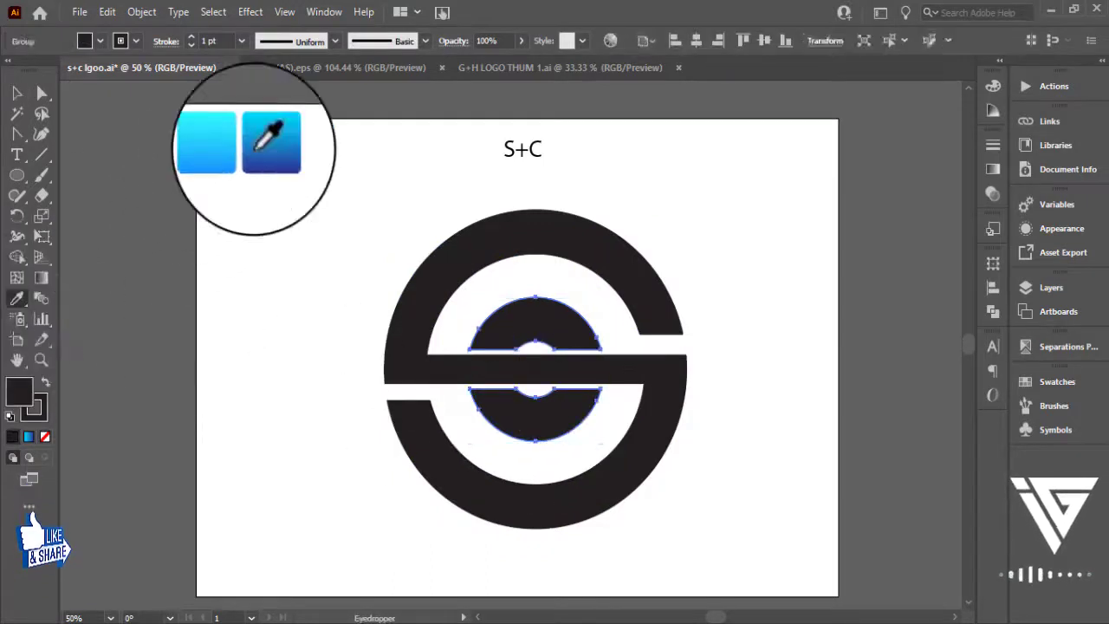
pyautogui.click(260, 144)
pyautogui.click(17, 100)
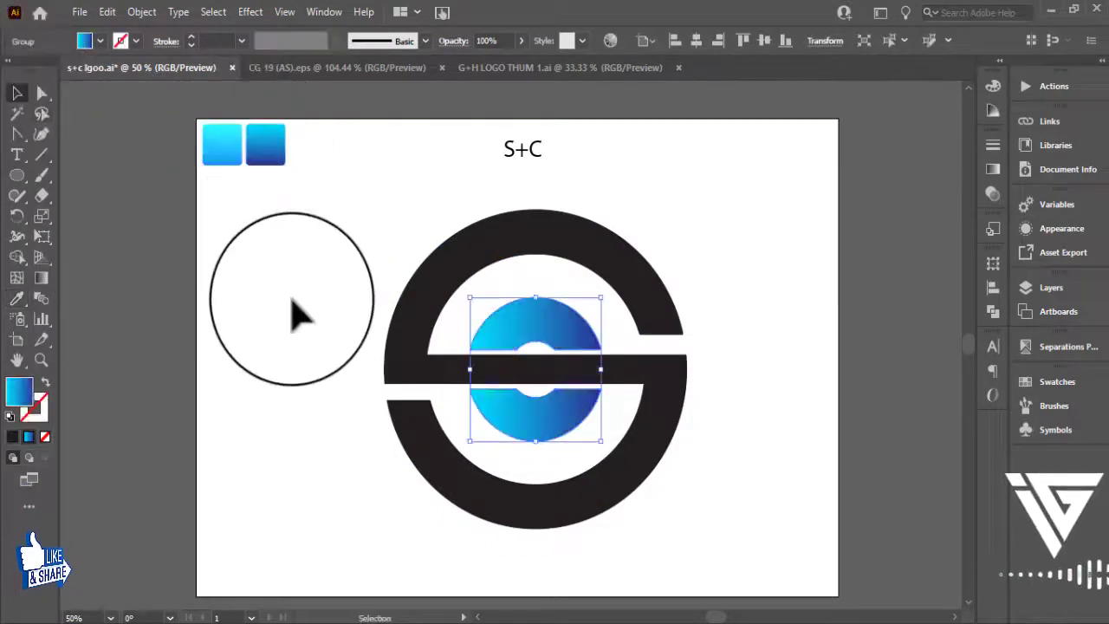
# Step: Apply the light cyan-blue sample square's gradient to the S shape with the Eyedropper
pyautogui.click(408, 321)
pyautogui.click(16, 298)
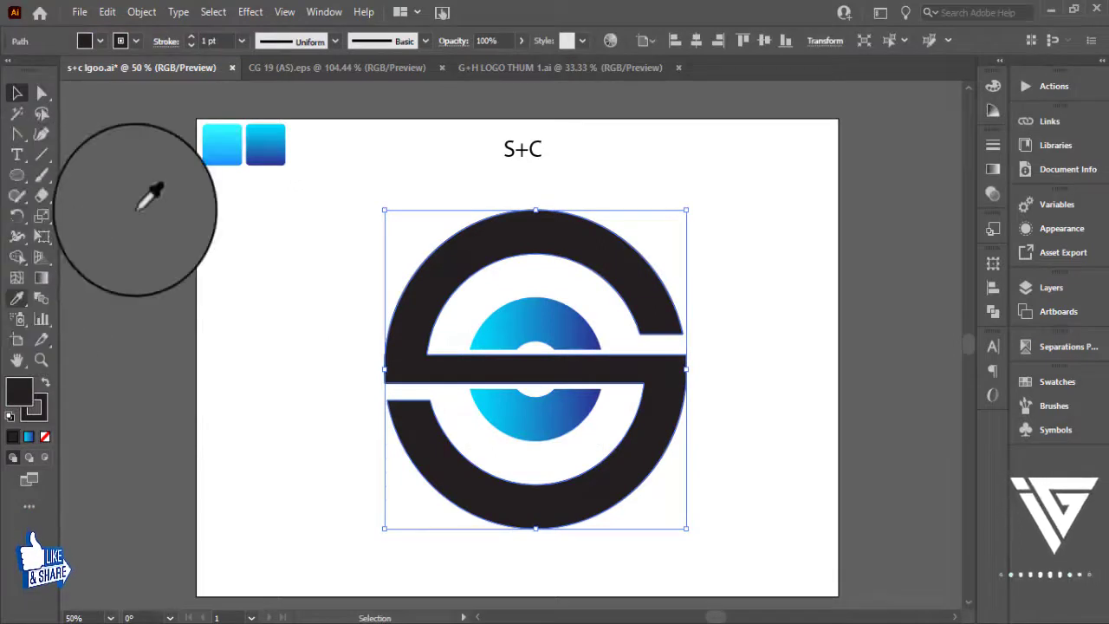
pyautogui.click(232, 149)
pyautogui.click(18, 93)
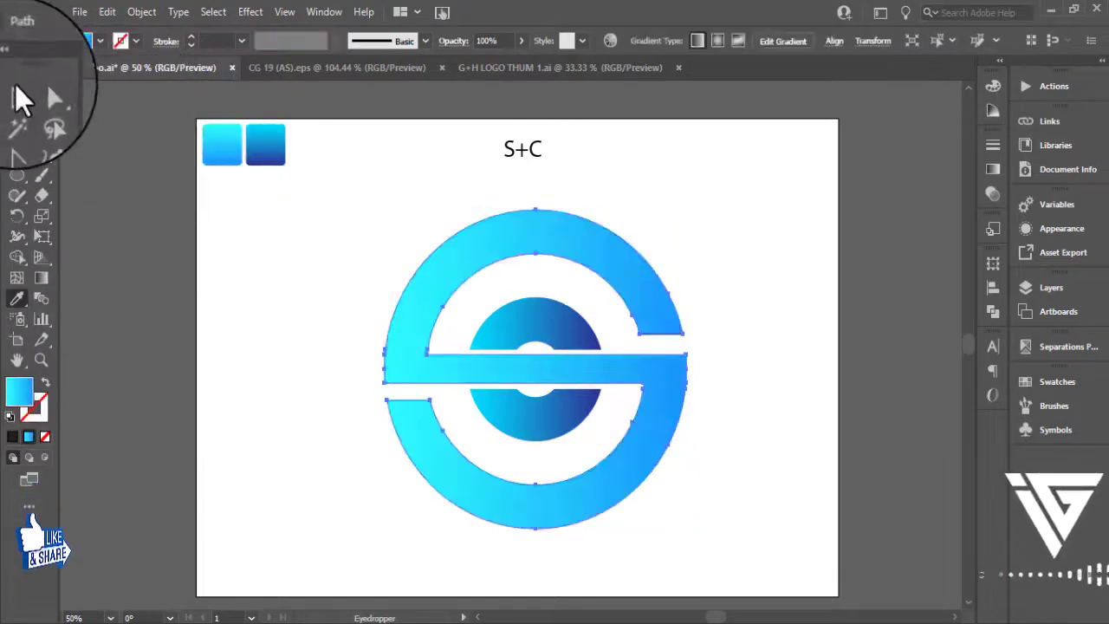
pyautogui.click(156, 217)
# Step: Redirect the S shape's gradient with the Gradient tool so it runs from cyan at the top to blue at the bottom
pyautogui.rightClick(587, 279)
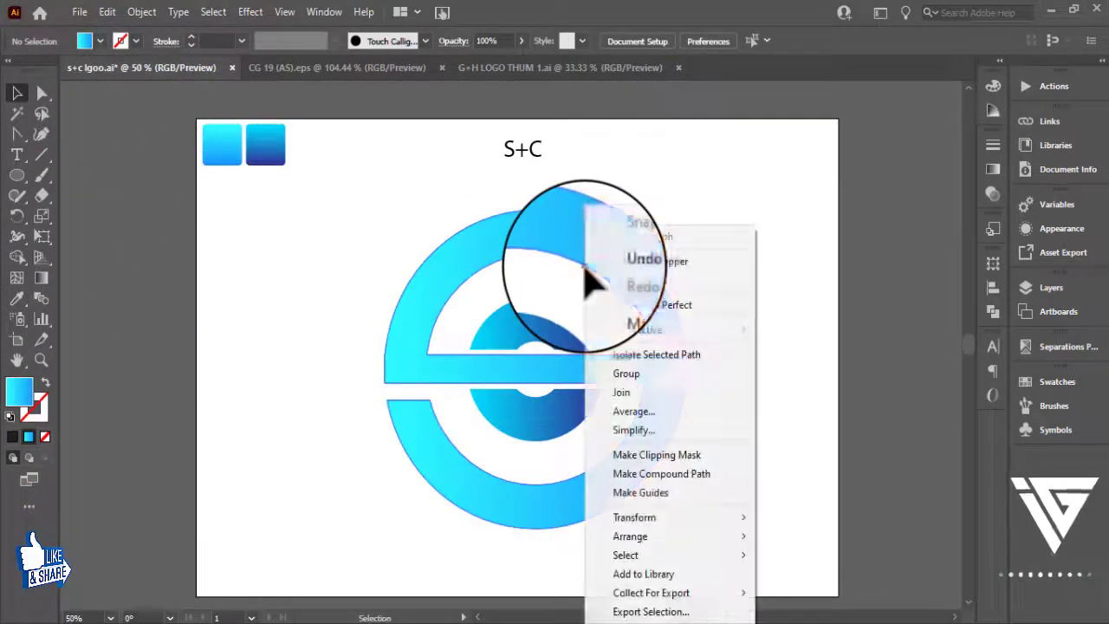
pyautogui.click(40, 277)
pyautogui.moveTo(566, 188); pyautogui.dragTo(533, 457)
pyautogui.click(18, 94)
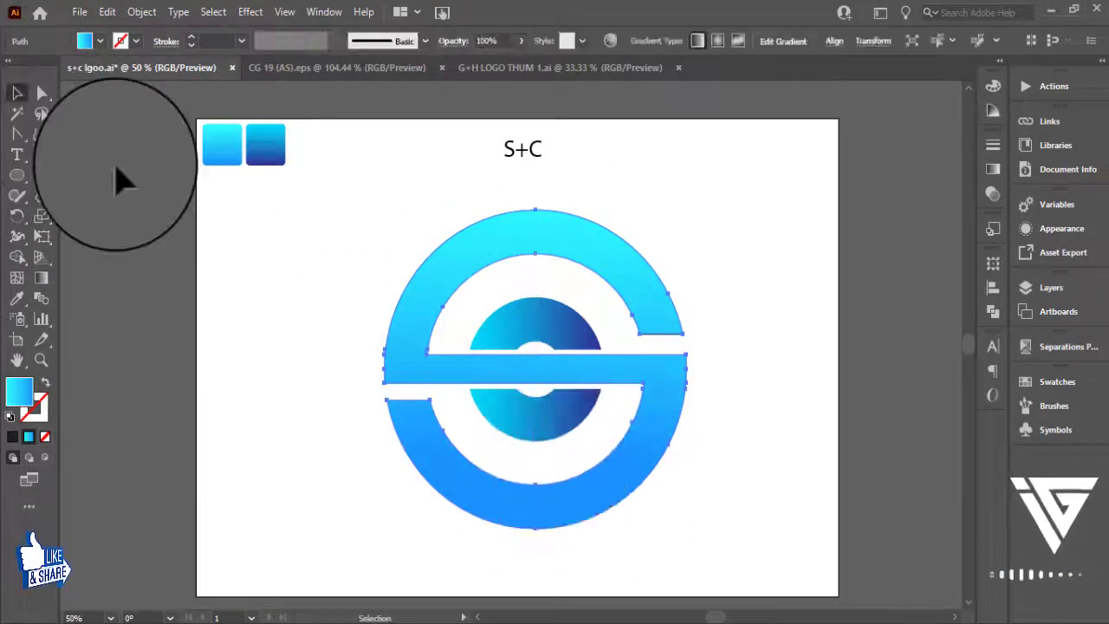
pyautogui.click(164, 227)
pyautogui.click(637, 424)
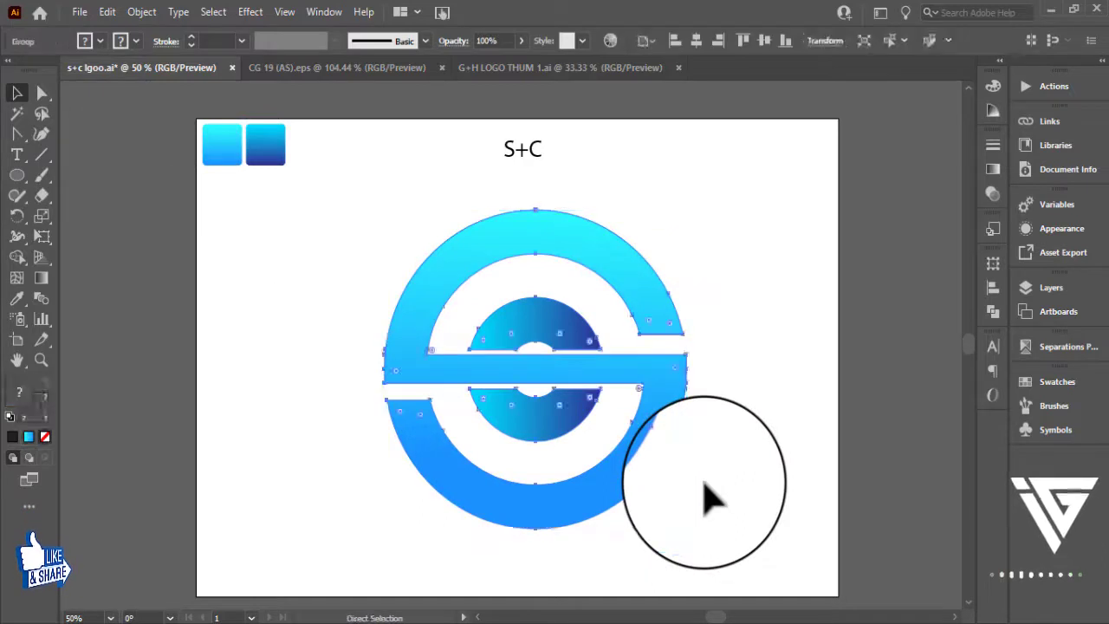
pyautogui.click(168, 286)
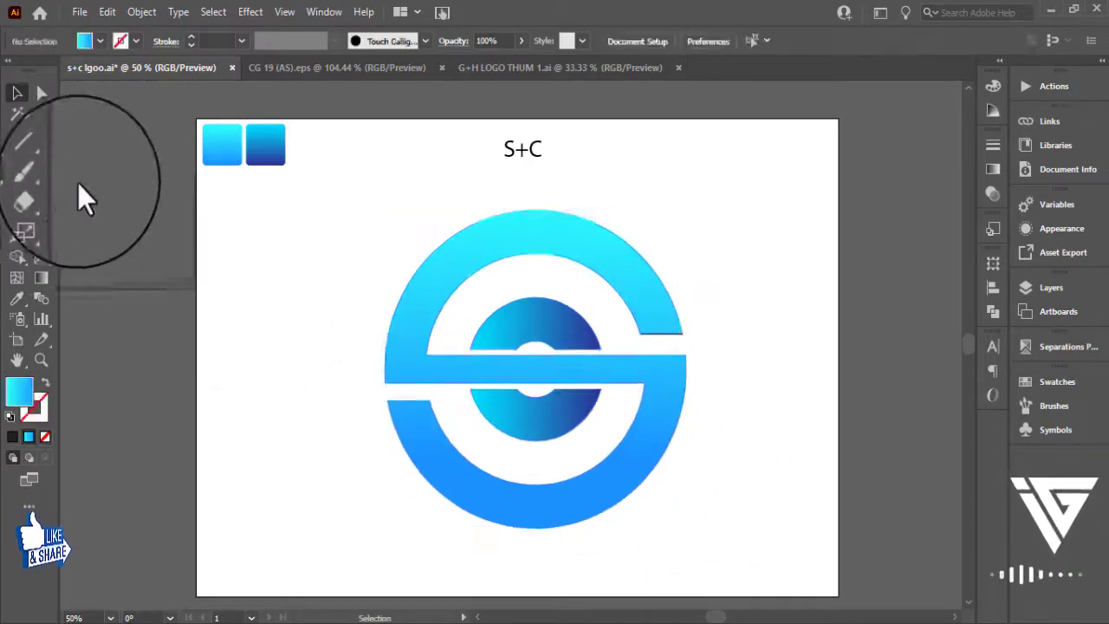
# Step: Draw a rectangle covering the whole artboard and fill it with black
pyautogui.click(16, 175)
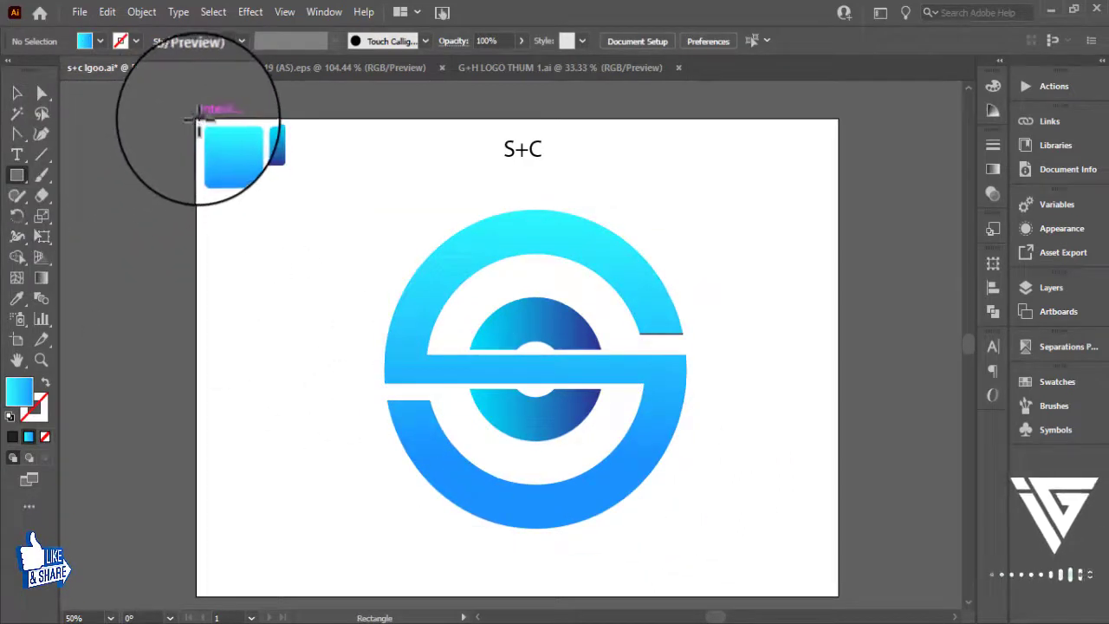
pyautogui.moveTo(198, 120); pyautogui.dragTo(837, 596)
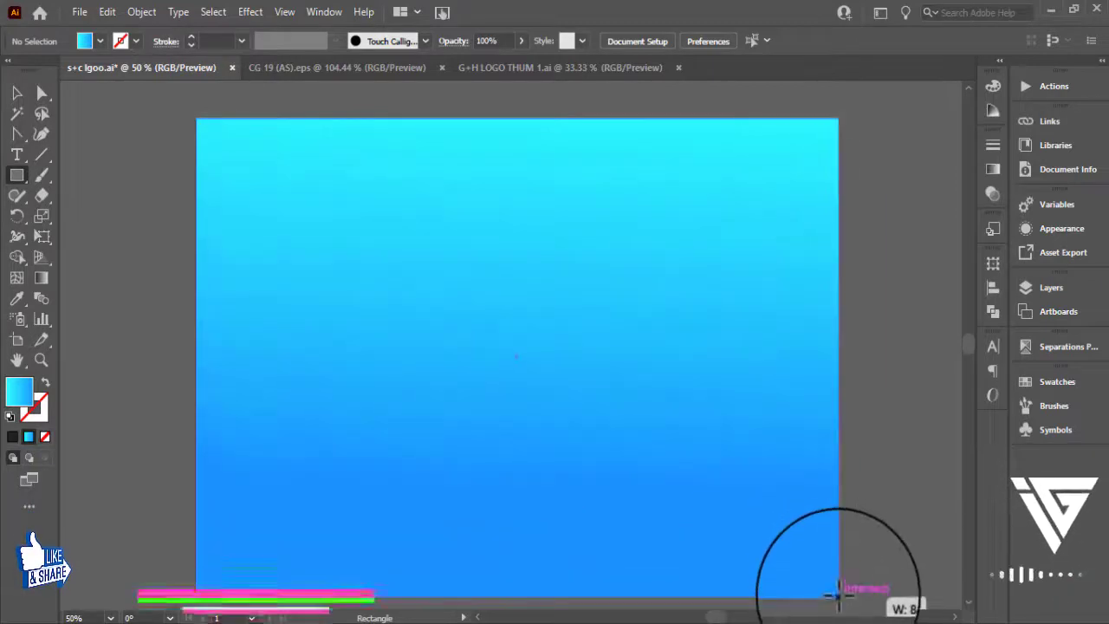
pyautogui.click(17, 93)
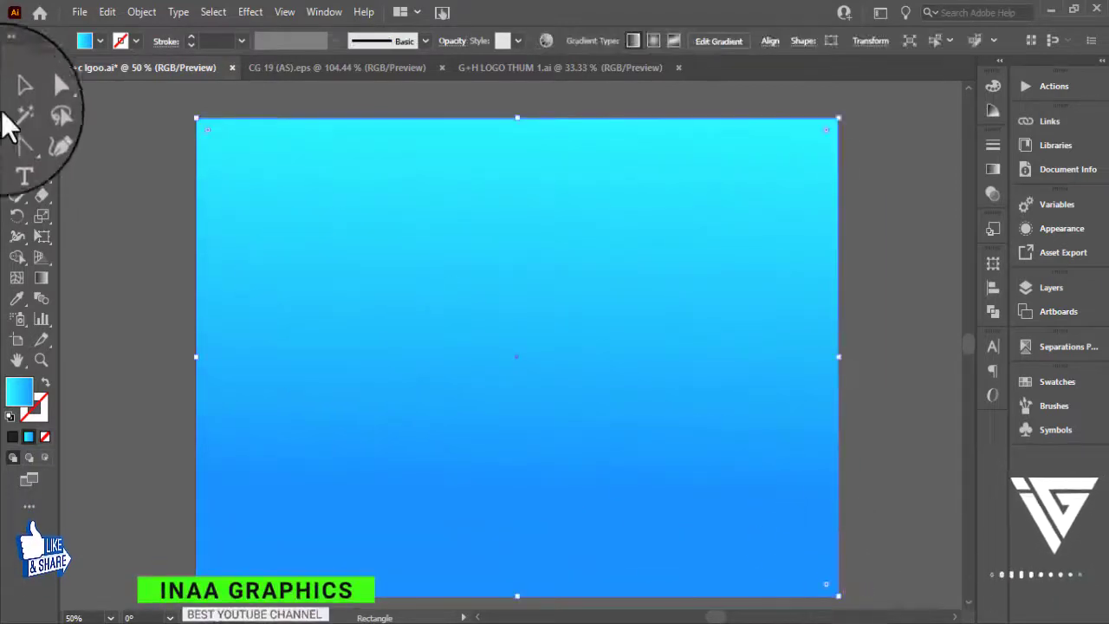
pyautogui.click(100, 41)
pyautogui.click(94, 215)
# Step: Send the black rectangle to the back, behind the logo, the text and the sample squares
pyautogui.rightClick(564, 471)
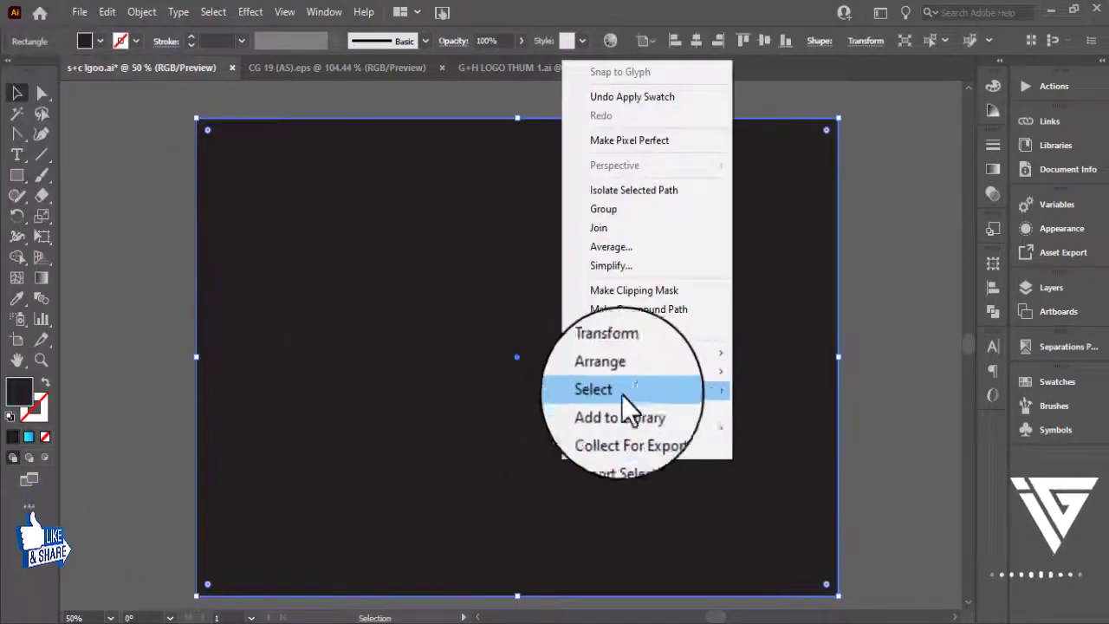
pyautogui.moveTo(723, 371)
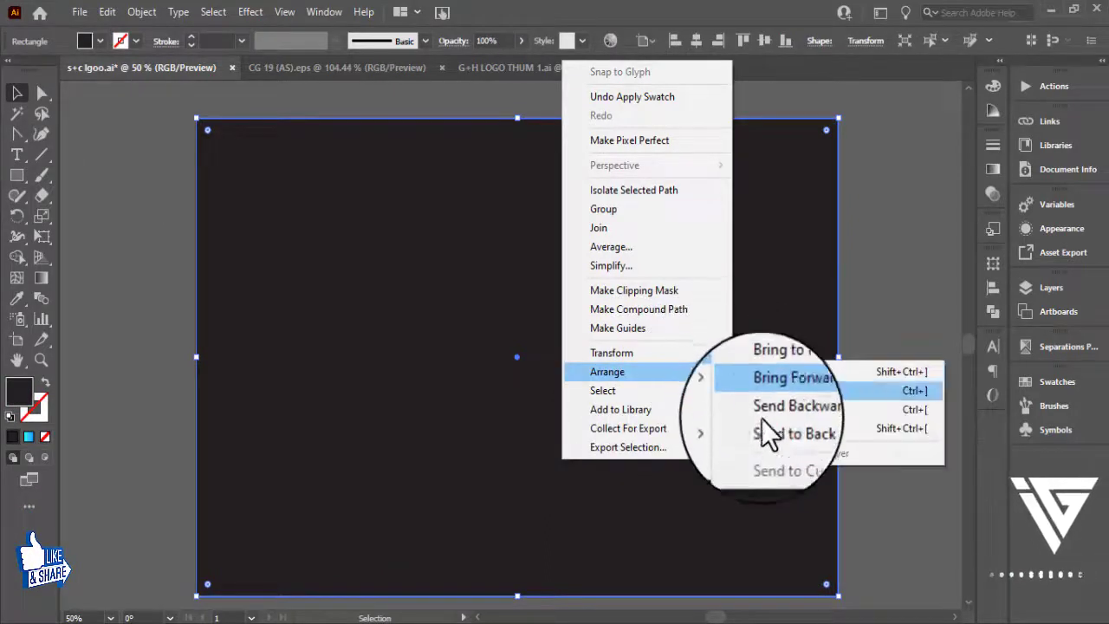
pyautogui.click(763, 428)
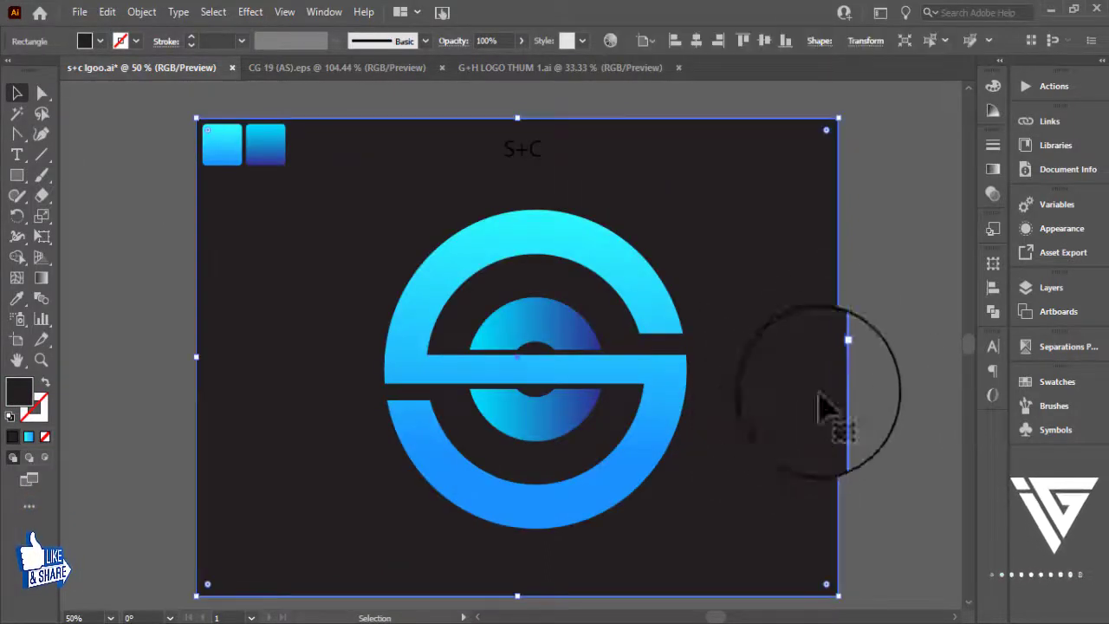
pyautogui.click(858, 382)
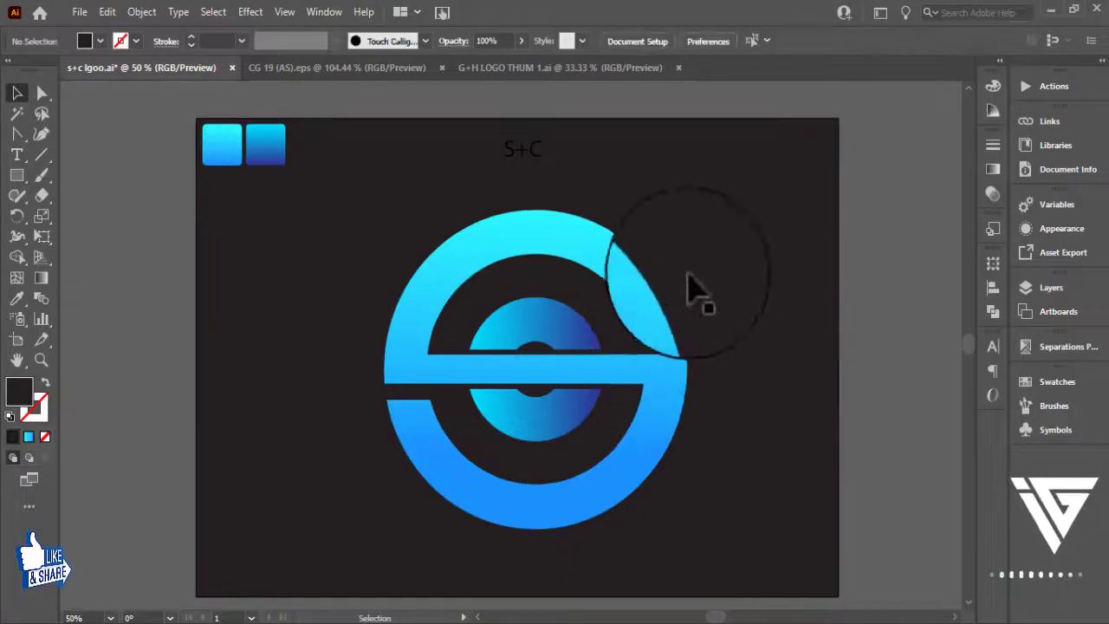
# Step: Scale the gradient logo down around its center on the right half of the artboard and place a copy beside it on the left
pyautogui.moveTo(689, 276); pyautogui.dragTo(638, 339)
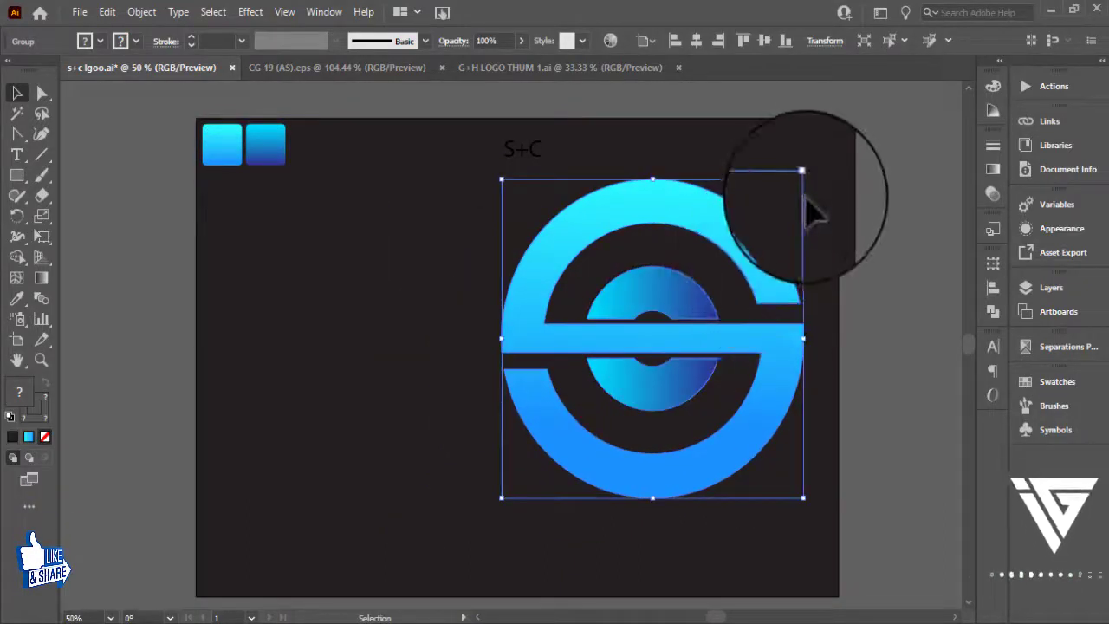
pyautogui.moveTo(804, 179); pyautogui.dragTo(779, 199)
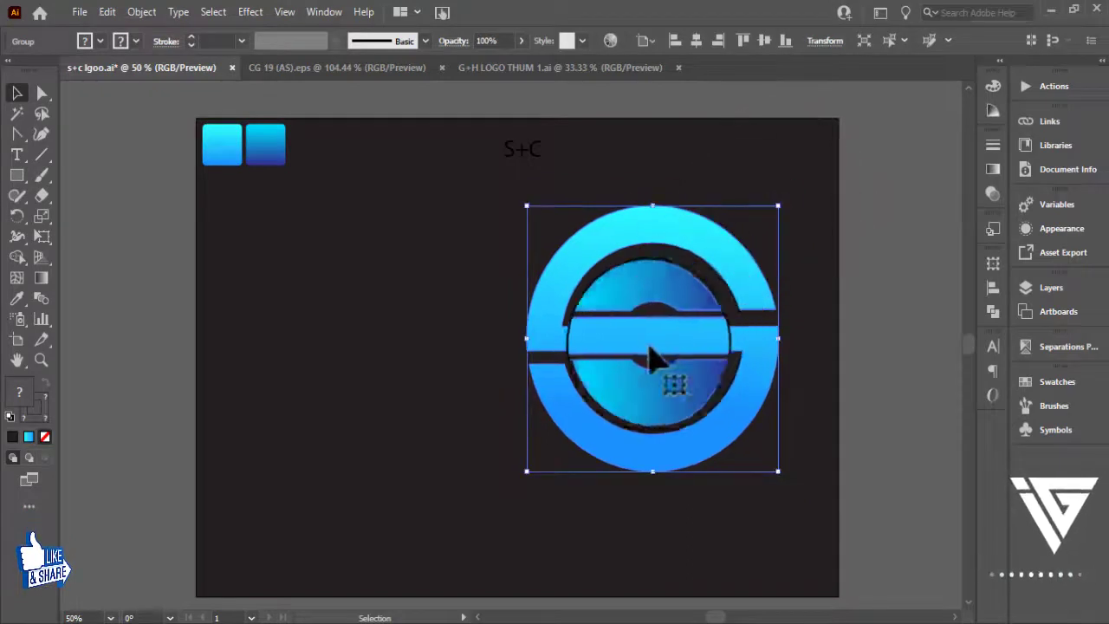
pyautogui.moveTo(656, 362); pyautogui.dragTo(416, 348)
# Step: Fill the left logo copy with white and shift it slightly left to widen the gap between the two logos
pyautogui.click(93, 41)
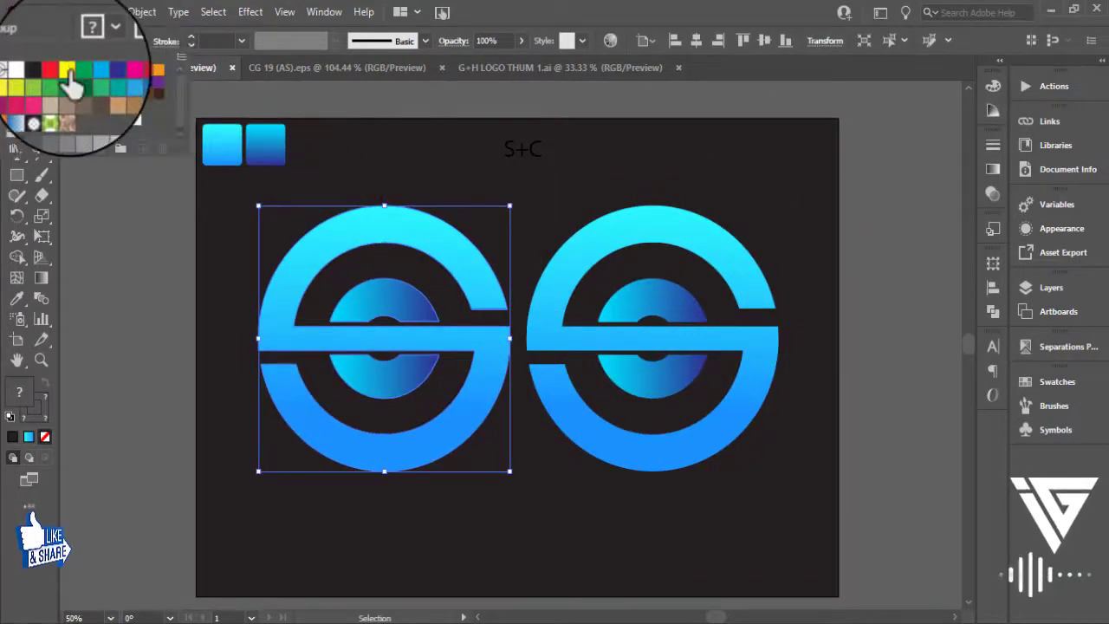
pyautogui.click(39, 79)
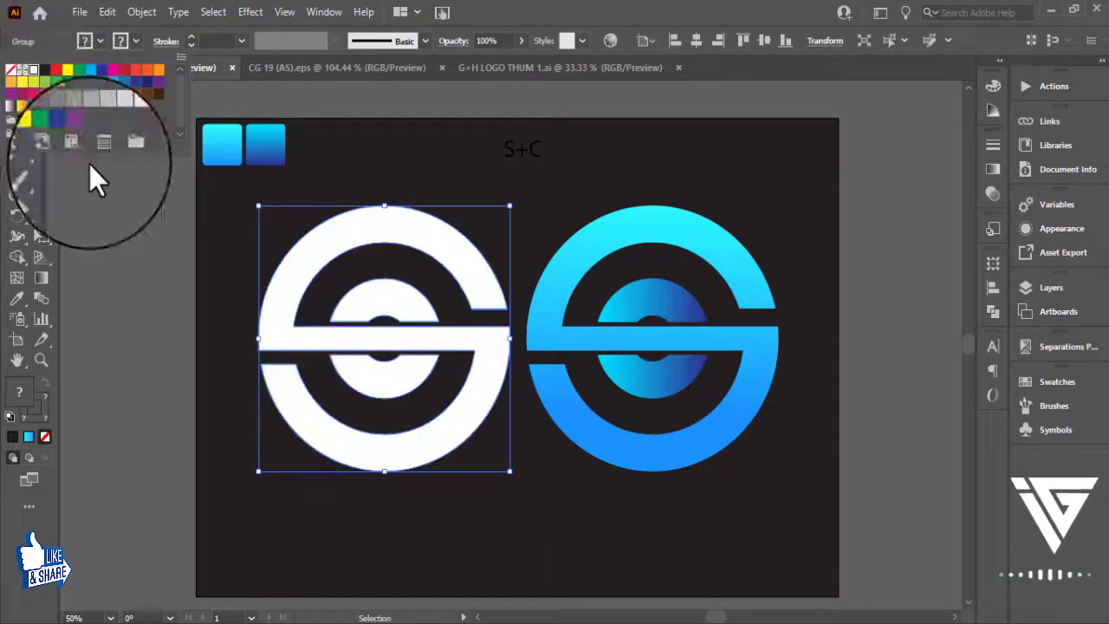
pyautogui.click(129, 250)
pyautogui.moveTo(429, 338); pyautogui.dragTo(412, 338)
pyautogui.click(148, 342)
pyautogui.press('space')
pyautogui.moveTo(369, 490); pyautogui.dragTo(374, 485)
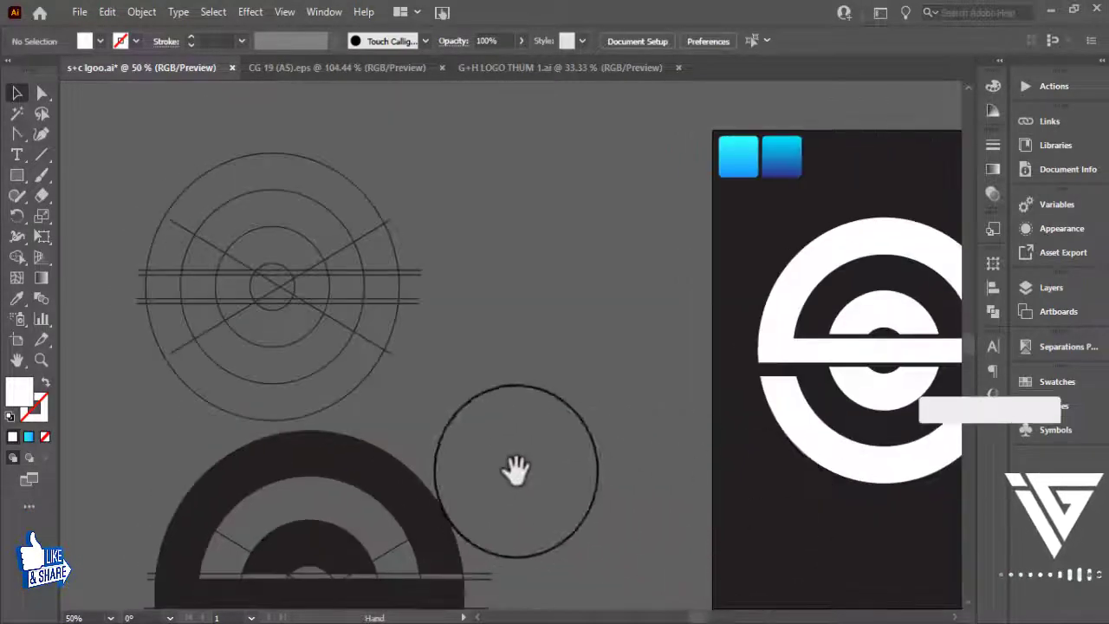
pyautogui.moveTo(515, 489); pyautogui.dragTo(606, 447)
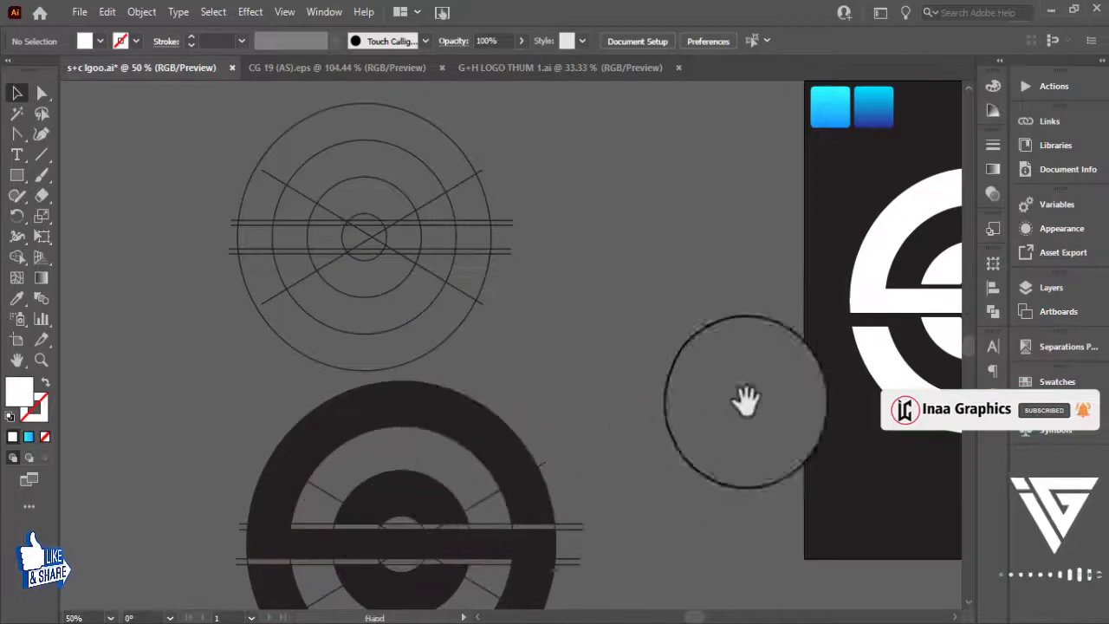
pyautogui.moveTo(748, 402); pyautogui.dragTo(413, 423)
pyautogui.moveTo(514, 442); pyautogui.dragTo(485, 448)
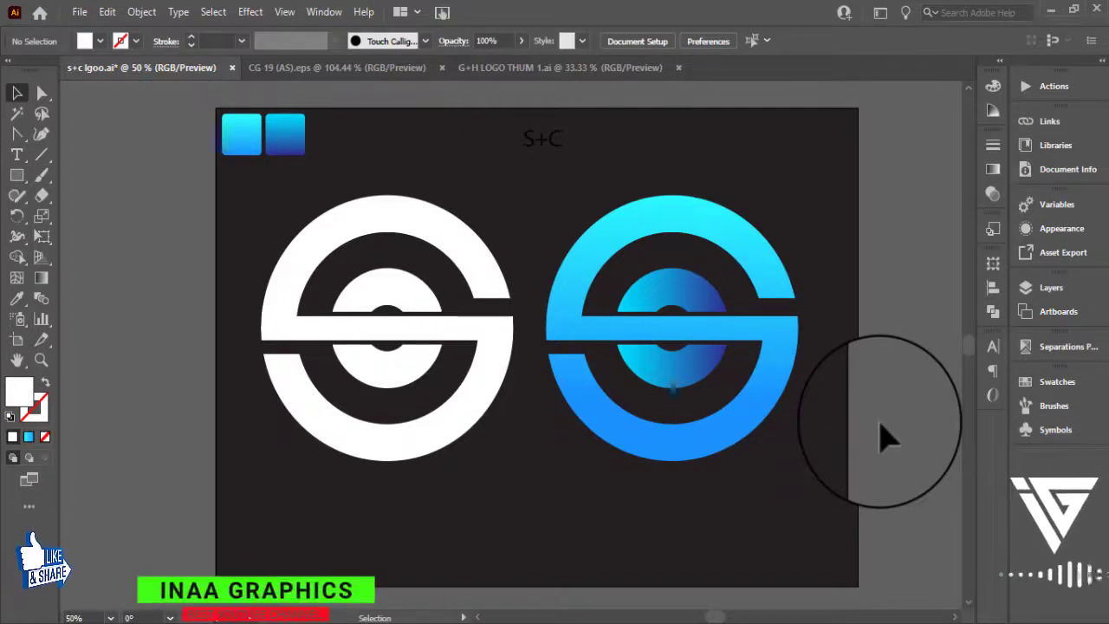
# Step: Fill the S+C text with white and place one copy centered beneath each of the two logos
pyautogui.click(540, 147)
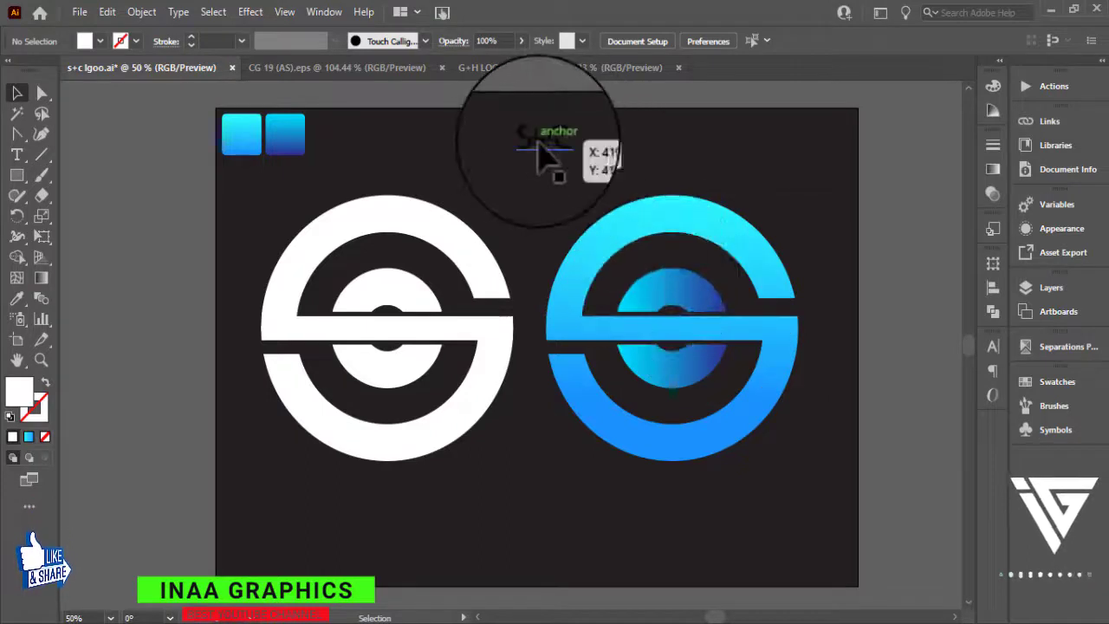
pyautogui.click(84, 41)
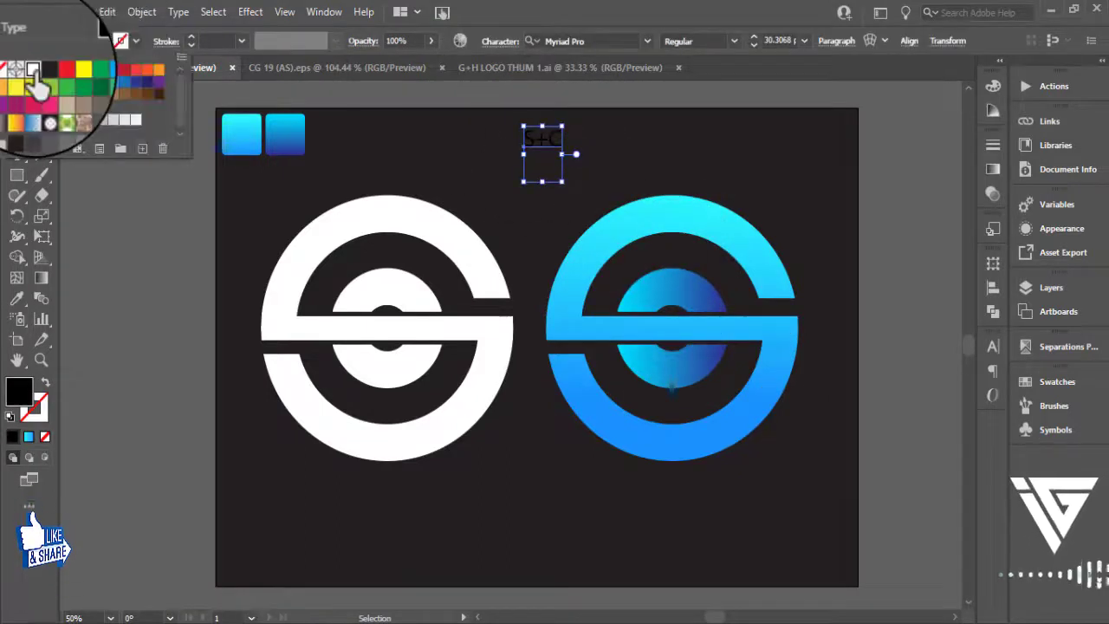
pyautogui.click(34, 69)
pyautogui.click(543, 138)
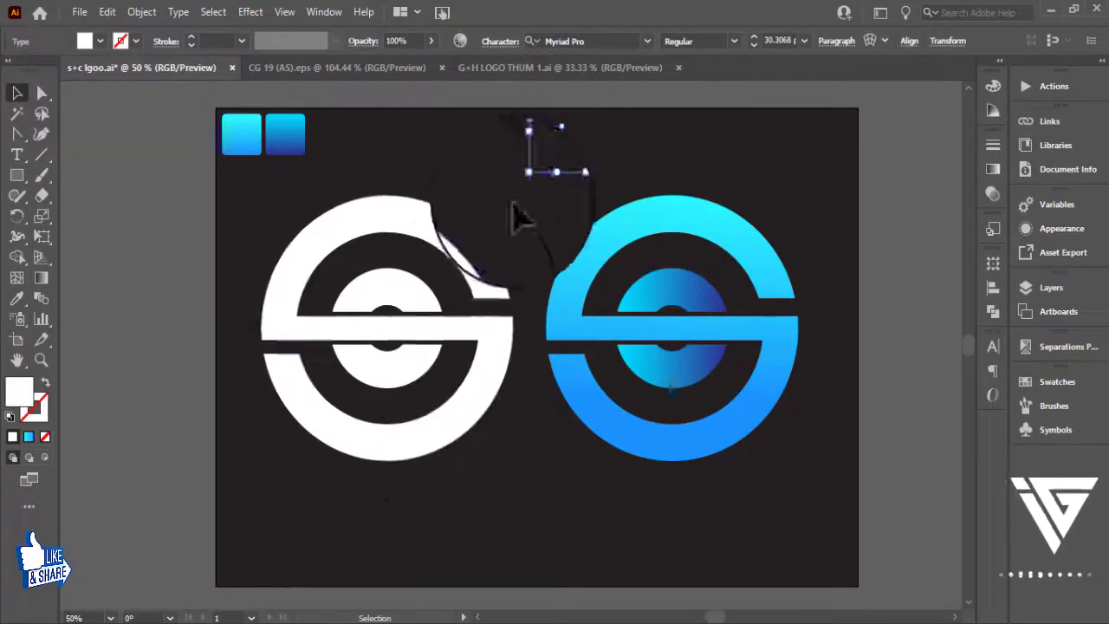
pyautogui.moveTo(544, 139); pyautogui.dragTo(685, 509)
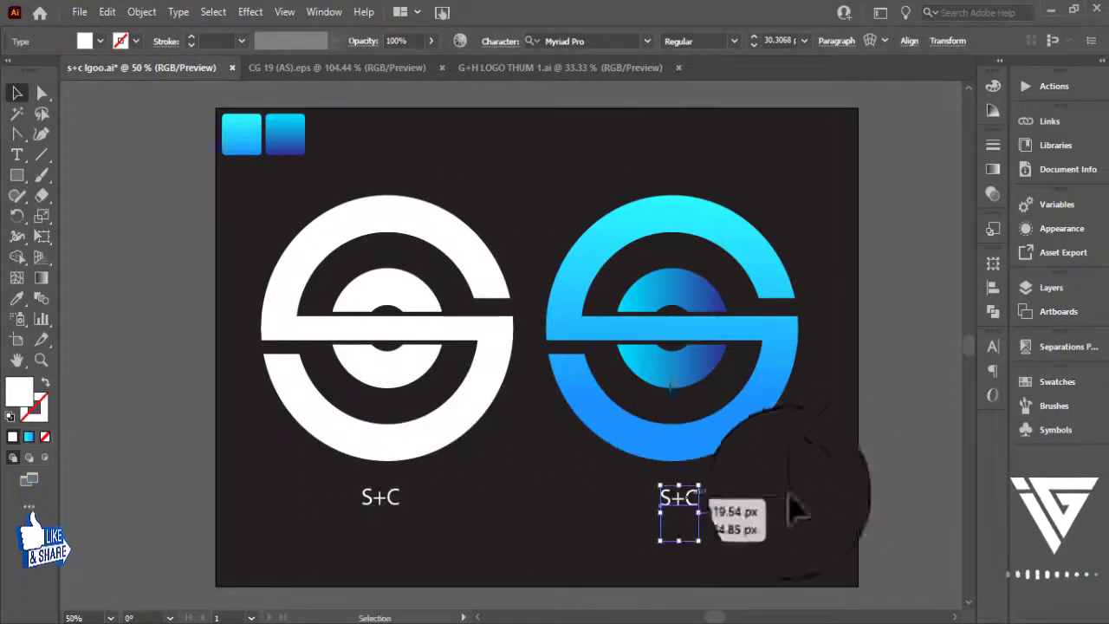
pyautogui.click(896, 486)
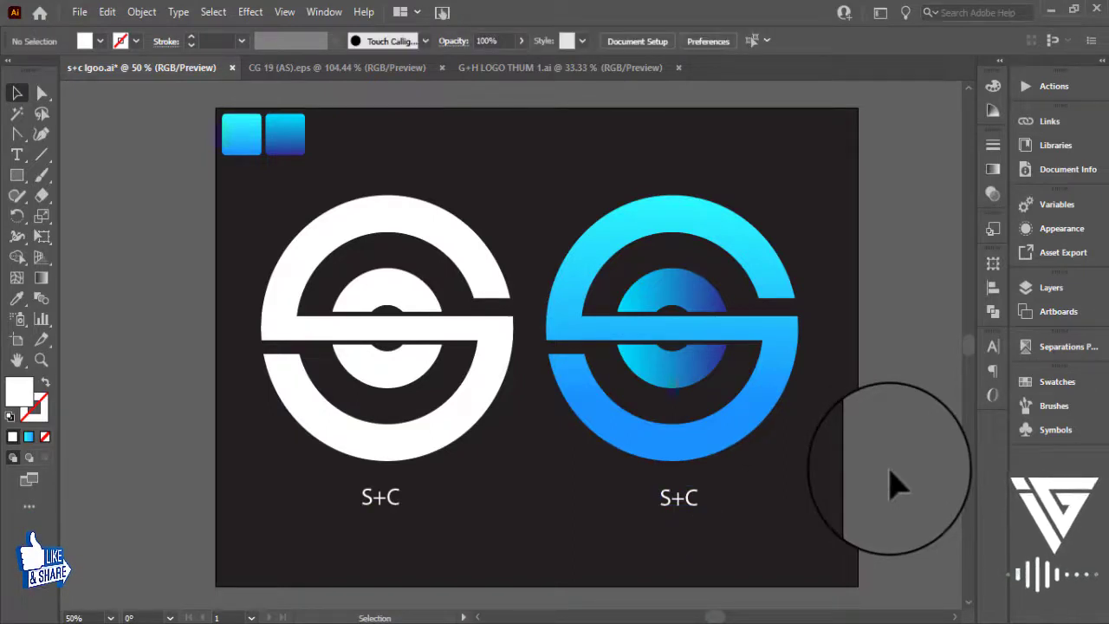